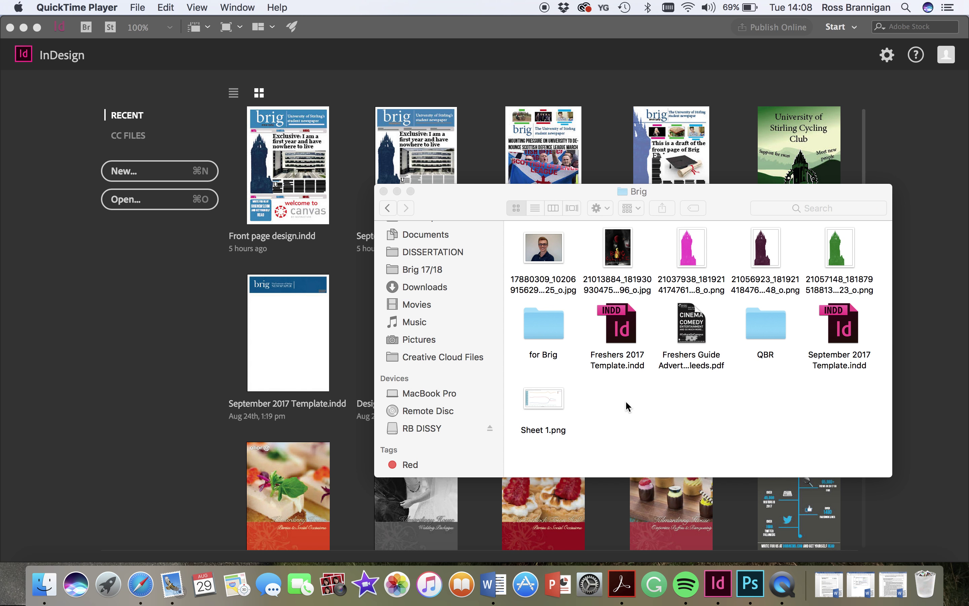
# - Select and open Freshers 2017 Template.indd from the Brig folder
pyautogui.click(627, 347)
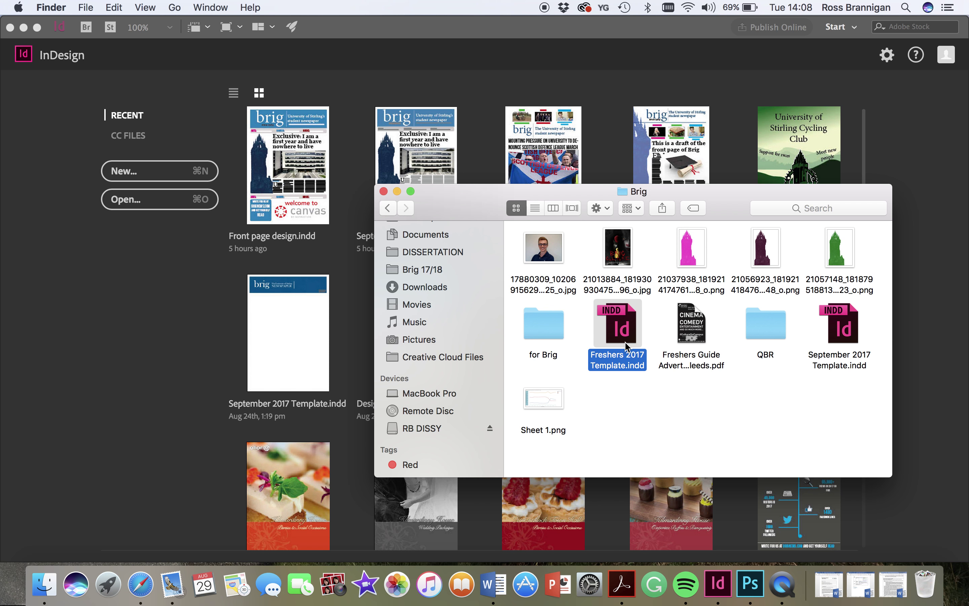
pyautogui.doubleClick(627, 347)
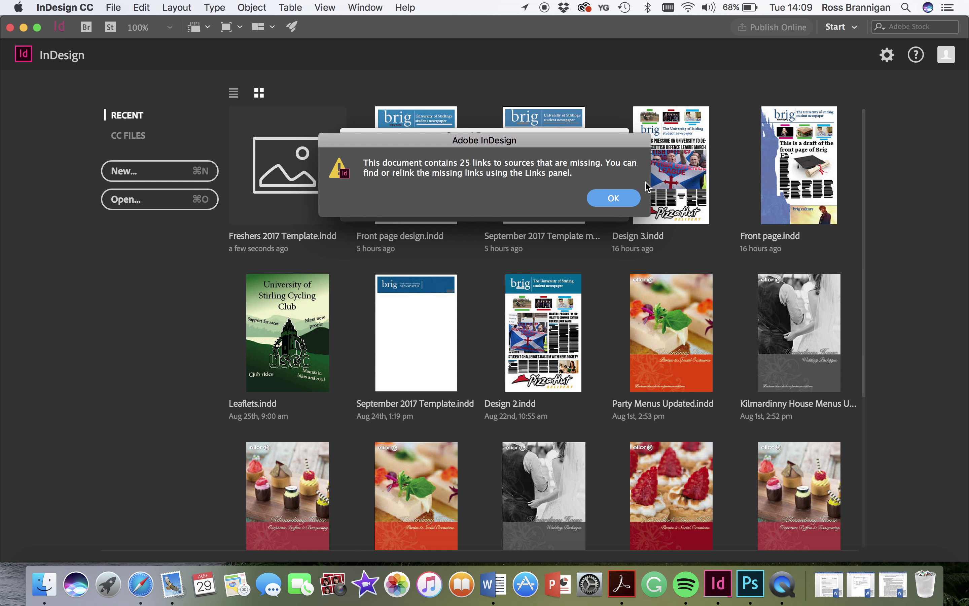
# - Dismiss the missing-links and missing-fonts warnings for the template
pyautogui.click(614, 198)
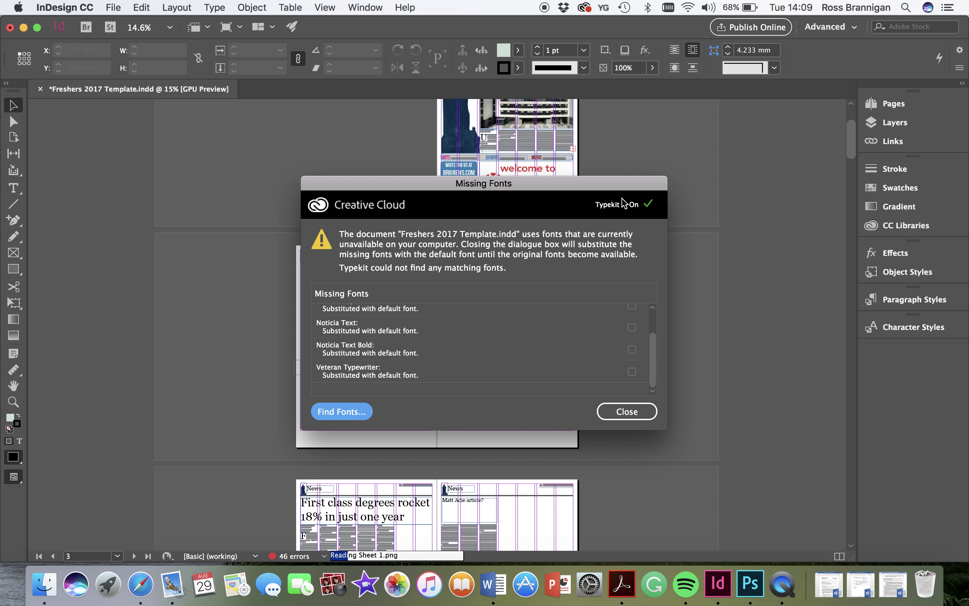
pyautogui.click(613, 413)
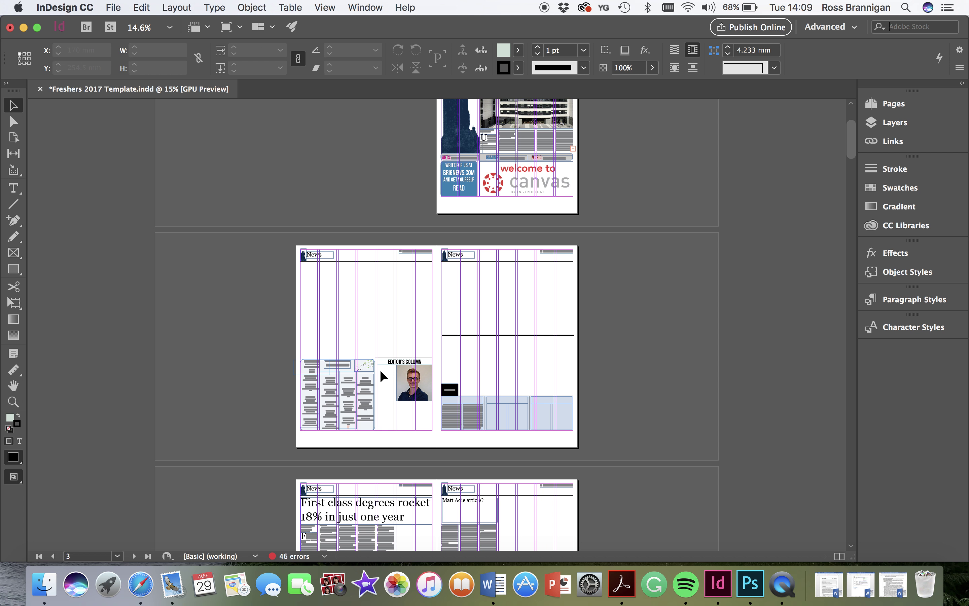
# - Scroll up to the front page, then switch over to the web browser
pyautogui.scroll(3, 405, 340)
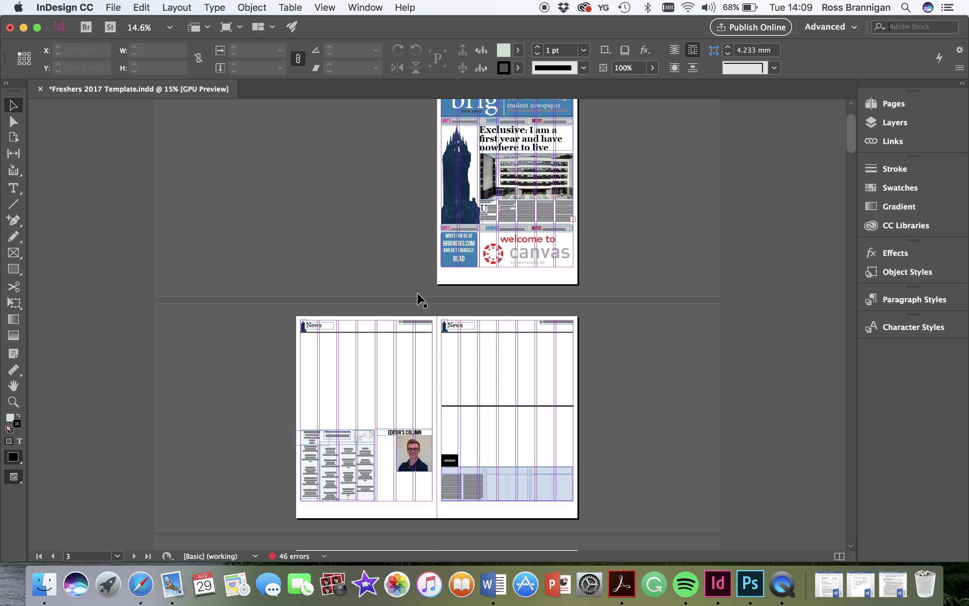
pyautogui.scroll(5, 441, 176)
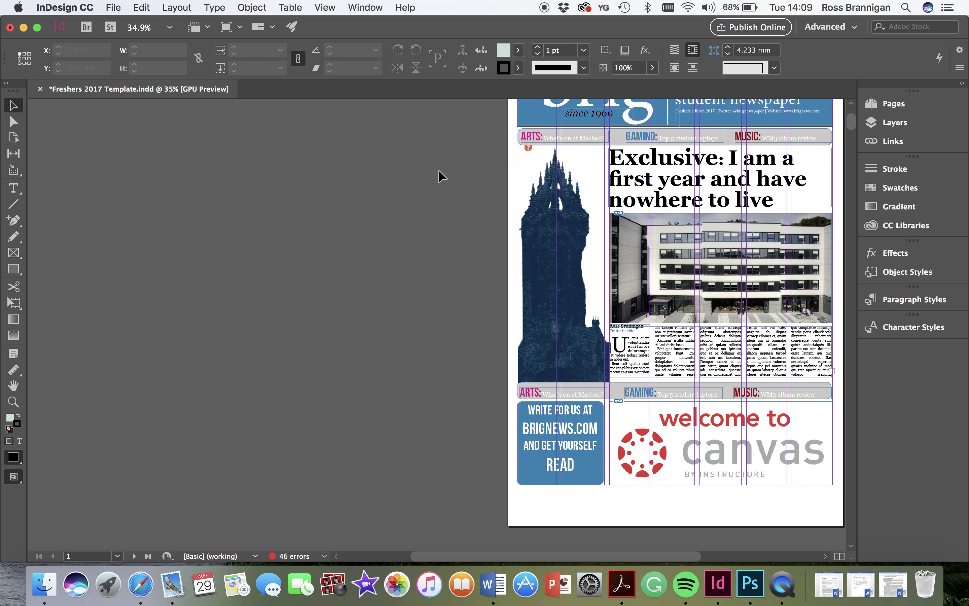
pyautogui.scroll(5, 513, 181)
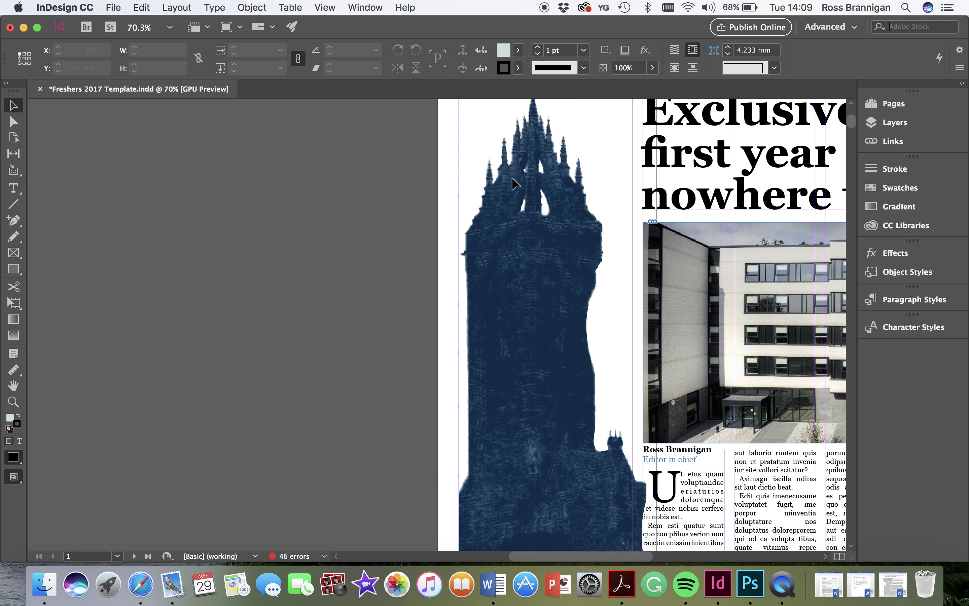
pyautogui.scroll(4, 504, 206)
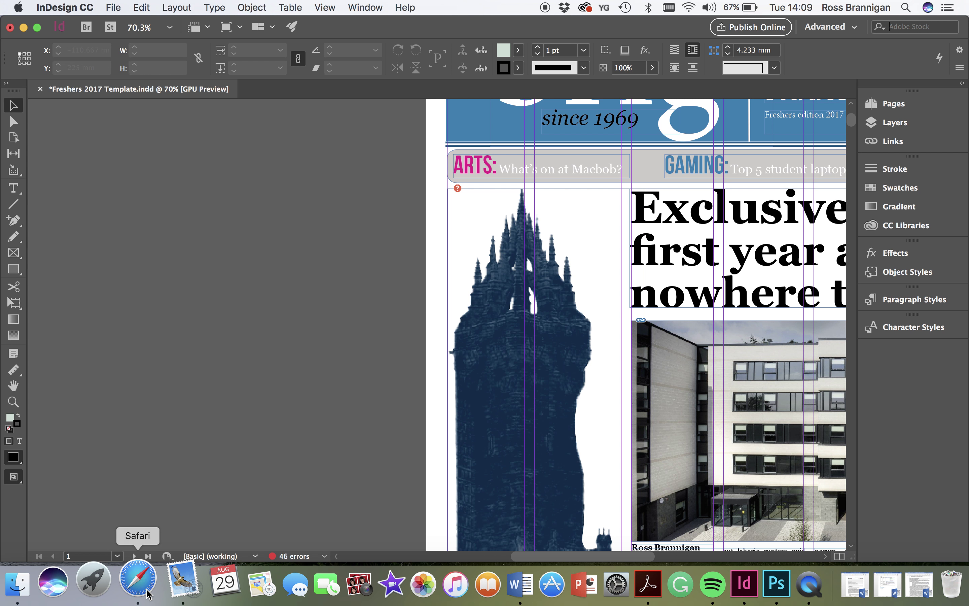
pyautogui.click(135, 583)
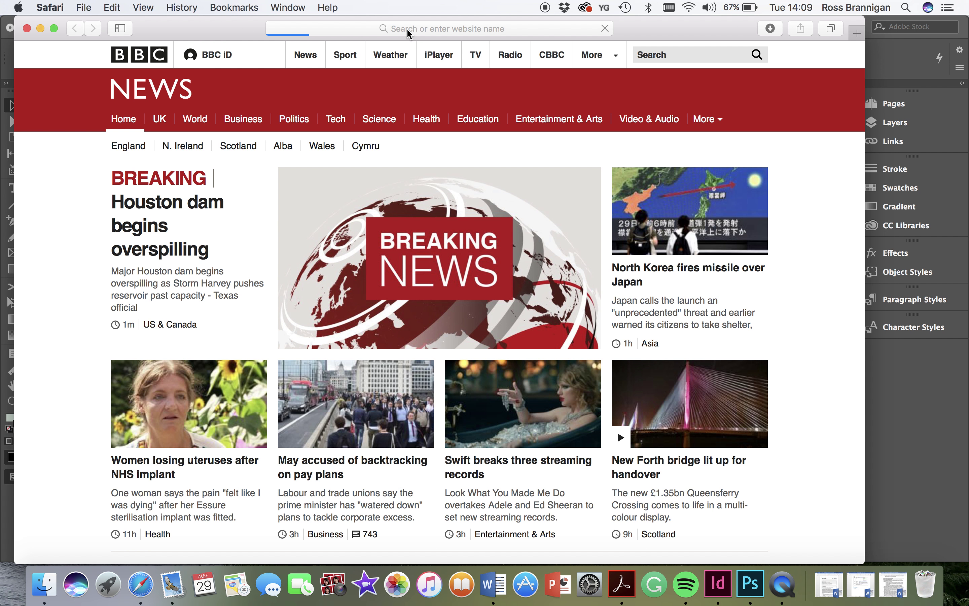
# - Go to facebook.com and open a chat's full conversation view
pyautogui.click(407, 29)
pyautogui.write('f')
pyautogui.press('Return')
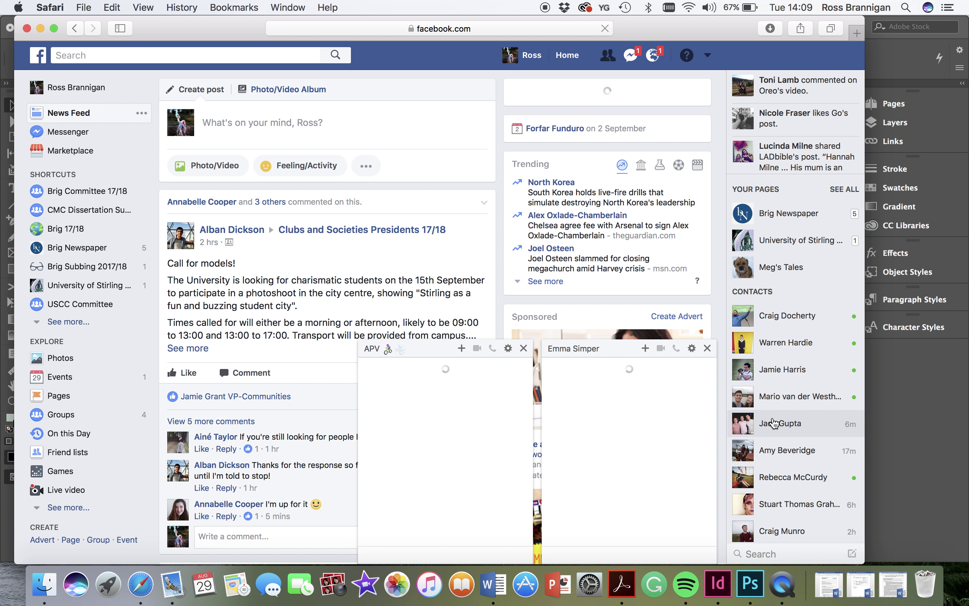
pyautogui.click(788, 501)
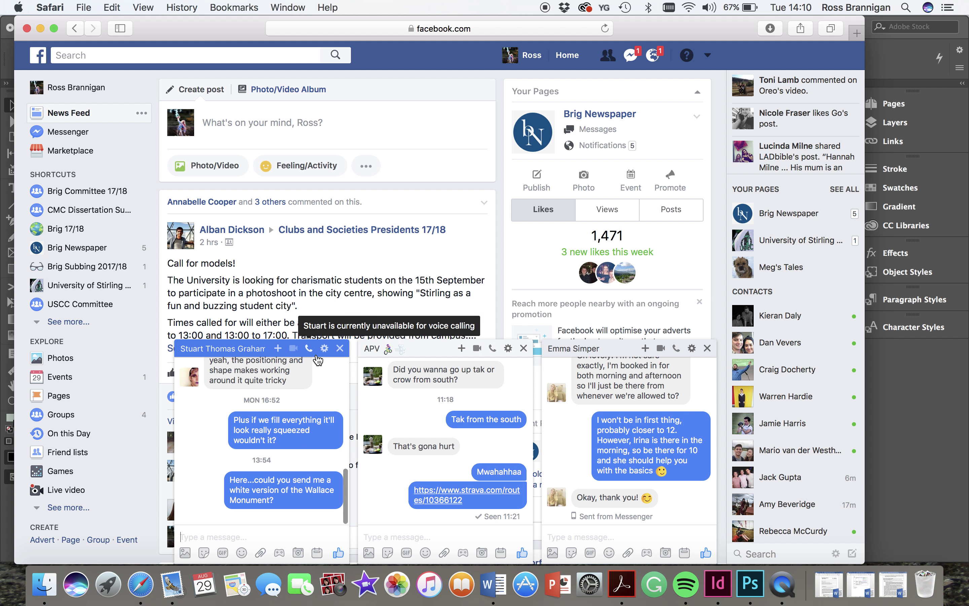
pyautogui.click(326, 355)
pyautogui.click(339, 370)
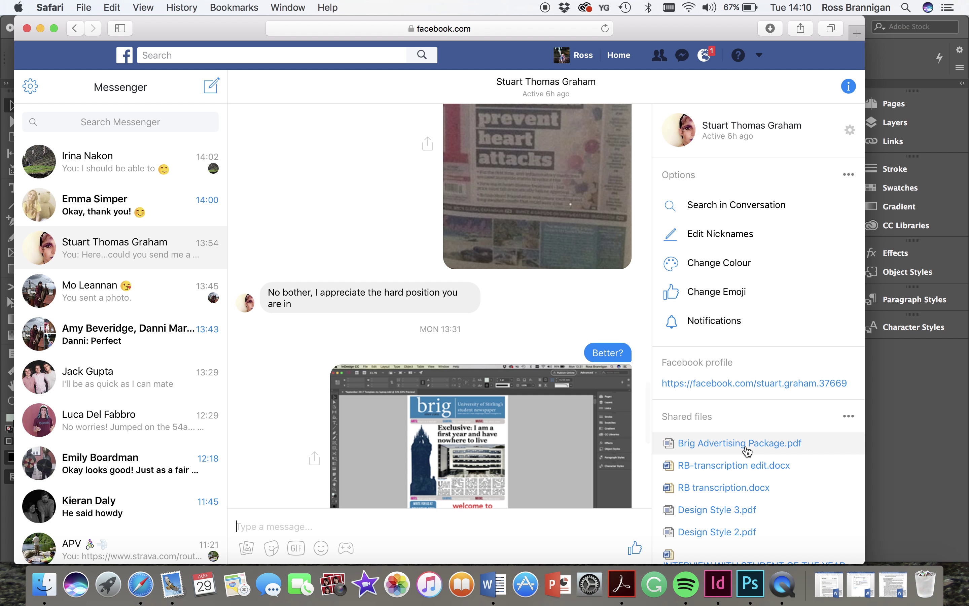
# - Download the dark blue tower photo from the chat, then close Preview and Safari
pyautogui.scroll(-8, 747, 450)
pyautogui.scroll(-6, 747, 451)
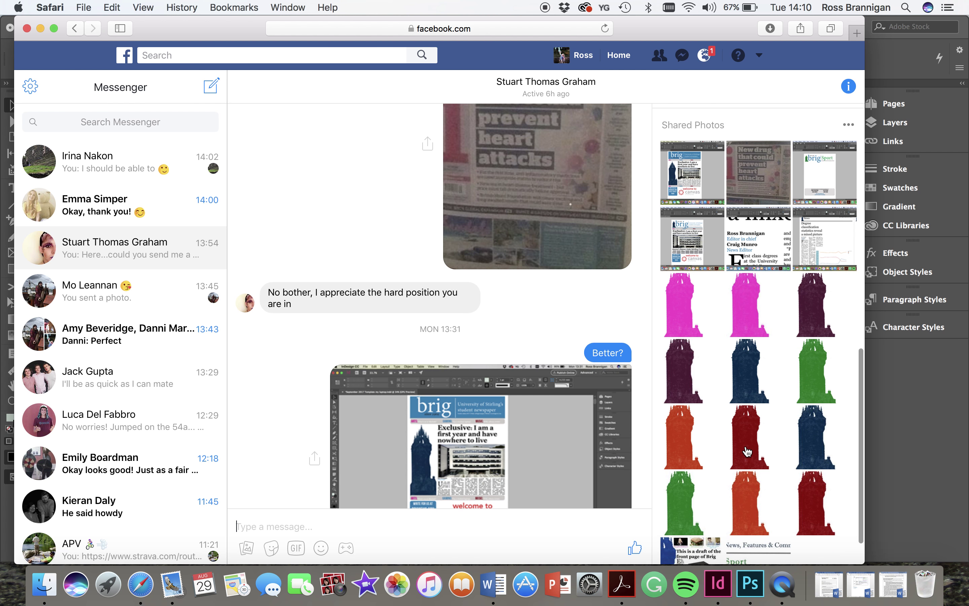
pyautogui.click(796, 440)
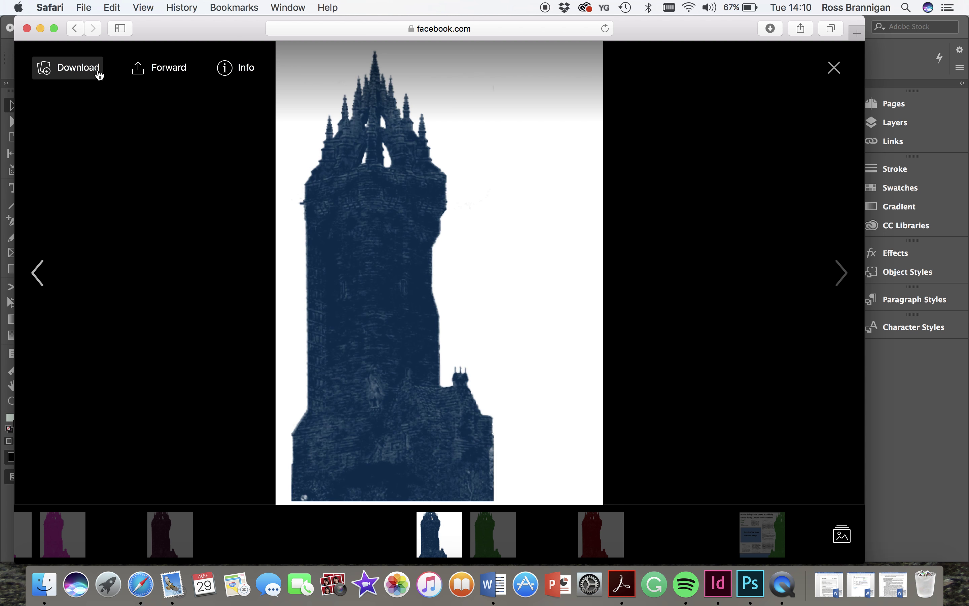
pyautogui.click(99, 71)
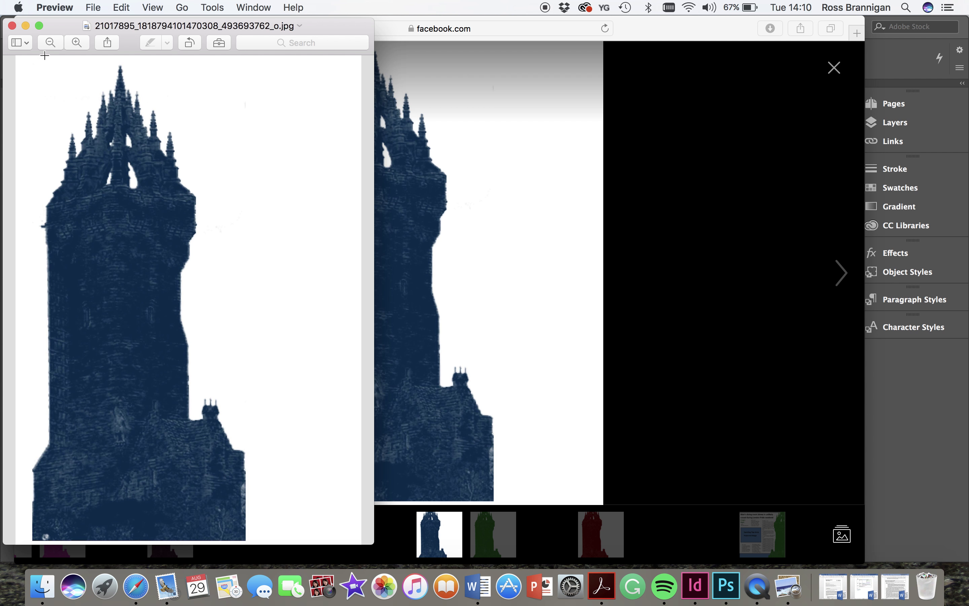
pyautogui.click(13, 25)
pyautogui.click(29, 26)
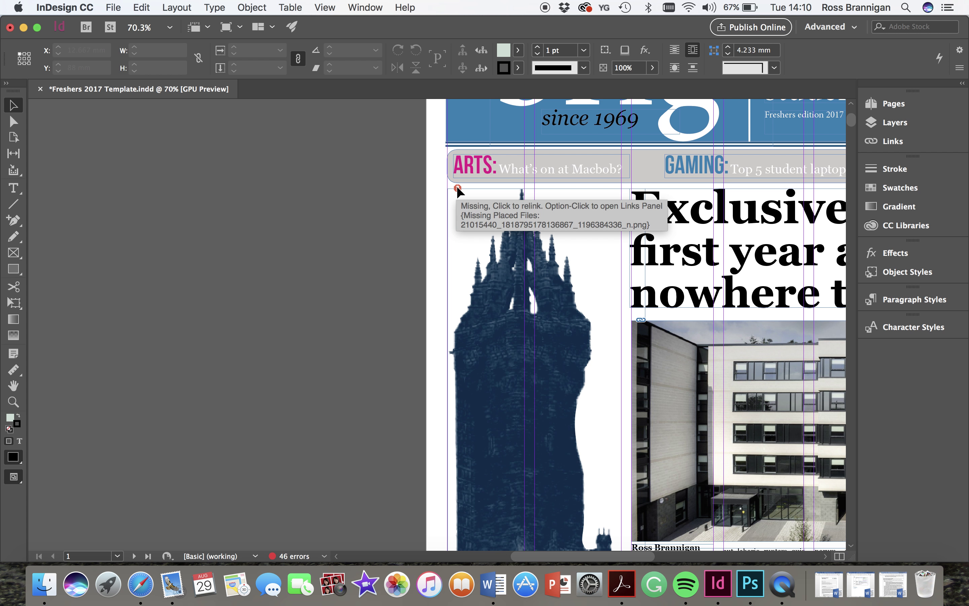
# - Relink the missing tower image to the downloaded photo in Downloads
pyautogui.click(458, 189)
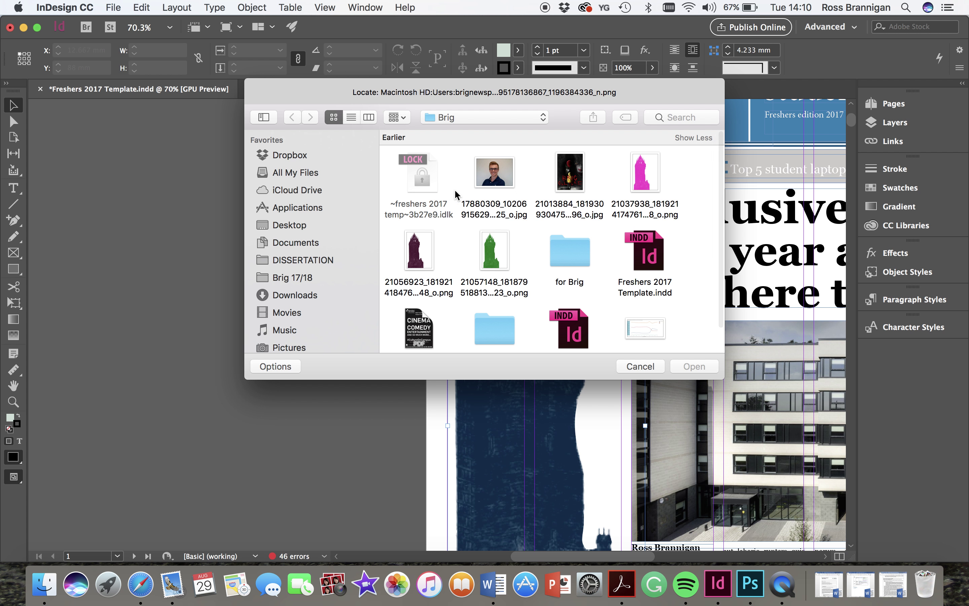
pyautogui.click(287, 295)
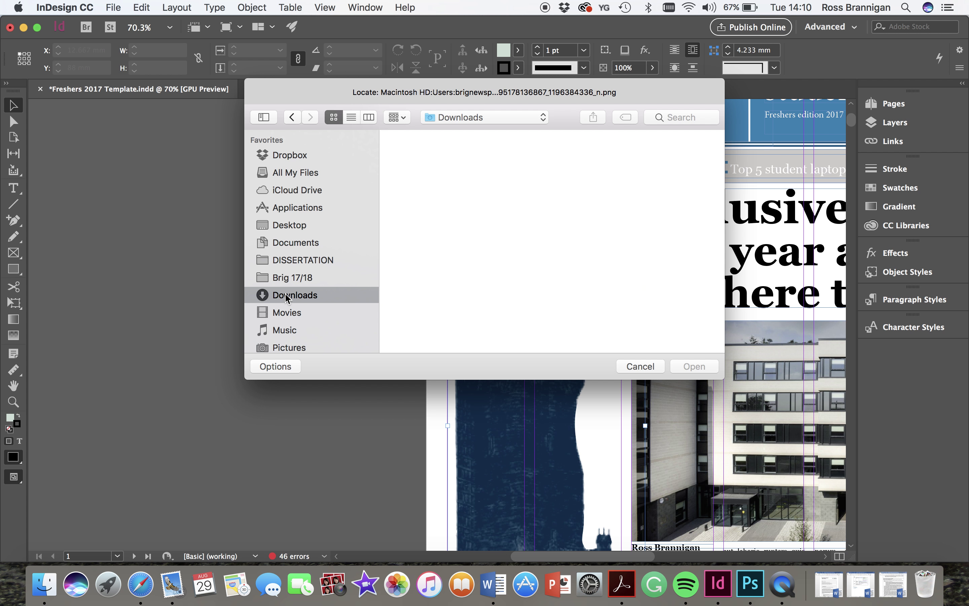
pyautogui.doubleClick(570, 172)
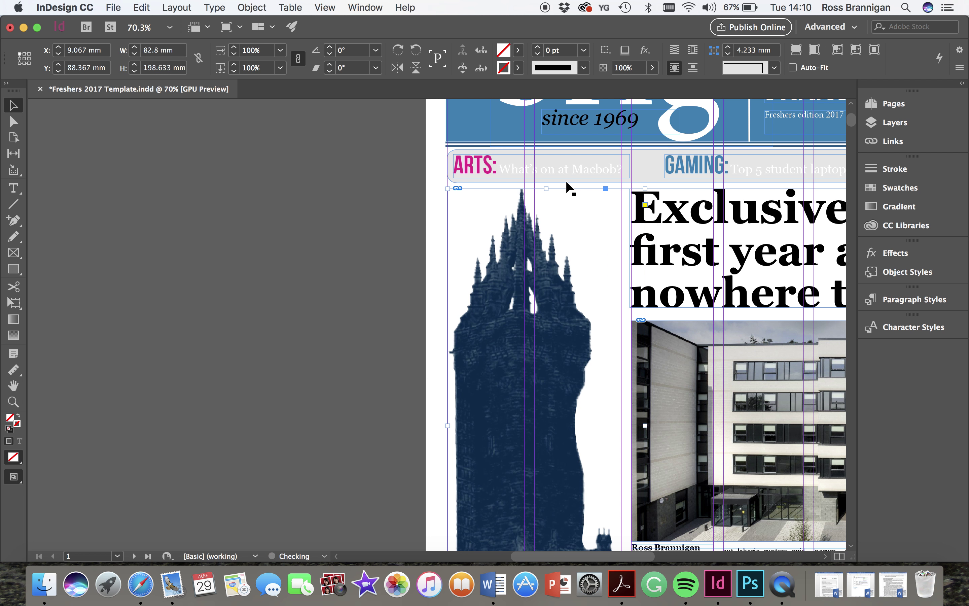
pyautogui.click(397, 240)
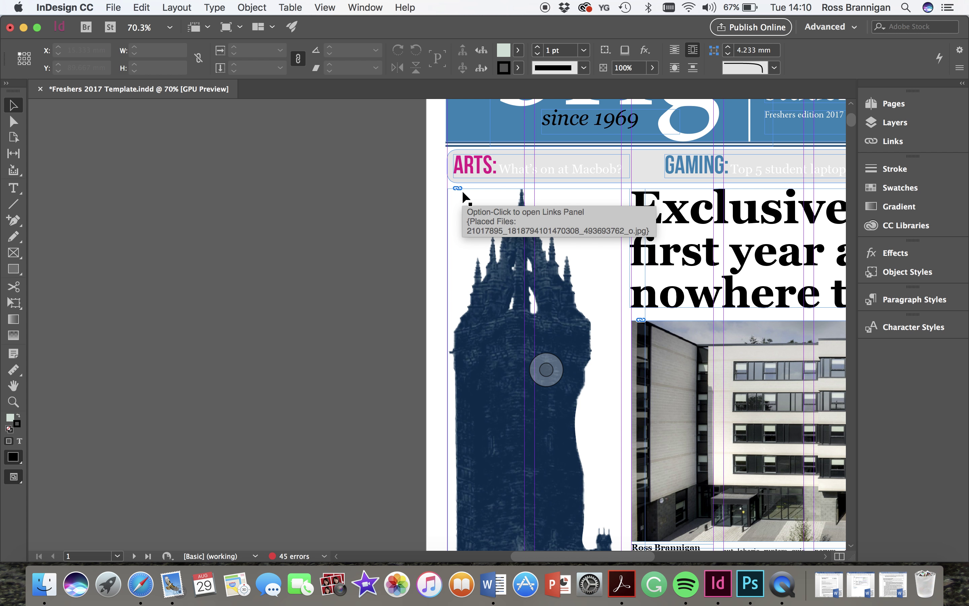
# - Select the headline, photo and article frames on the front page
pyautogui.scroll(-5, 465, 196)
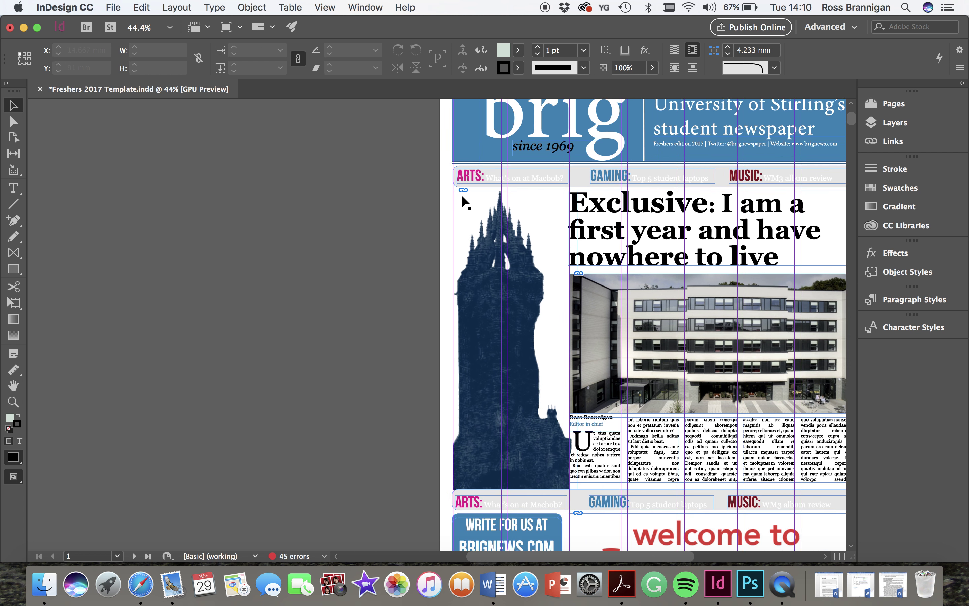
pyautogui.scroll(5, 465, 203)
pyautogui.hscroll(3, 465, 202)
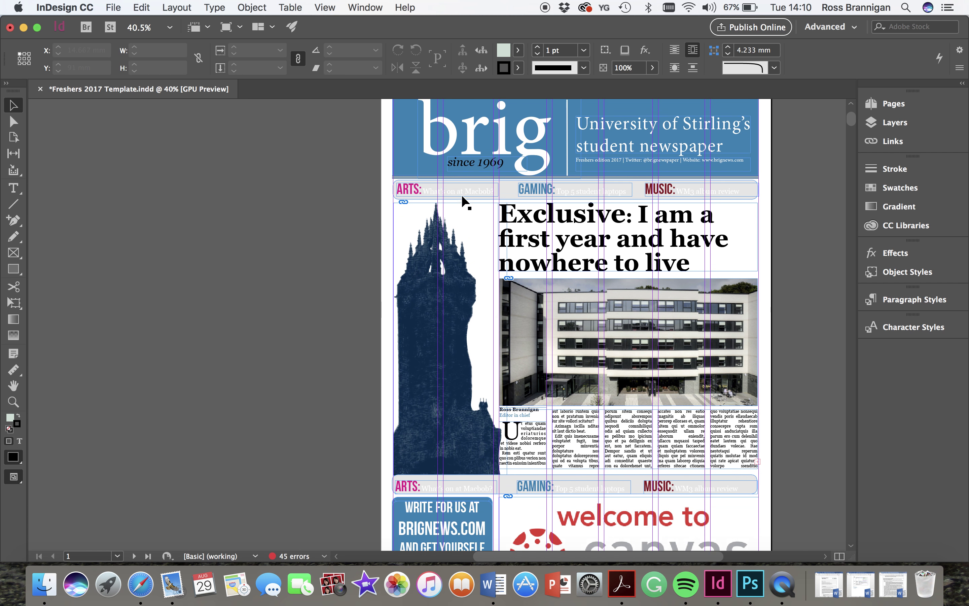
pyautogui.scroll(-5, 465, 200)
pyautogui.hscroll(2, 465, 201)
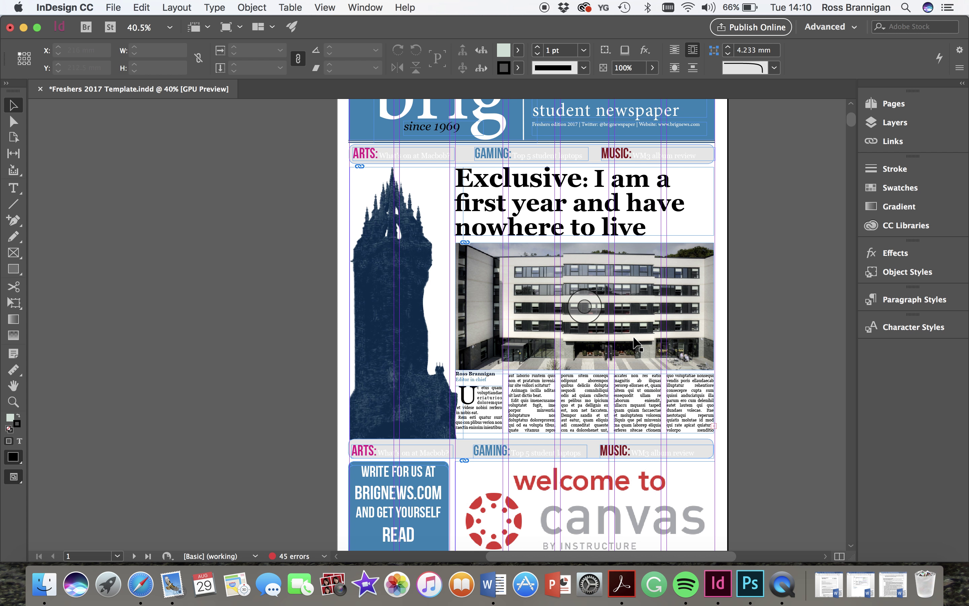
pyautogui.scroll(5, 636, 344)
pyautogui.scroll(-5, 637, 343)
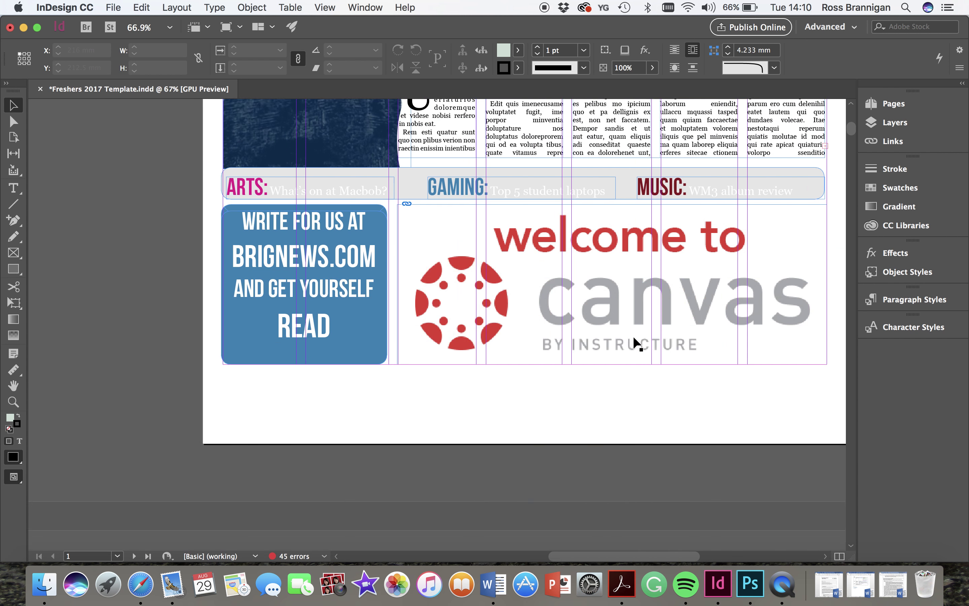
pyautogui.scroll(-15, 636, 343)
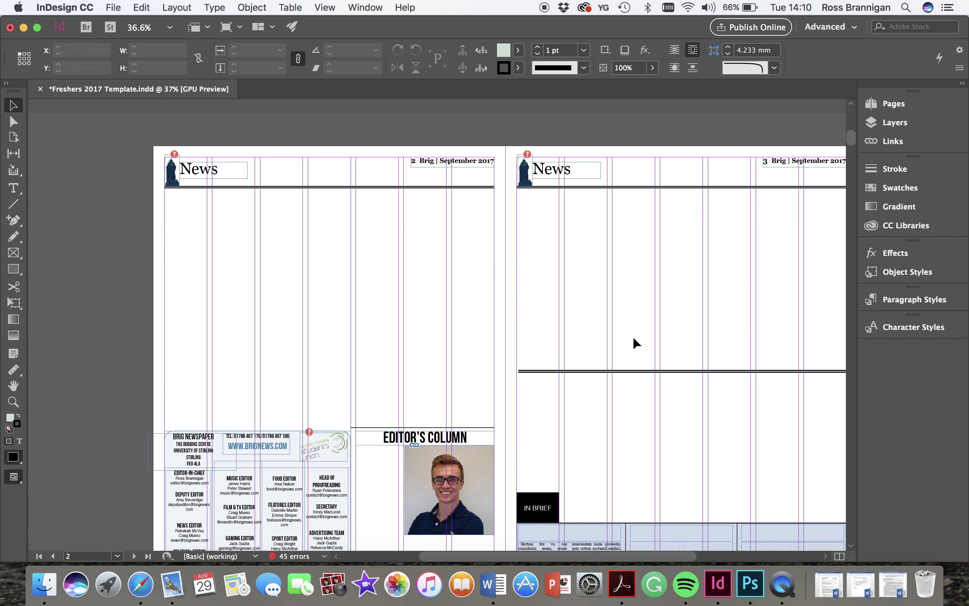
pyautogui.scroll(-15, 634, 342)
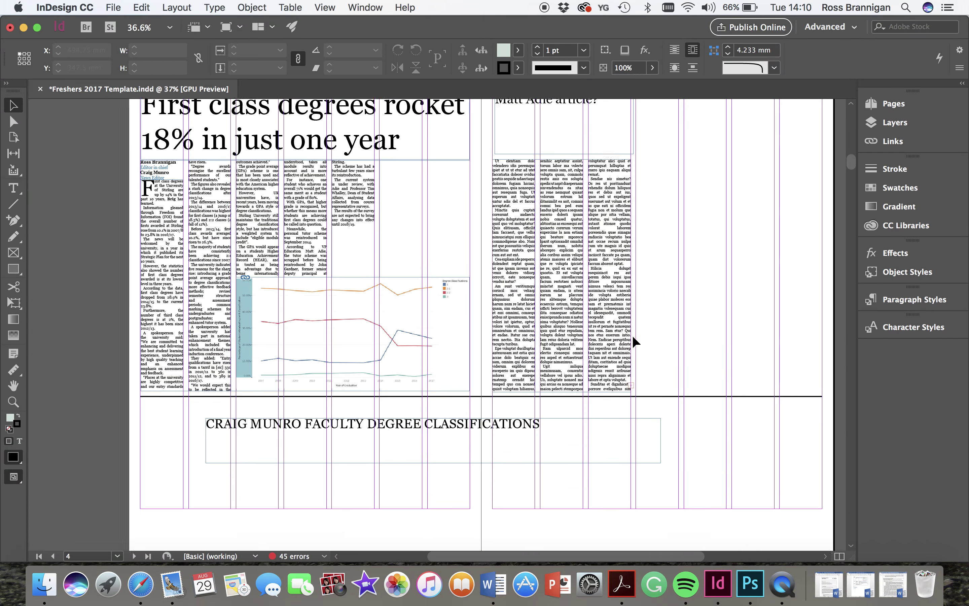
pyautogui.scroll(-2, 635, 341)
pyautogui.scroll(-15, 636, 342)
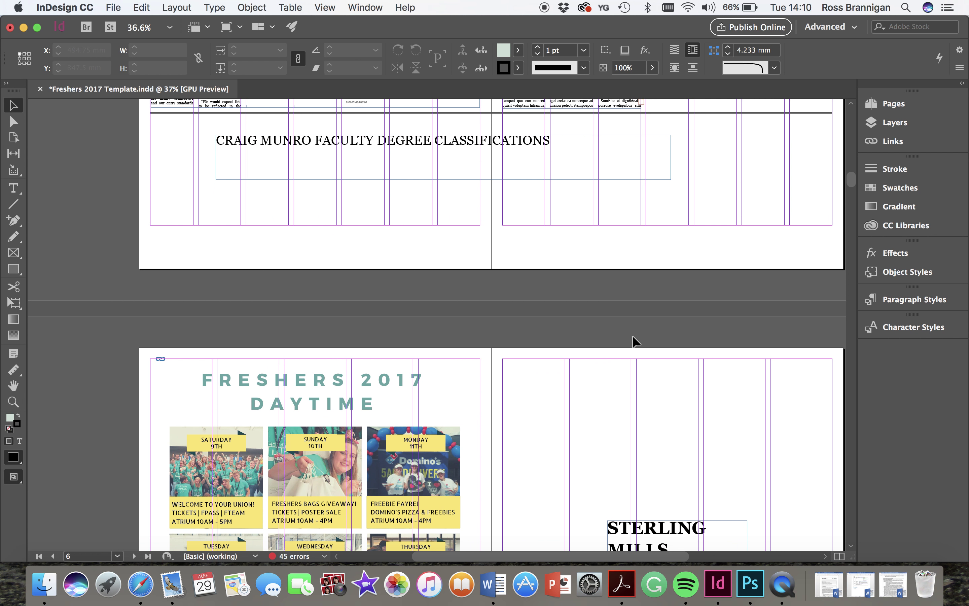
pyautogui.scroll(15, 635, 341)
pyautogui.scroll(20, 636, 341)
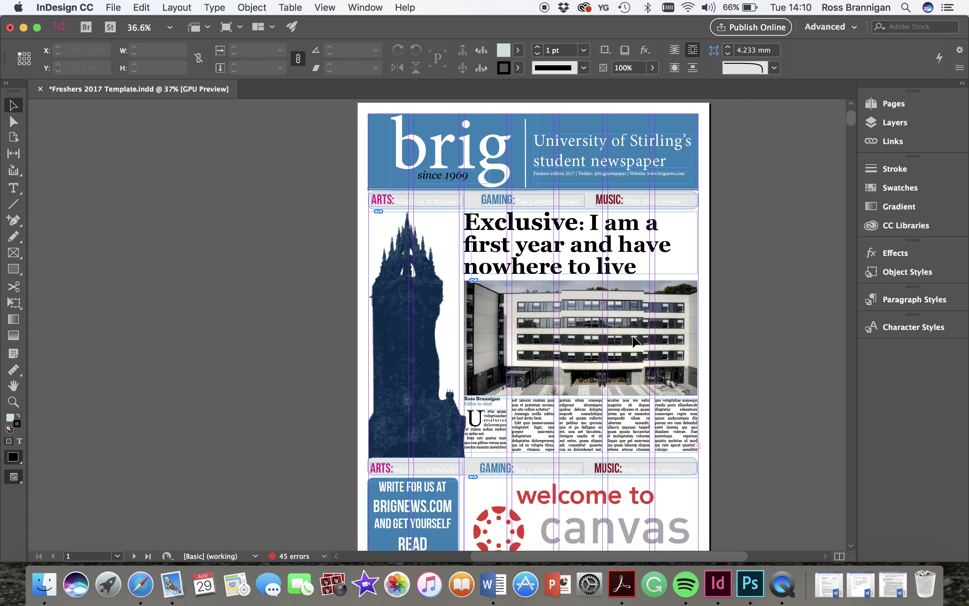
pyautogui.scroll(2, 634, 341)
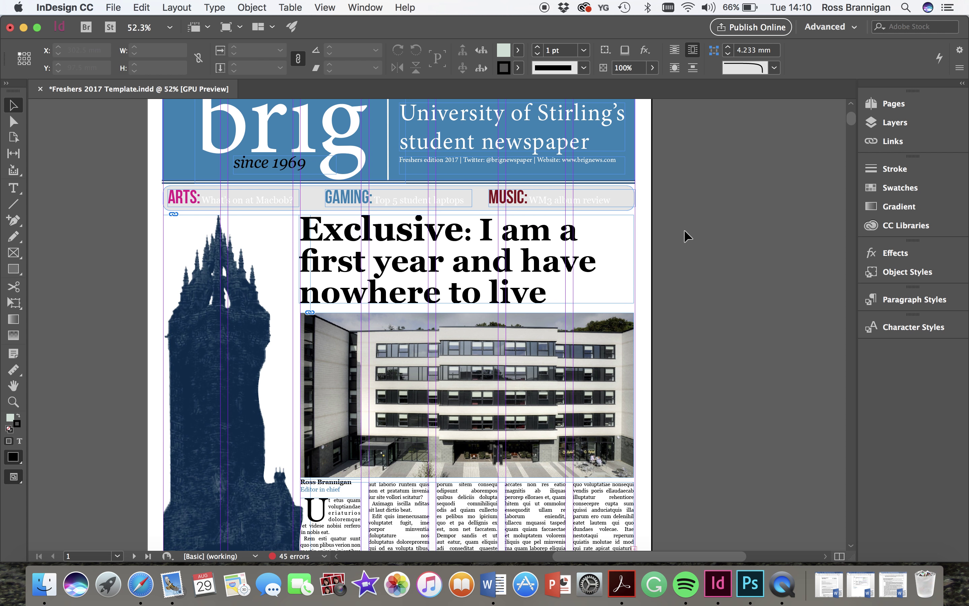
pyautogui.moveTo(685, 231); pyautogui.dragTo(345, 535)
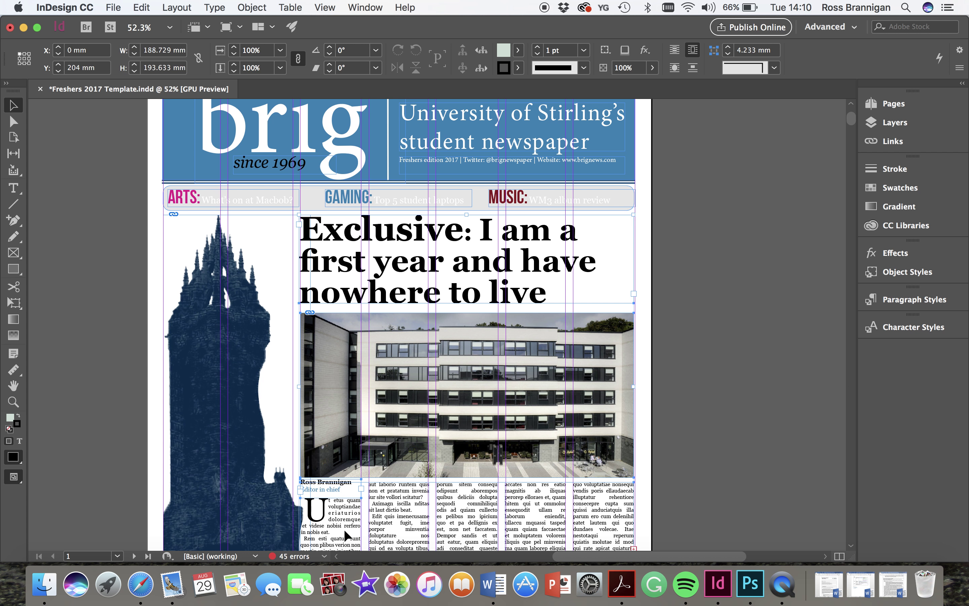
pyautogui.press('Delete')
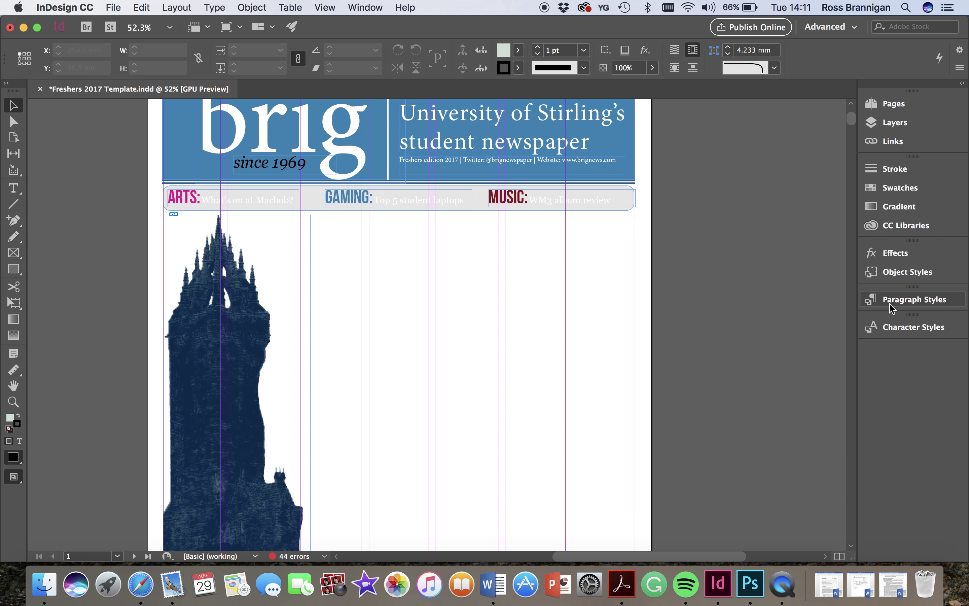
pyautogui.click(365, 9)
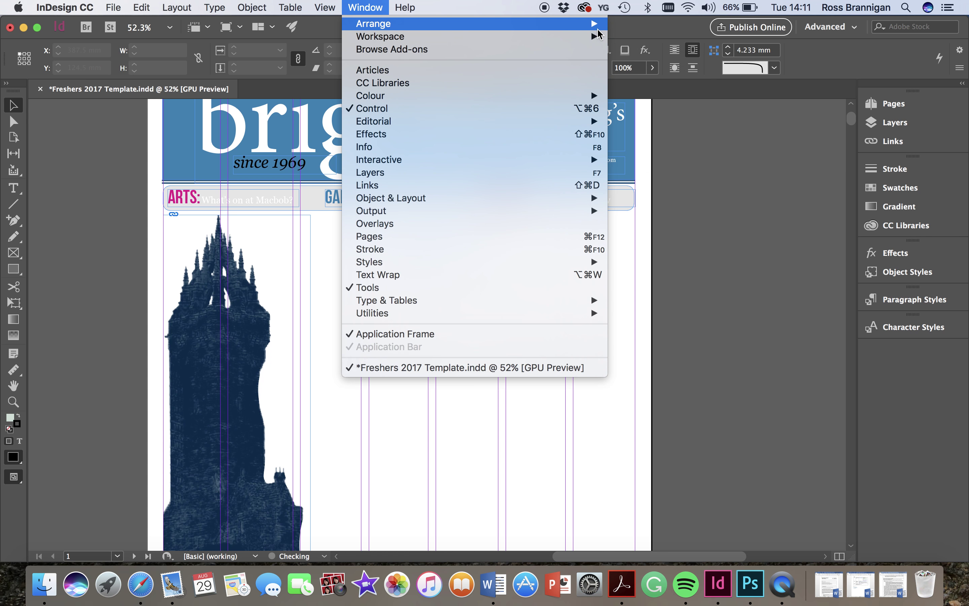
pyautogui.moveTo(589, 24)
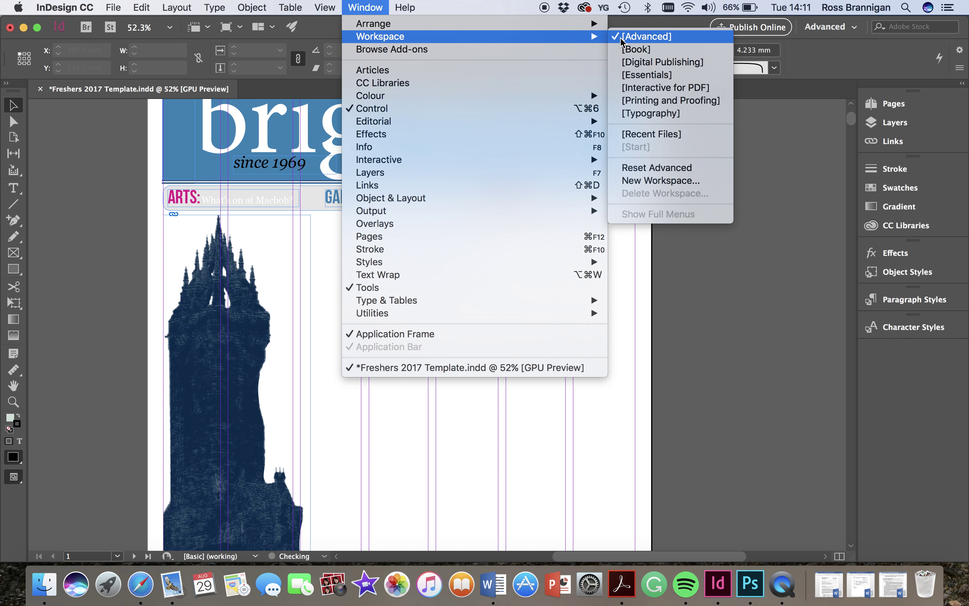
pyautogui.click(637, 37)
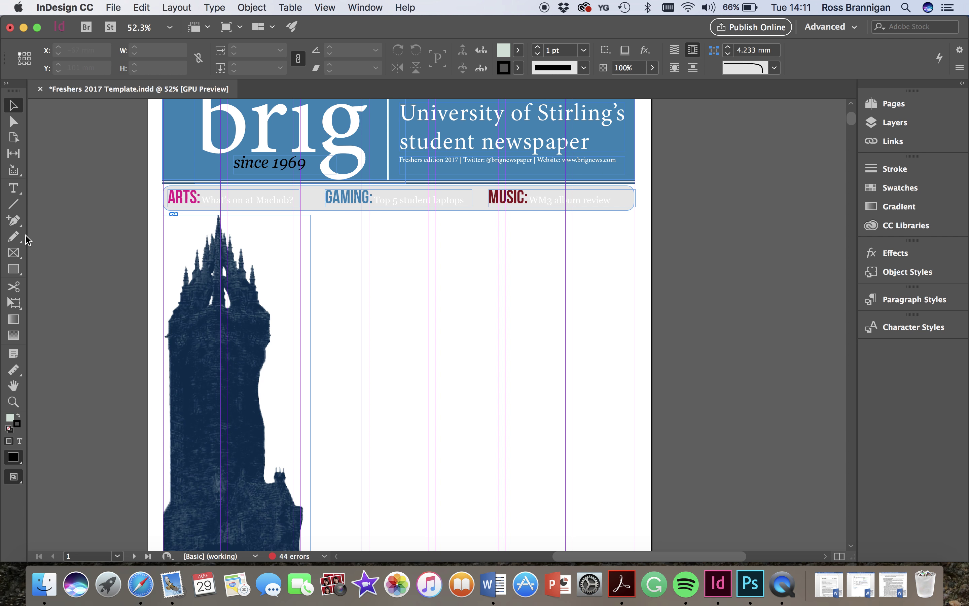
# - Draw a Front page headline text frame beside the monument reading 'Oh no - the Wallace Monument is blue...'
pyautogui.click(15, 188)
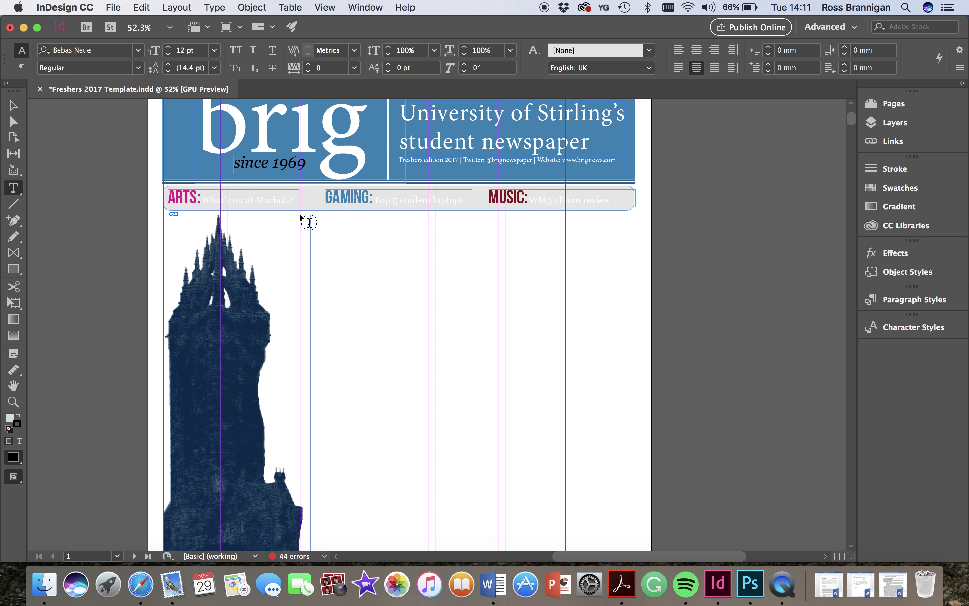
pyautogui.moveTo(301, 215); pyautogui.dragTo(636, 303)
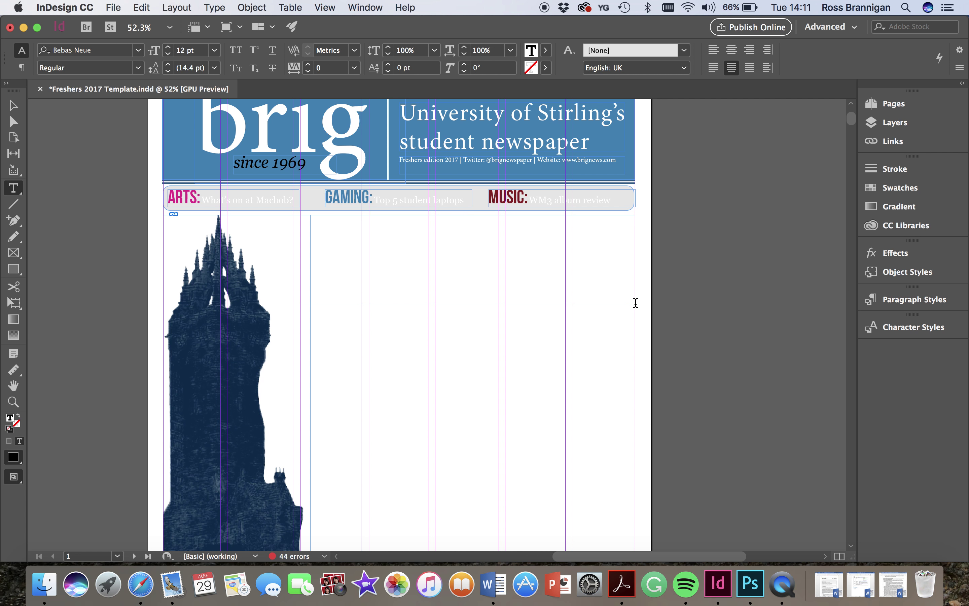
pyautogui.click(893, 303)
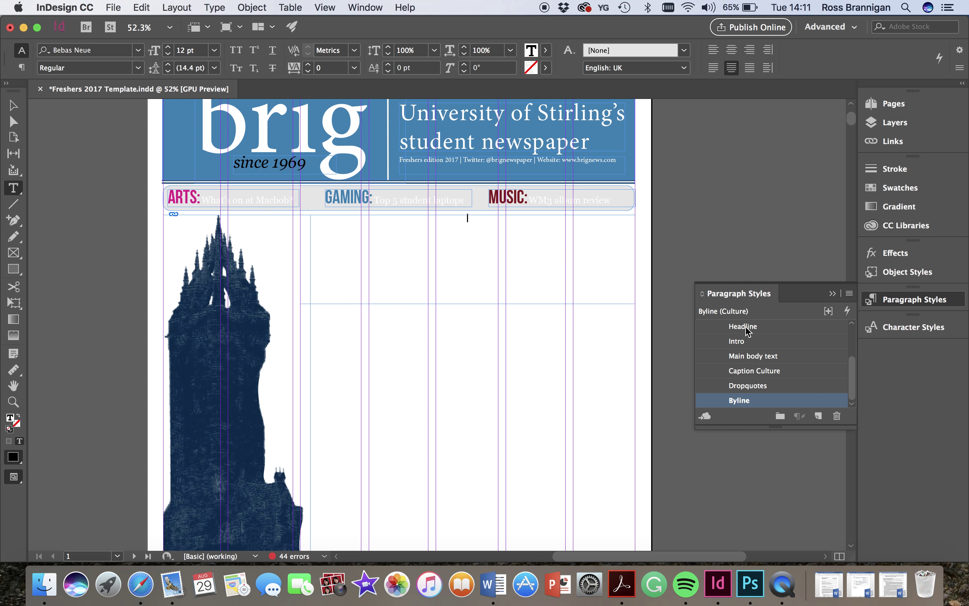
pyautogui.scroll(4, 748, 331)
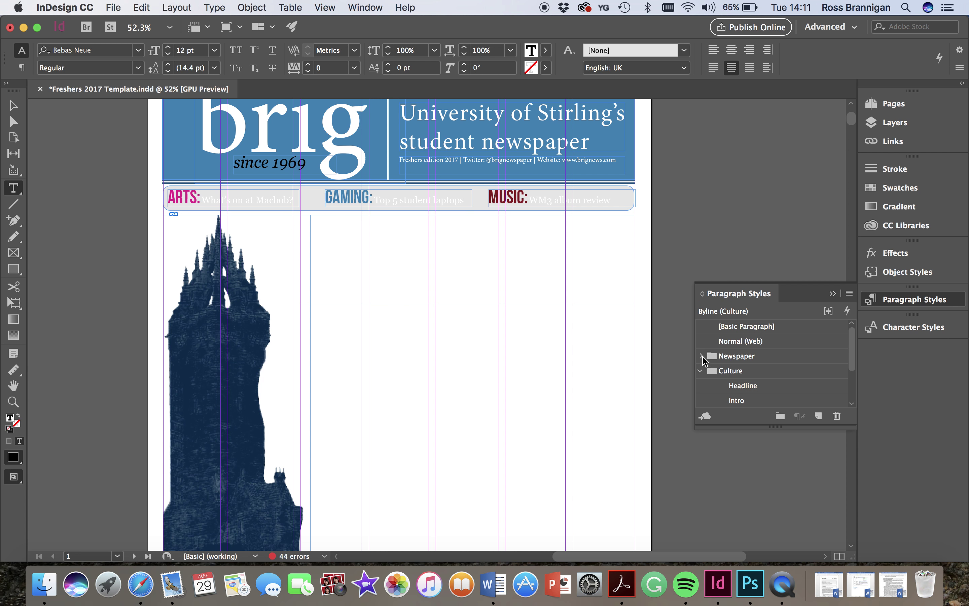
pyautogui.click(701, 370)
pyautogui.click(702, 356)
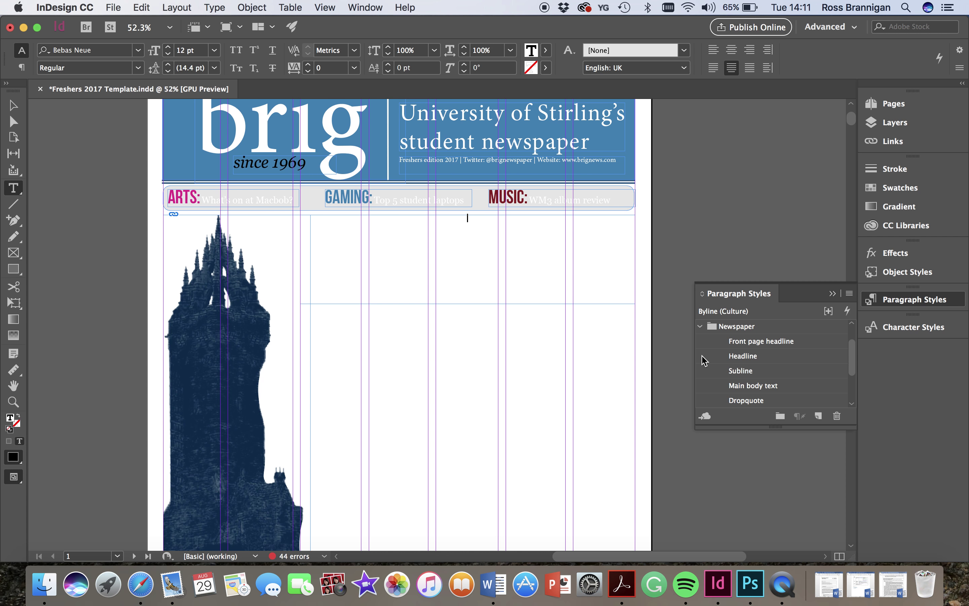
pyautogui.click(747, 341)
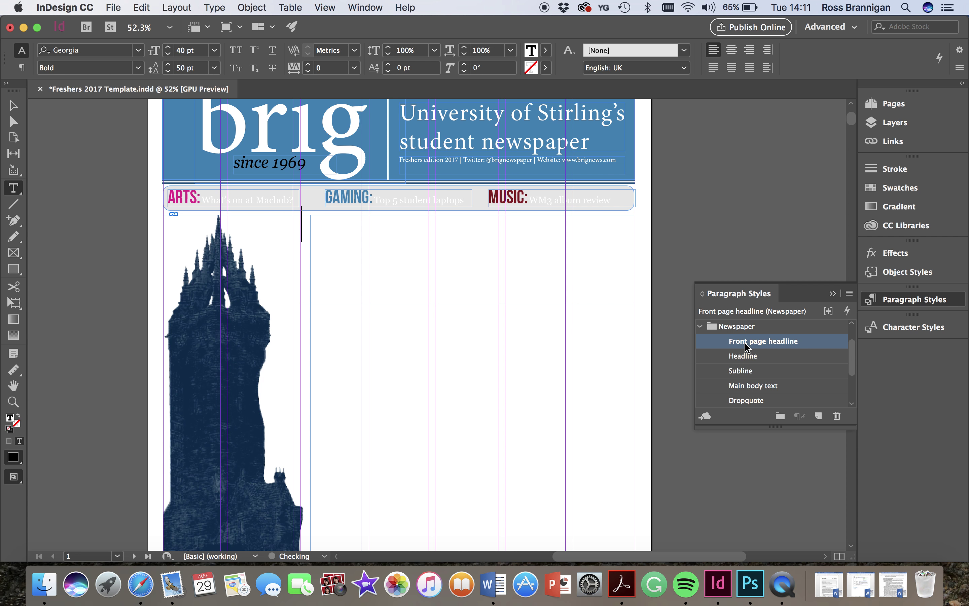
pyautogui.write('Oh no ')
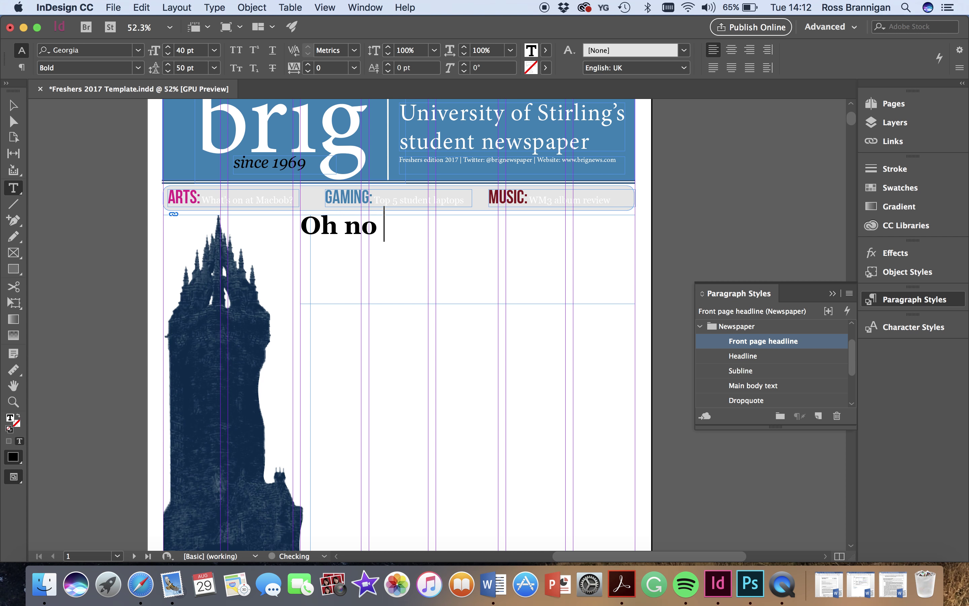
pyautogui.write('- the Wallace Monument')
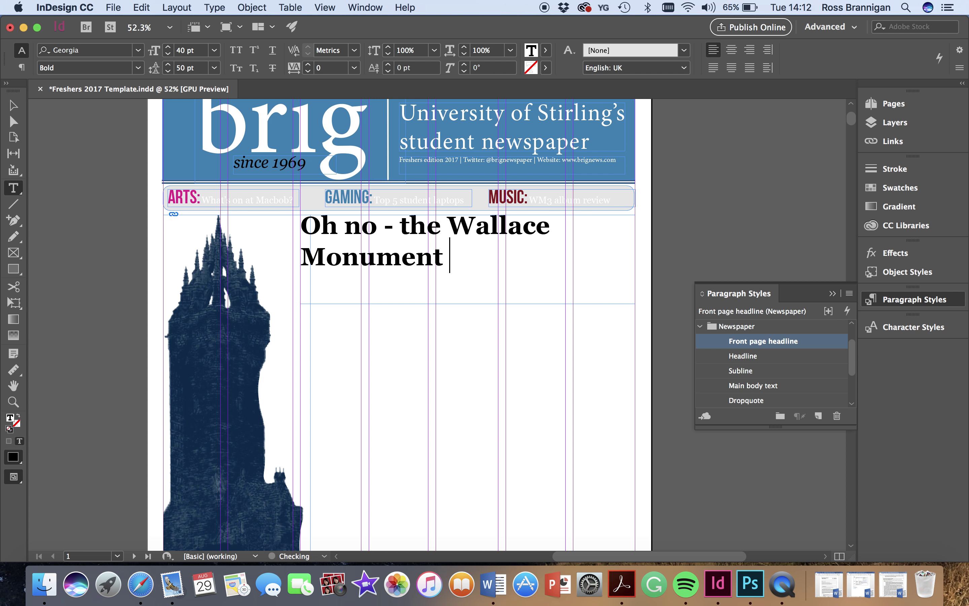
pyautogui.write(' is blue')
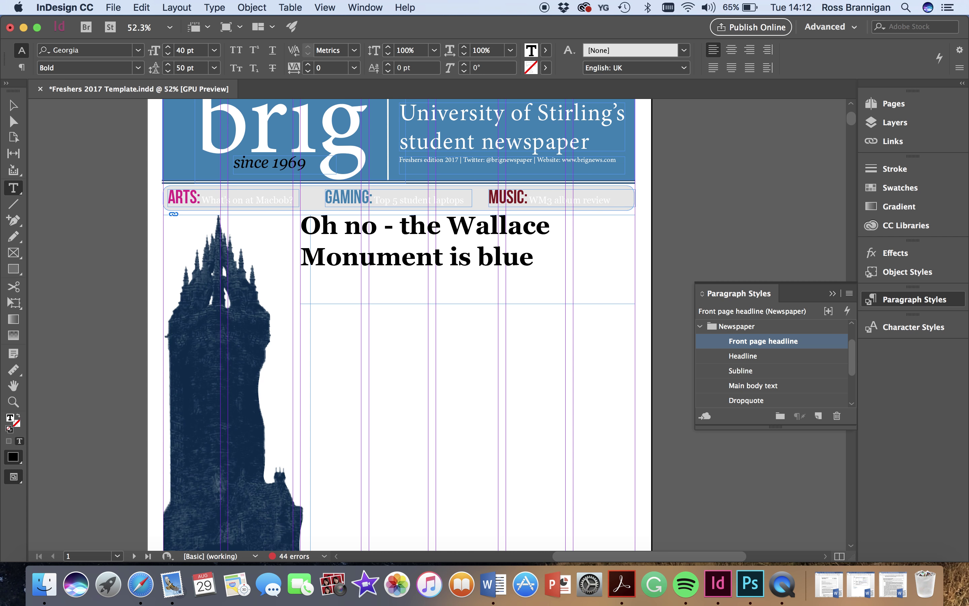
pyautogui.write('...')
# - Shrink the headline text frame to a height of 32.433 mm
pyautogui.click(13, 106)
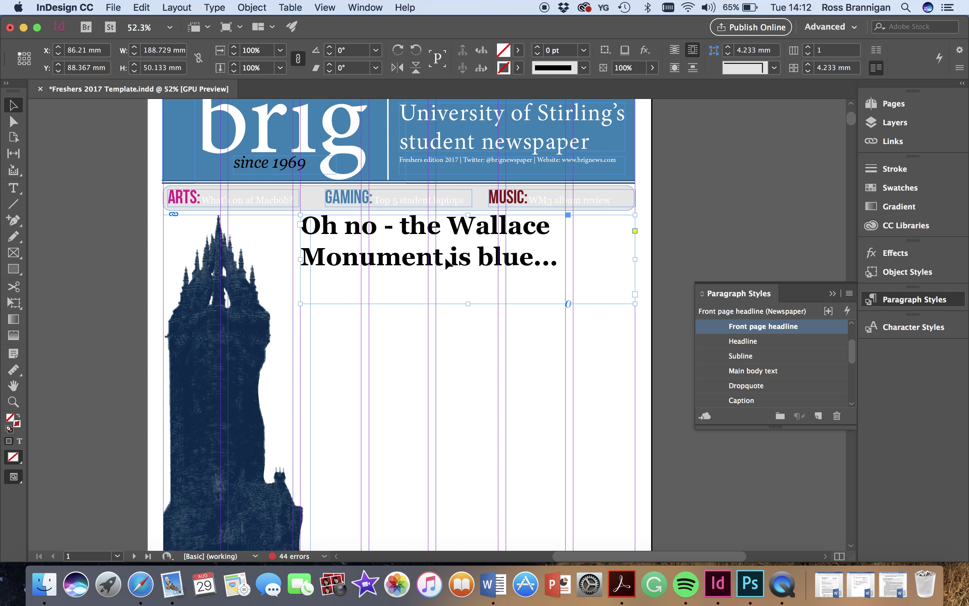
pyautogui.moveTo(469, 302); pyautogui.dragTo(467, 276)
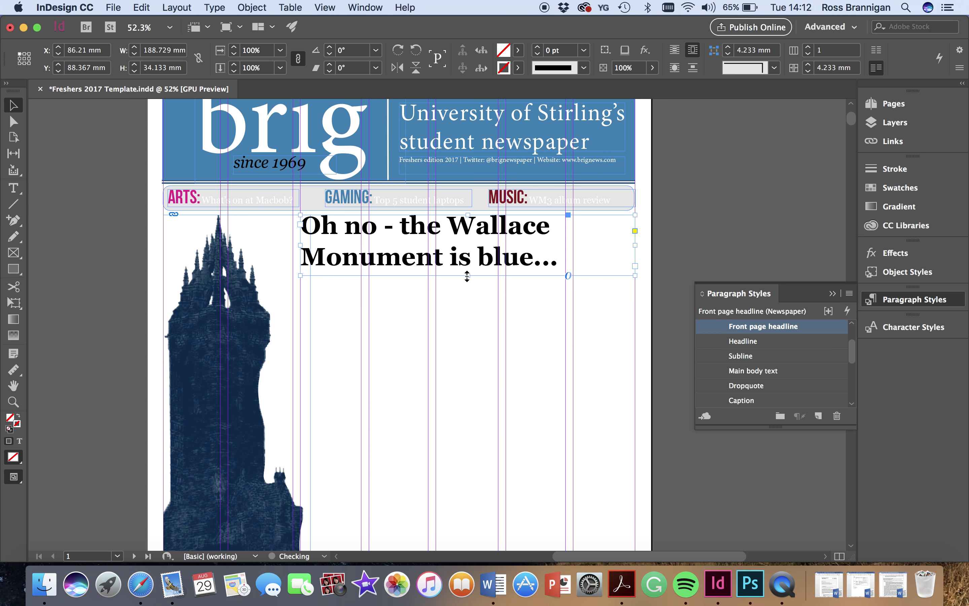
pyautogui.scroll(5, 414, 266)
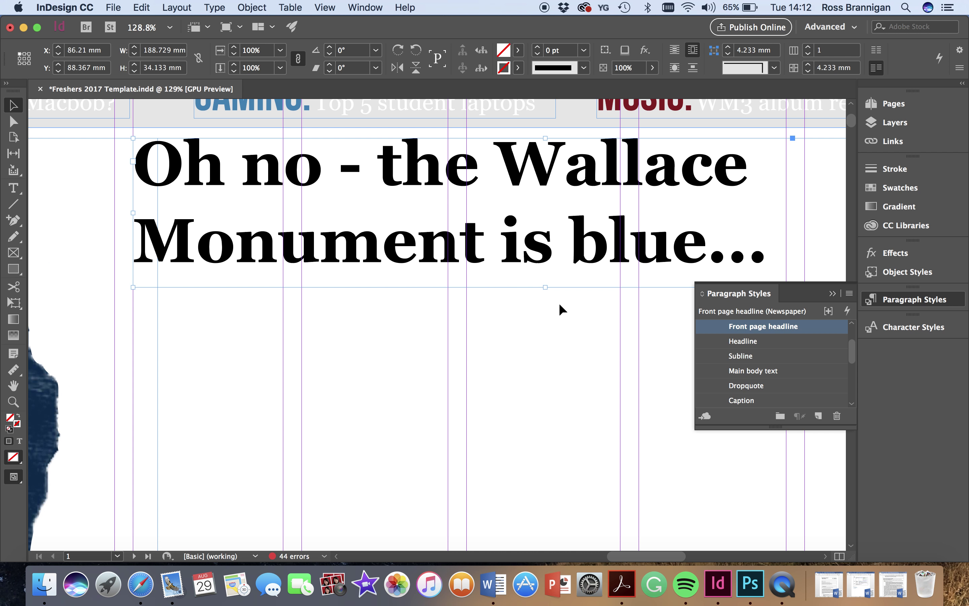
pyautogui.moveTo(547, 287); pyautogui.dragTo(547, 281)
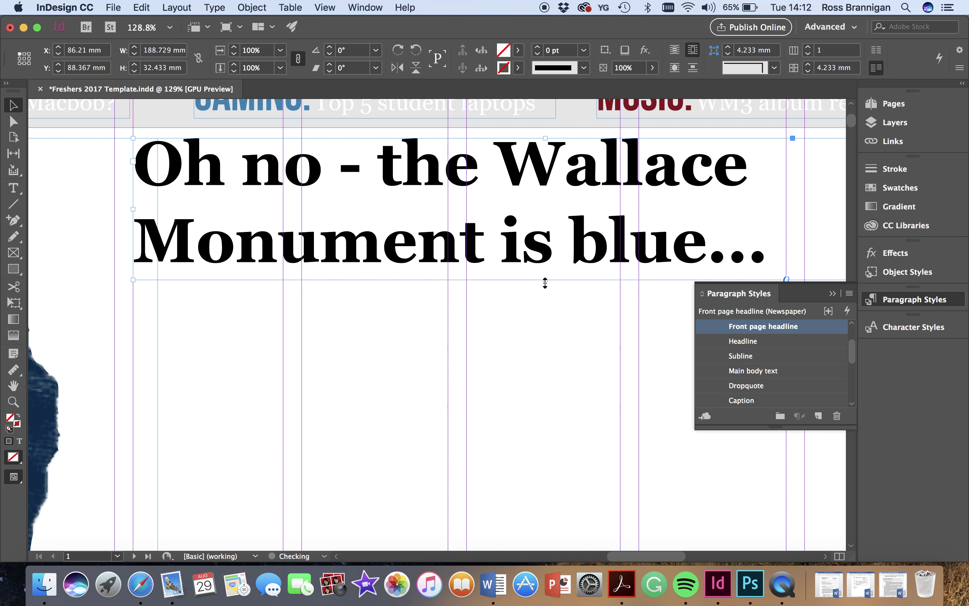
pyautogui.scroll(-3, 545, 283)
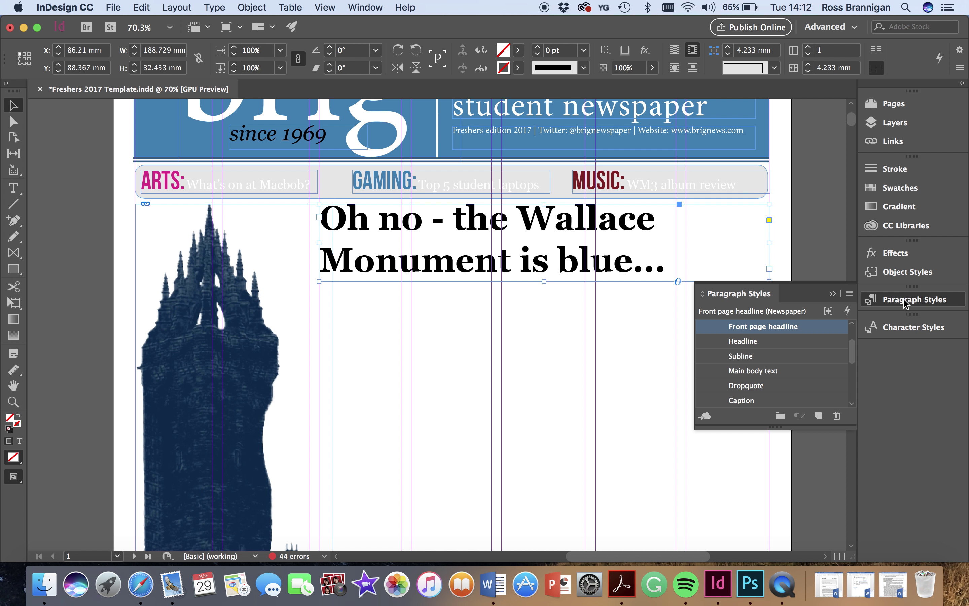
pyautogui.click(907, 303)
pyautogui.scroll(-3, 716, 326)
pyautogui.scroll(-2, 715, 327)
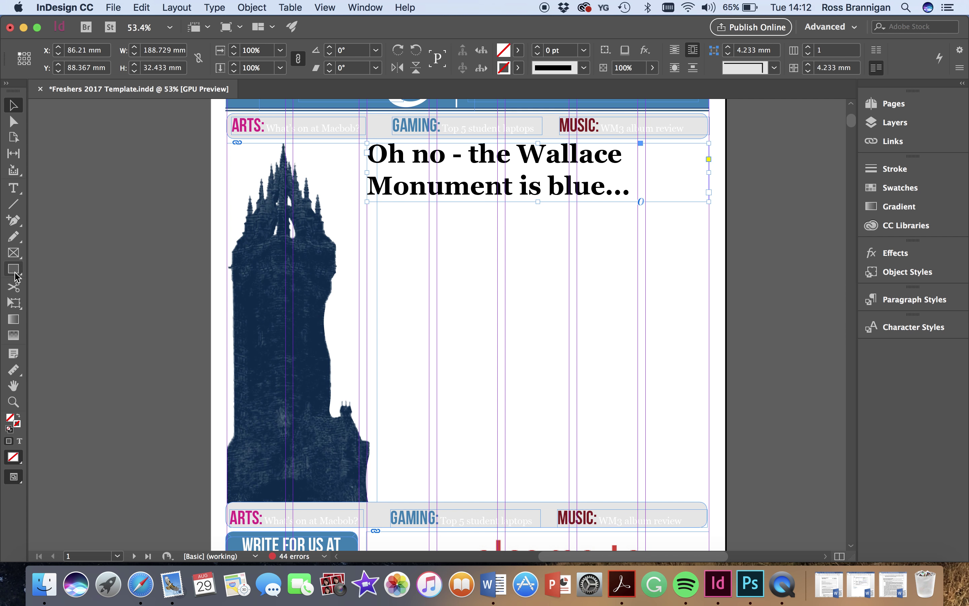
# - Draw a picture frame below the headline across the right-hand columns
pyautogui.click(13, 255)
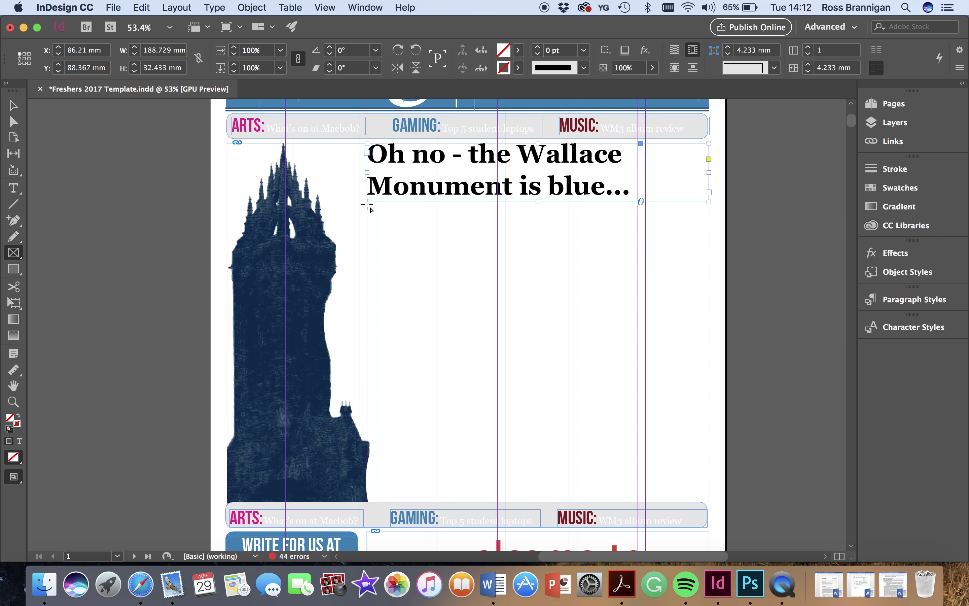
pyautogui.scroll(3, 366, 205)
pyautogui.scroll(-3, 491, 251)
pyautogui.hscroll(5, 491, 251)
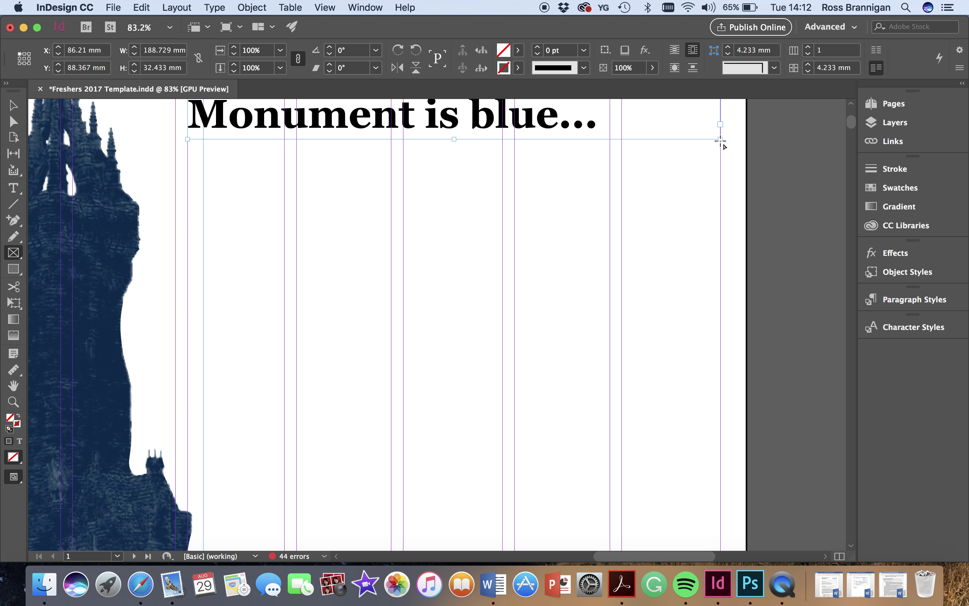
pyautogui.moveTo(721, 139); pyautogui.dragTo(516, 491)
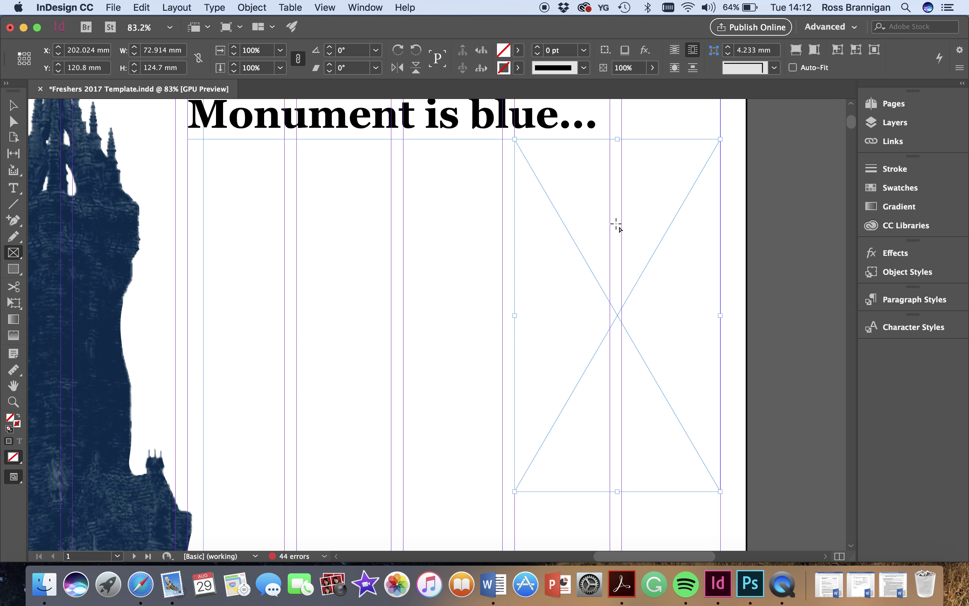
# - Place the blue monument JPG from Downloads into the new frame
pyautogui.click(112, 7)
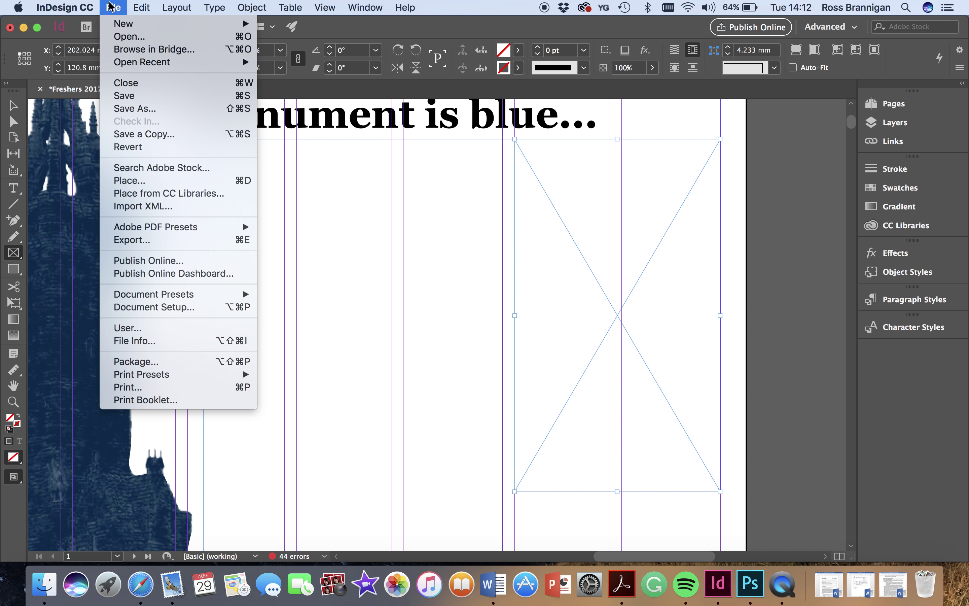
pyautogui.click(146, 181)
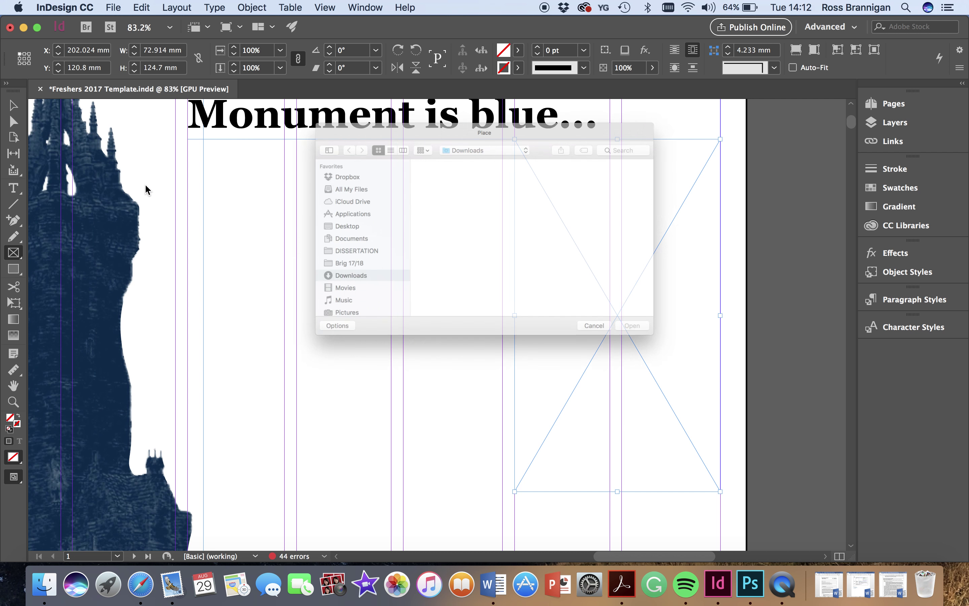
pyautogui.click(580, 162)
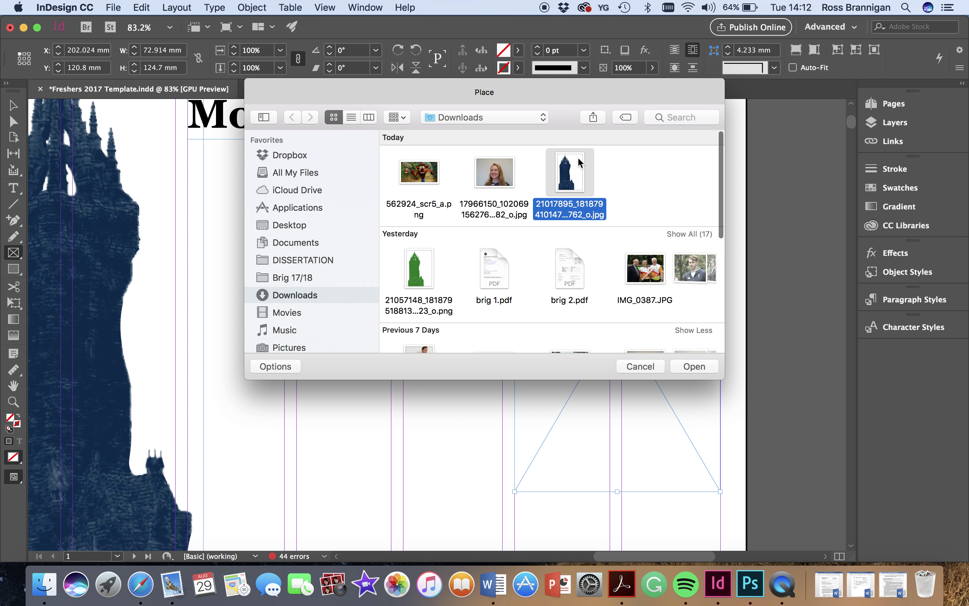
pyautogui.click(699, 371)
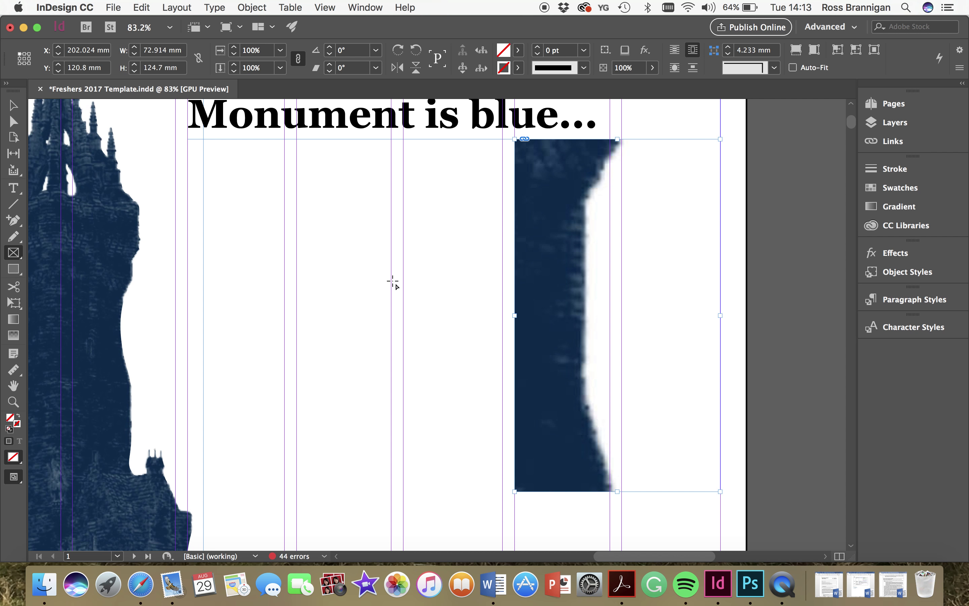
pyautogui.click(13, 188)
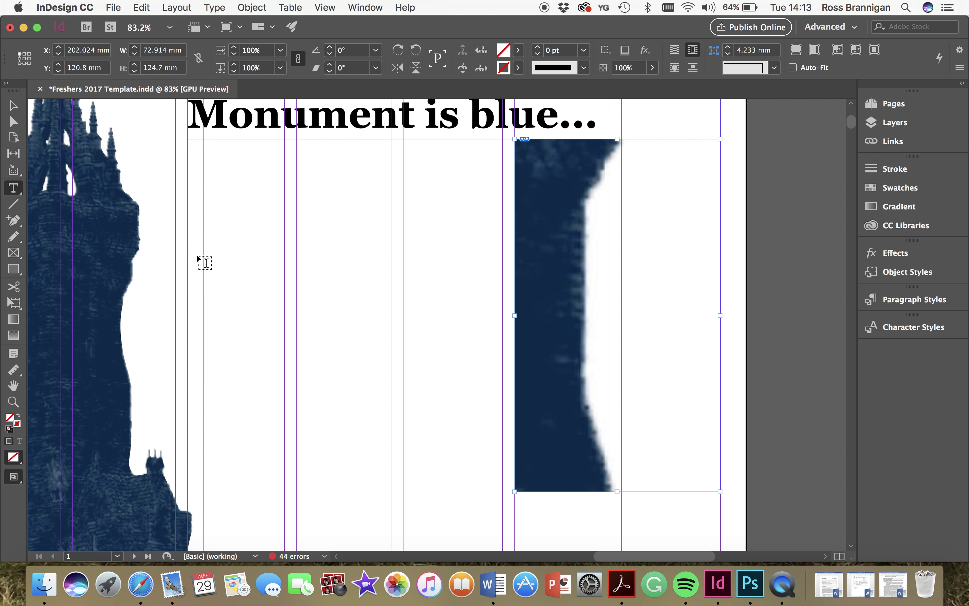
pyautogui.click(285, 223)
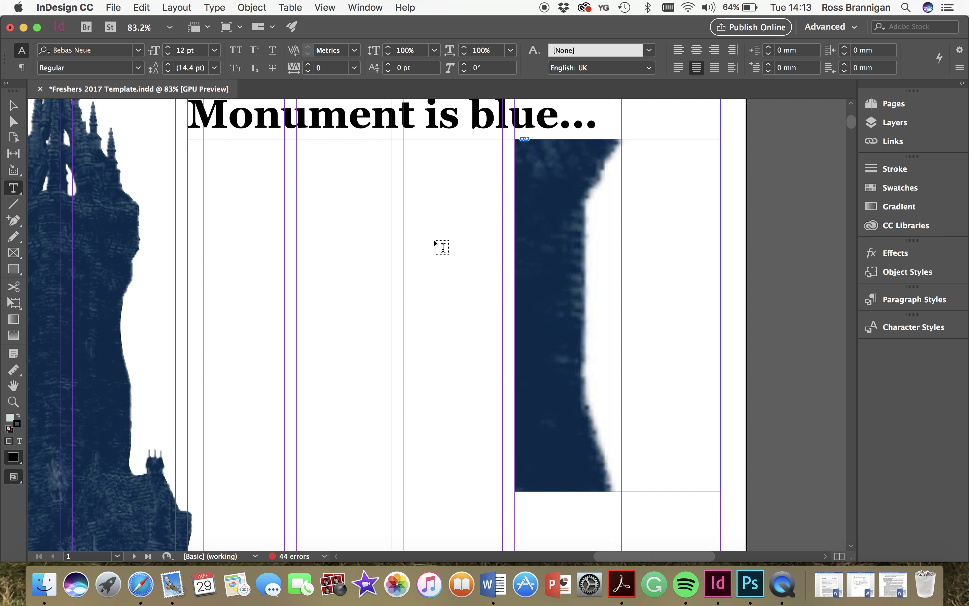
pyautogui.click(14, 106)
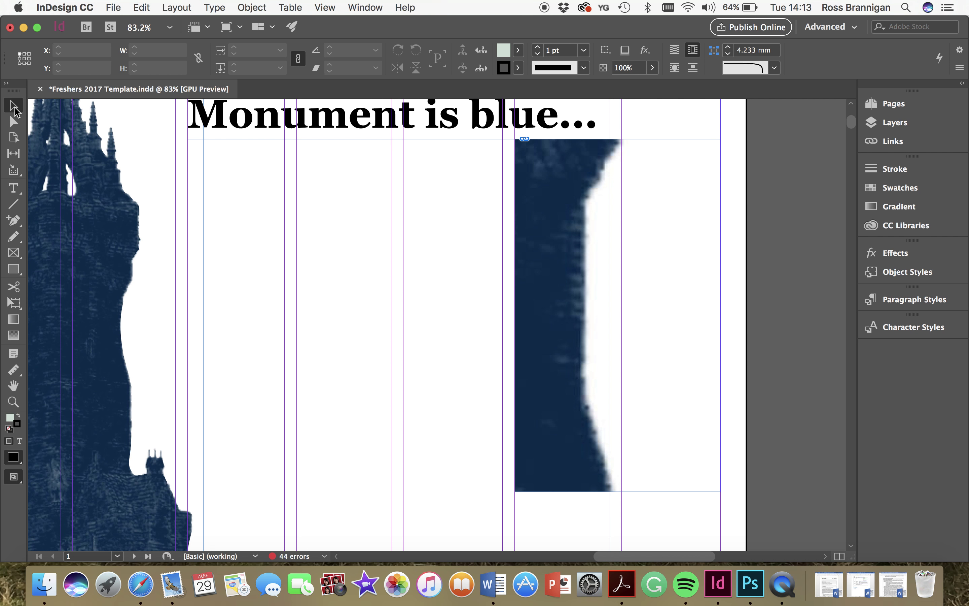
pyautogui.click(590, 338)
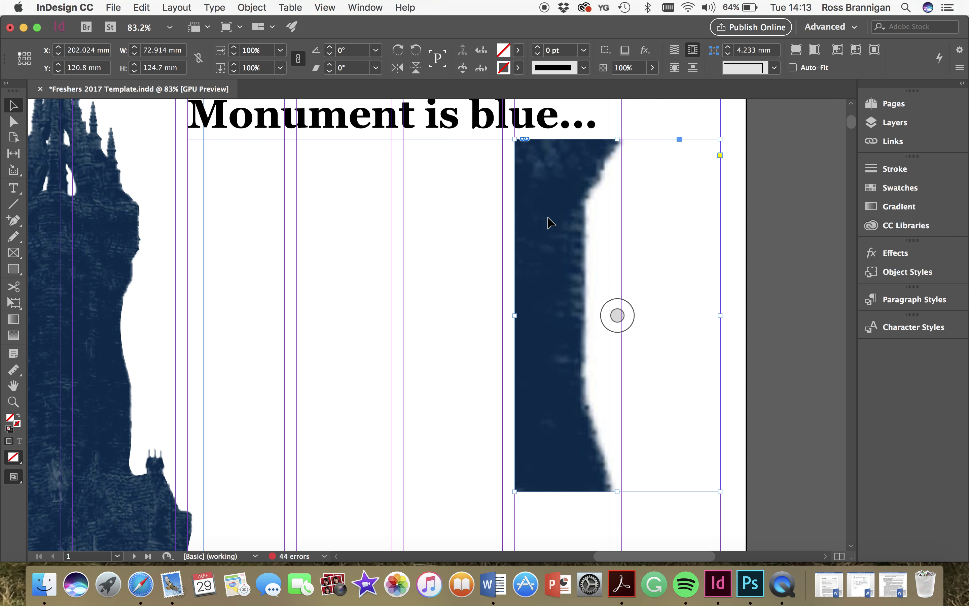
pyautogui.rightClick(522, 191)
pyautogui.moveTo(553, 353)
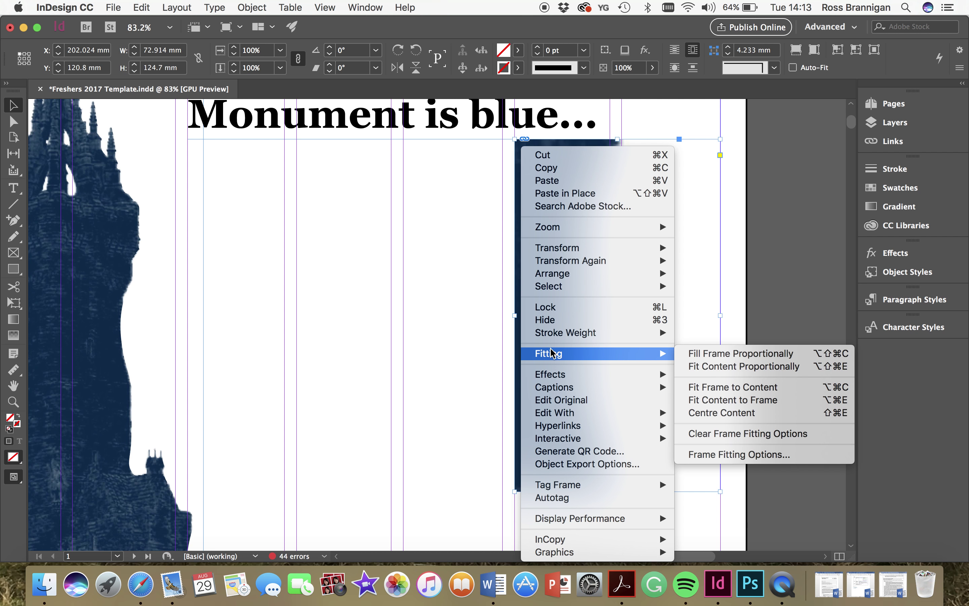
pyautogui.click(710, 355)
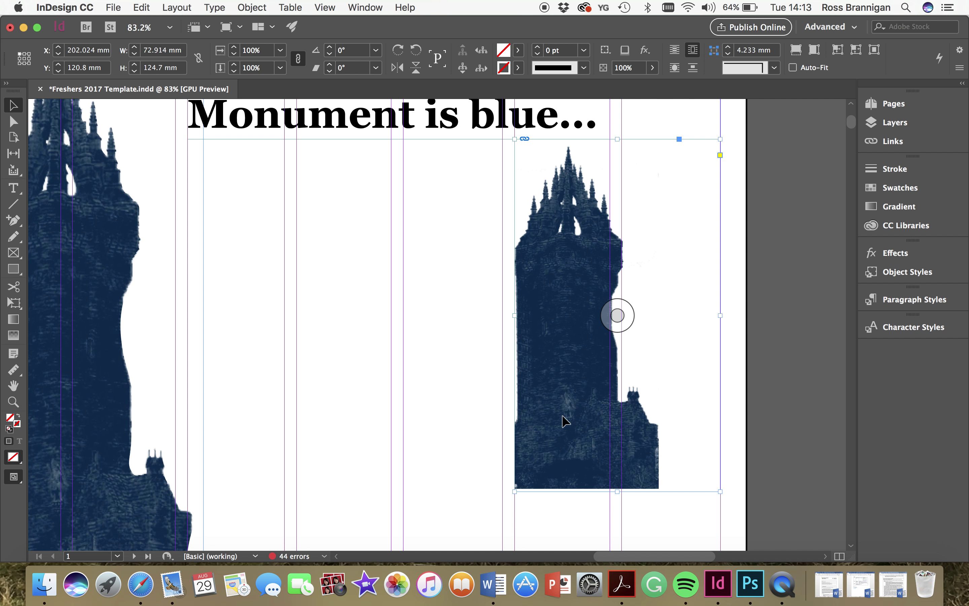
pyautogui.hscroll(-5, 457, 424)
pyautogui.scroll(-3, 456, 424)
pyautogui.hscroll(6, 459, 424)
pyautogui.scroll(3, 459, 424)
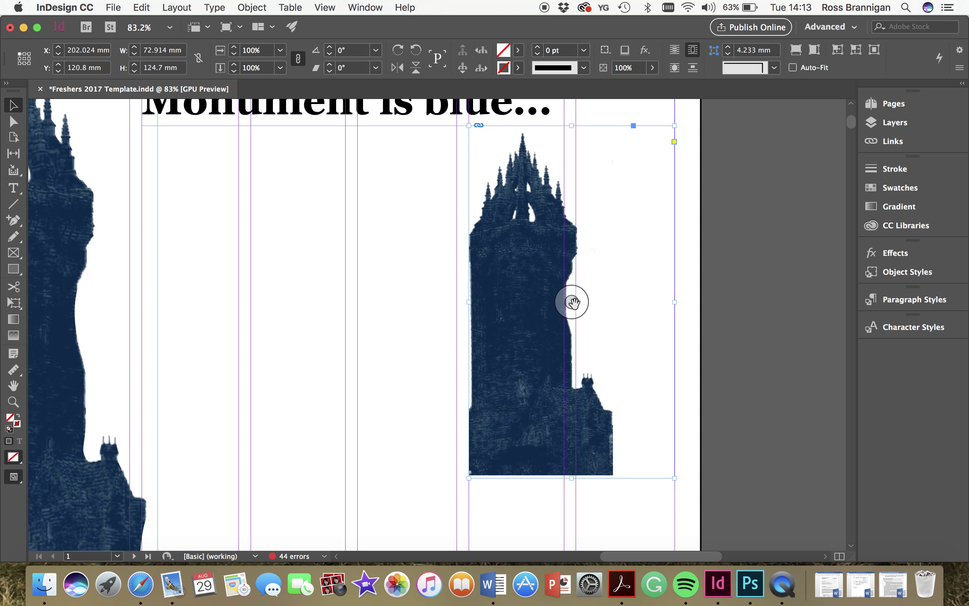
# - Shift the tower photo inside its frame until the whole tower is visible
pyautogui.click(573, 303)
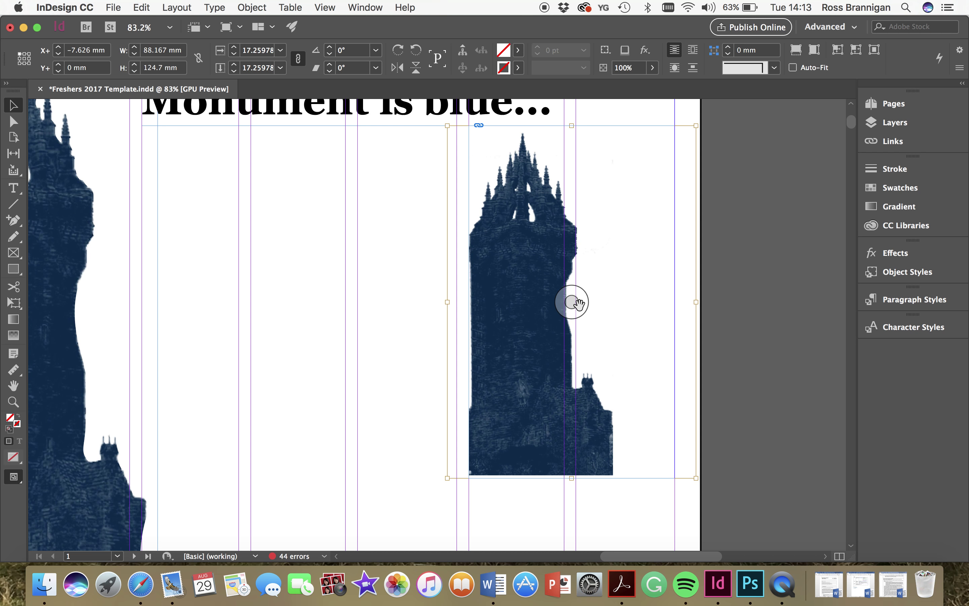
pyautogui.moveTo(573, 301); pyautogui.dragTo(651, 311)
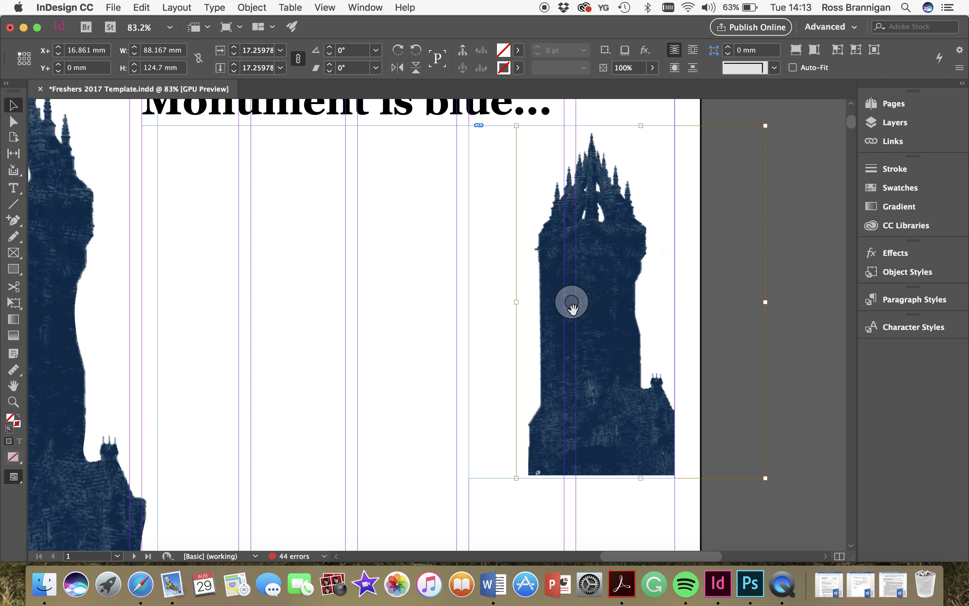
pyautogui.moveTo(571, 303); pyautogui.dragTo(453, 318)
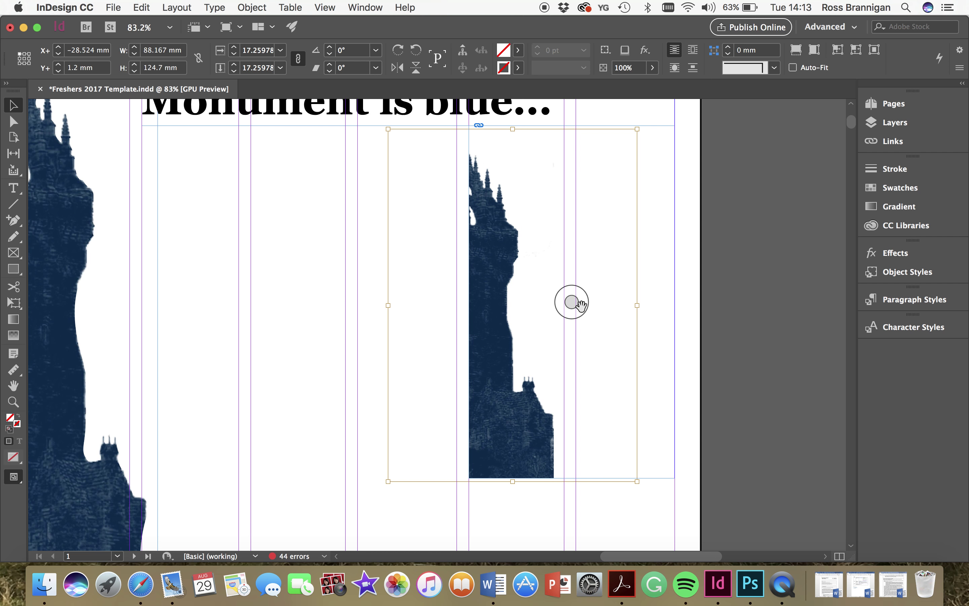
pyautogui.moveTo(577, 304); pyautogui.dragTo(590, 357)
pyautogui.moveTo(572, 304); pyautogui.dragTo(580, 381)
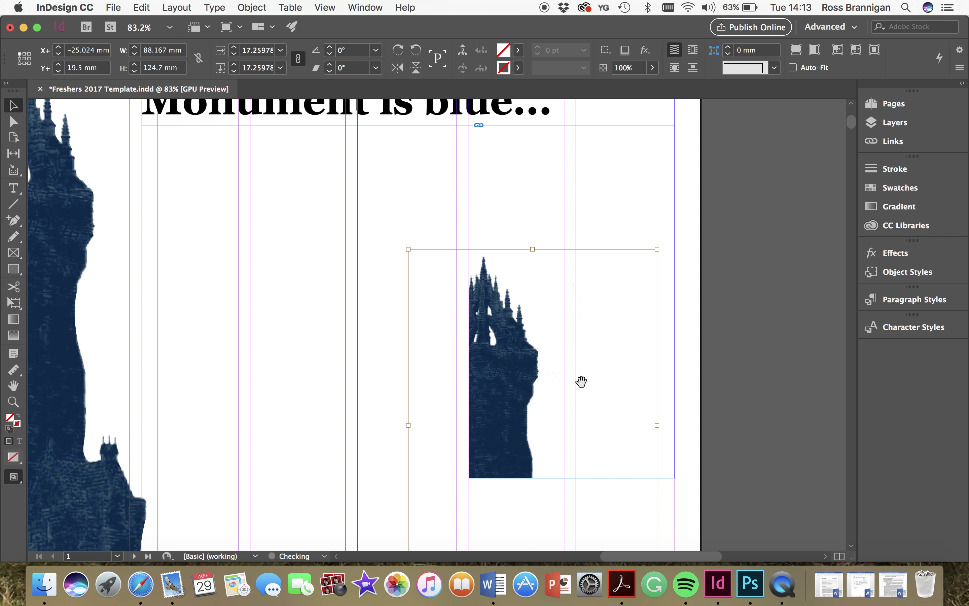
pyautogui.moveTo(571, 324); pyautogui.dragTo(623, 331)
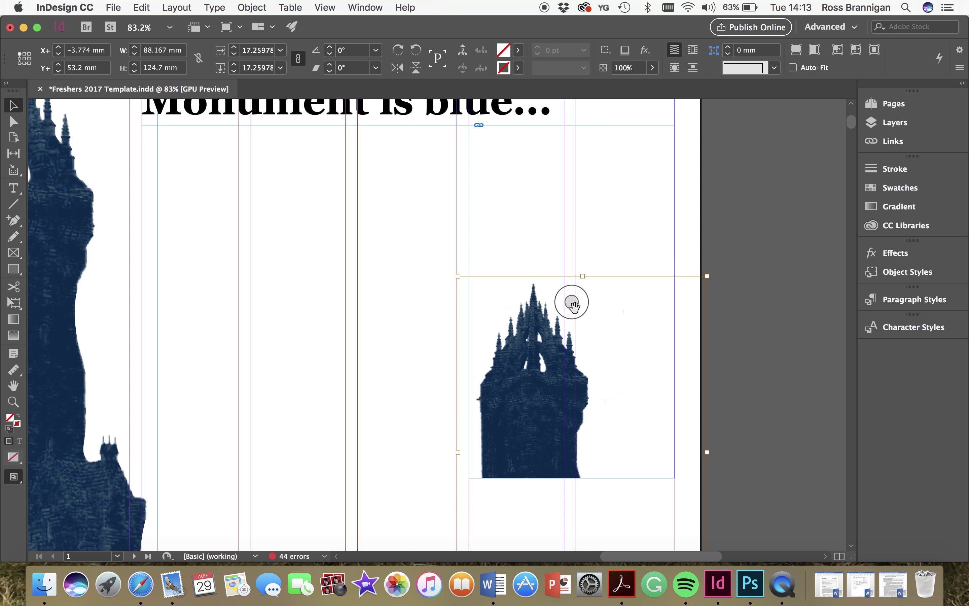
pyautogui.moveTo(572, 303); pyautogui.dragTo(572, 256)
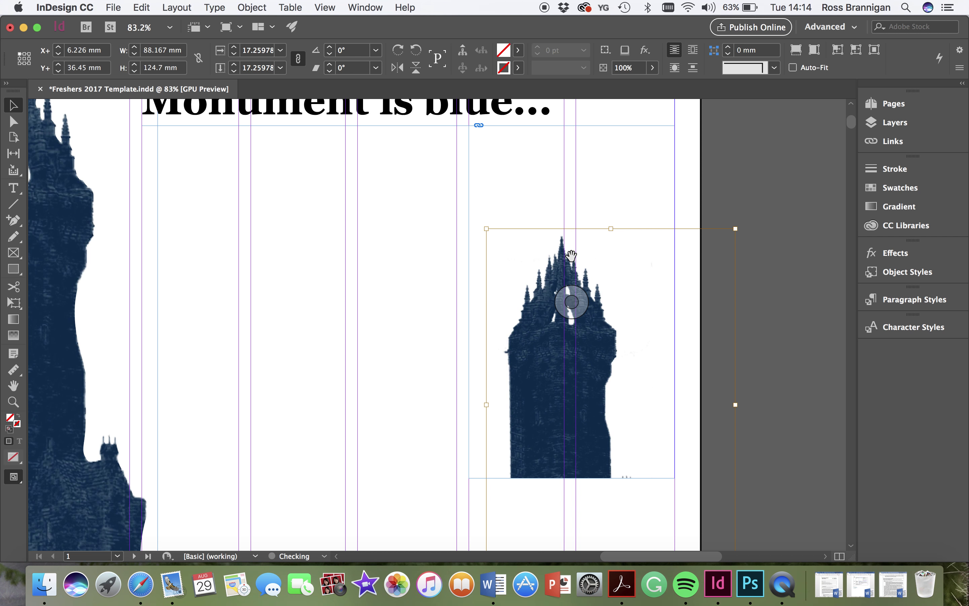
pyautogui.moveTo(575, 304); pyautogui.dragTo(589, 232)
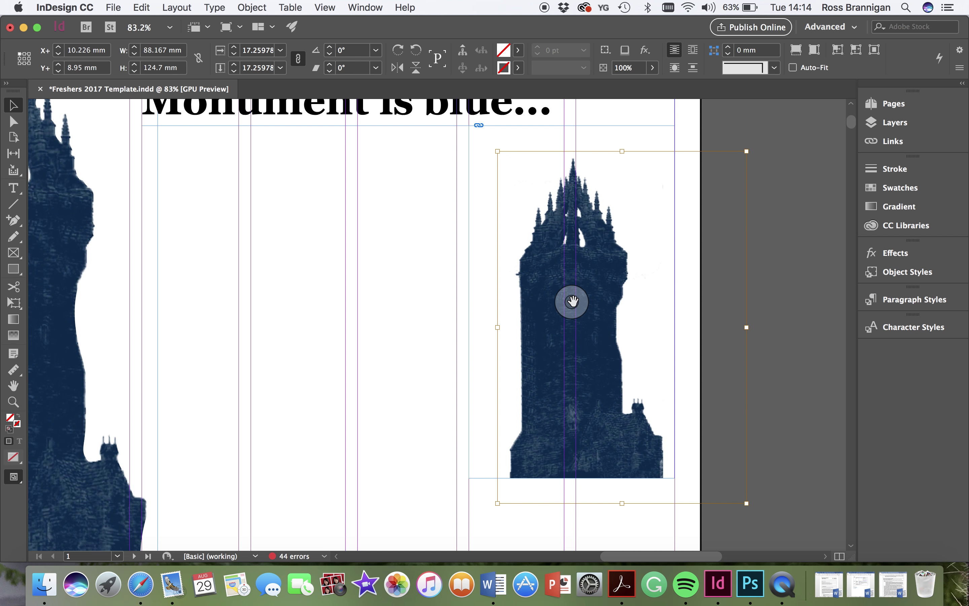
pyautogui.moveTo(571, 301); pyautogui.dragTo(538, 276)
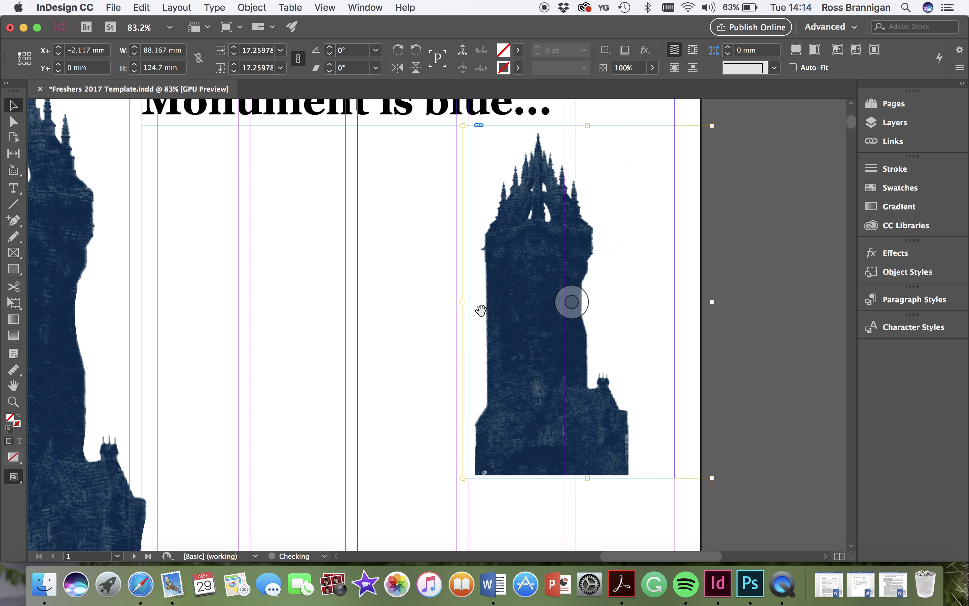
pyautogui.click(415, 333)
pyautogui.moveTo(572, 310); pyautogui.dragTo(480, 347)
pyautogui.moveTo(538, 320); pyautogui.dragTo(602, 288)
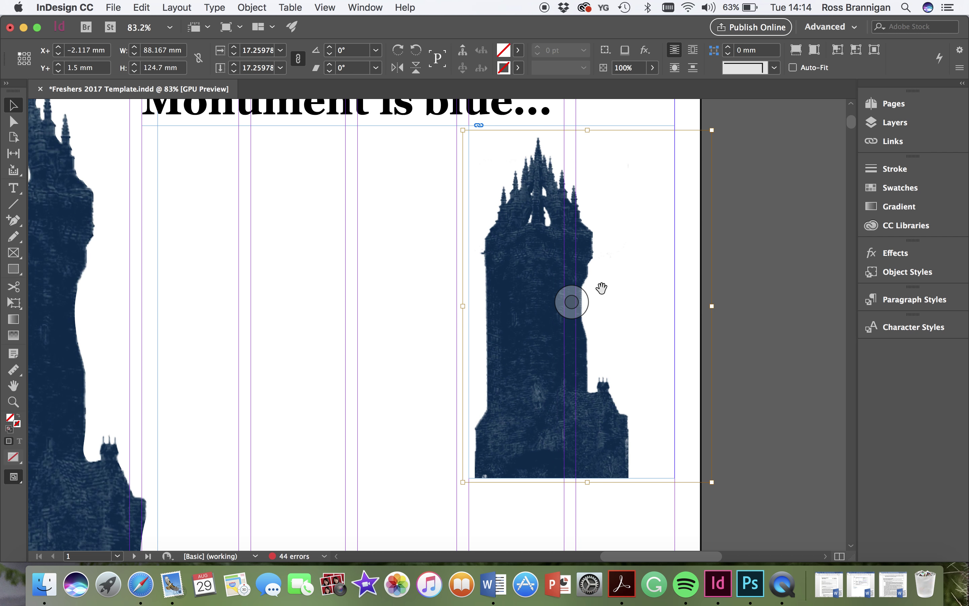
# - Delete the tower image frame, then undo to restore it
pyautogui.click(395, 314)
pyautogui.click(515, 311)
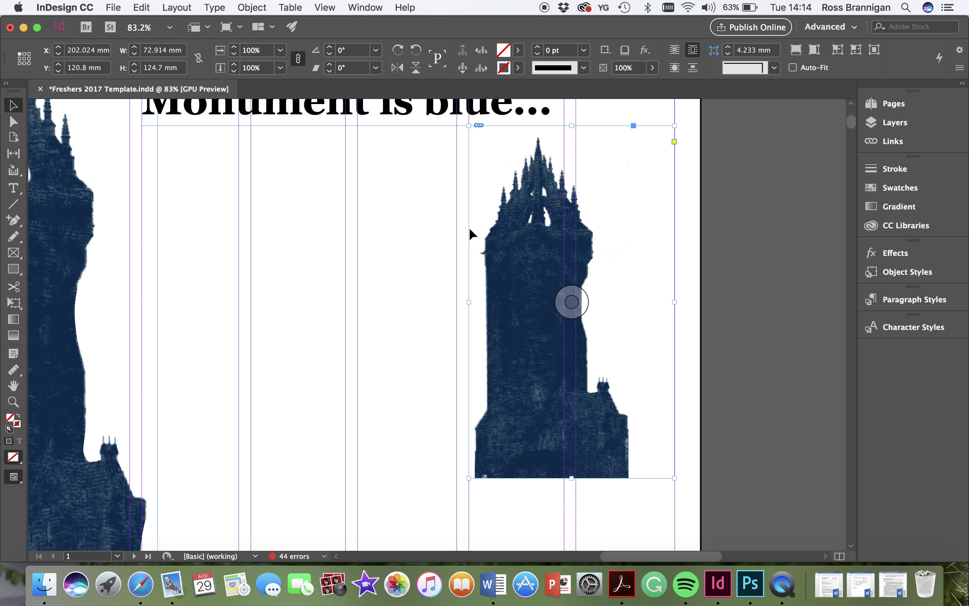
pyautogui.click(402, 277)
pyautogui.click(503, 202)
pyautogui.press('Delete')
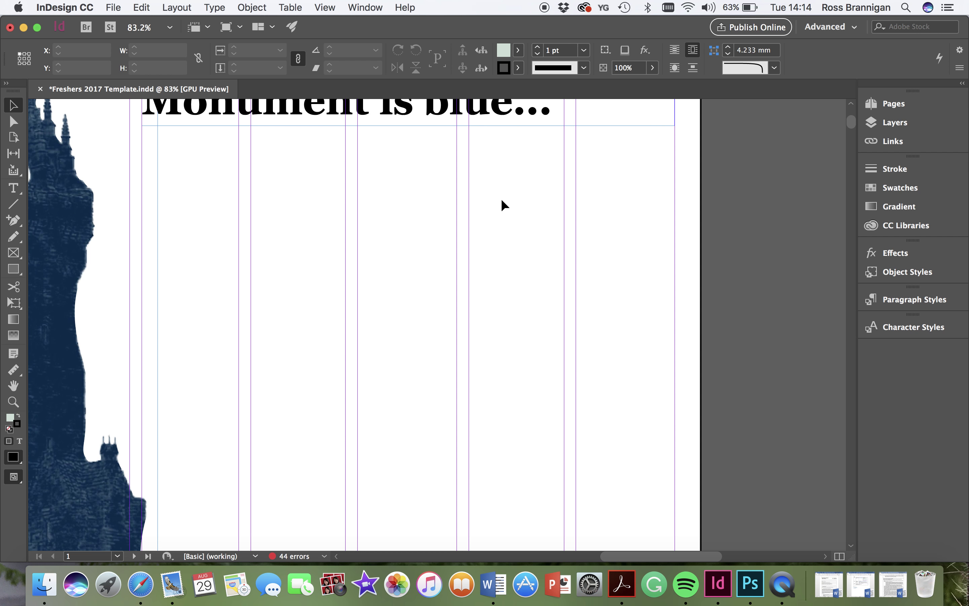
pyautogui.press('super+z')
pyautogui.click(424, 238)
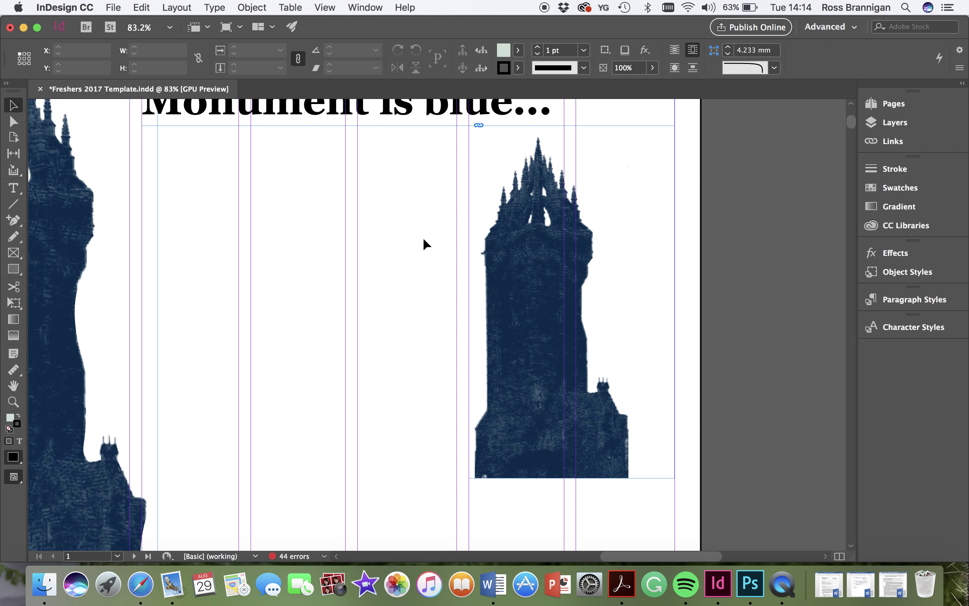
pyautogui.scroll(5, 423, 238)
pyautogui.hscroll(-5, 423, 238)
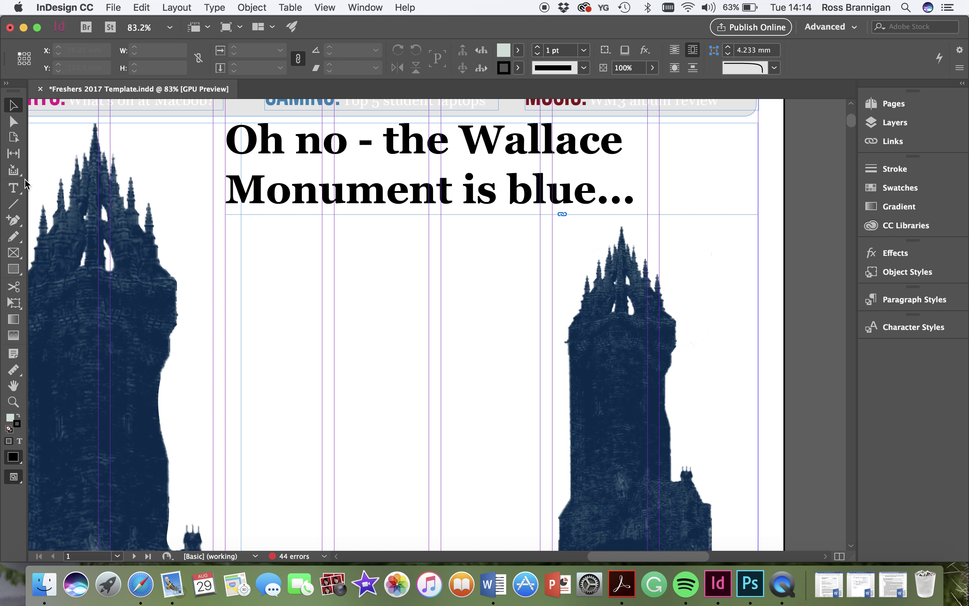
# - Draw a text frame just below the headline for the byline
pyautogui.click(15, 189)
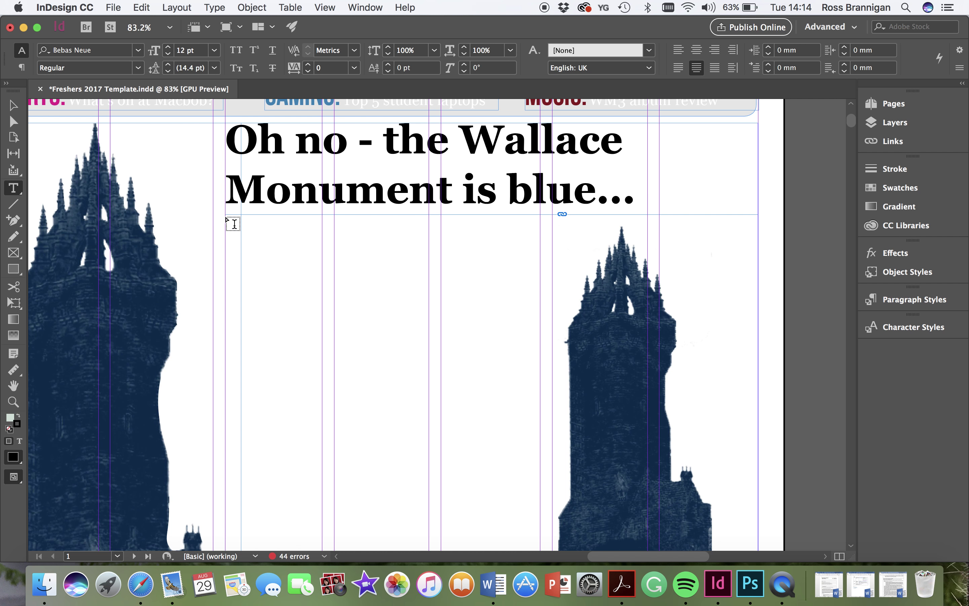
pyautogui.moveTo(227, 217); pyautogui.dragTo(321, 263)
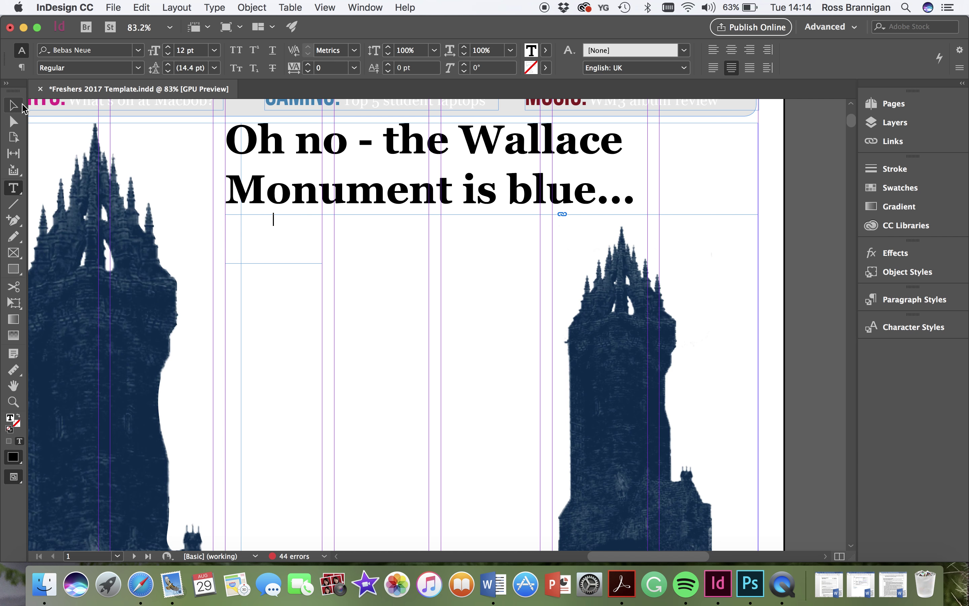
pyautogui.click(20, 113)
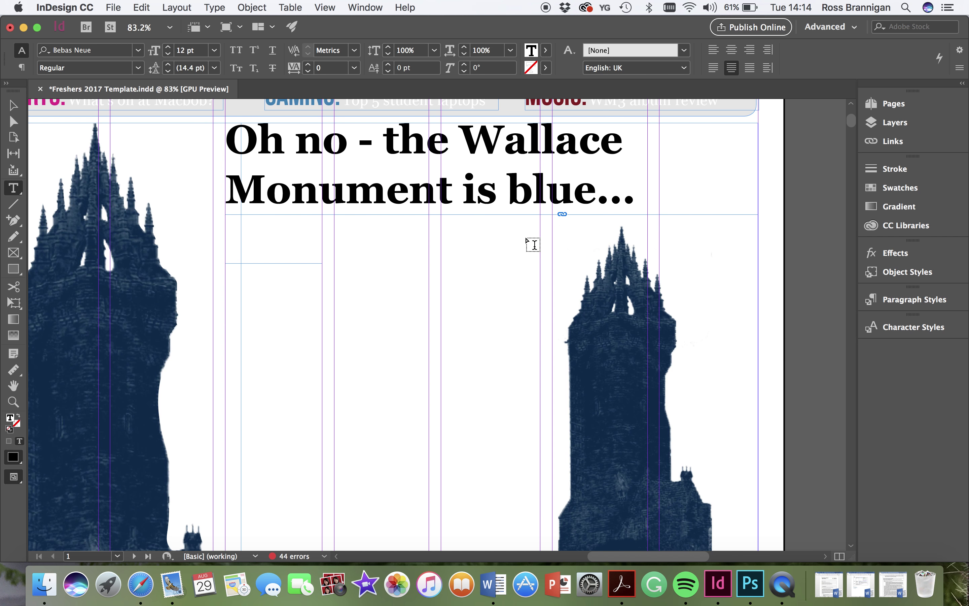
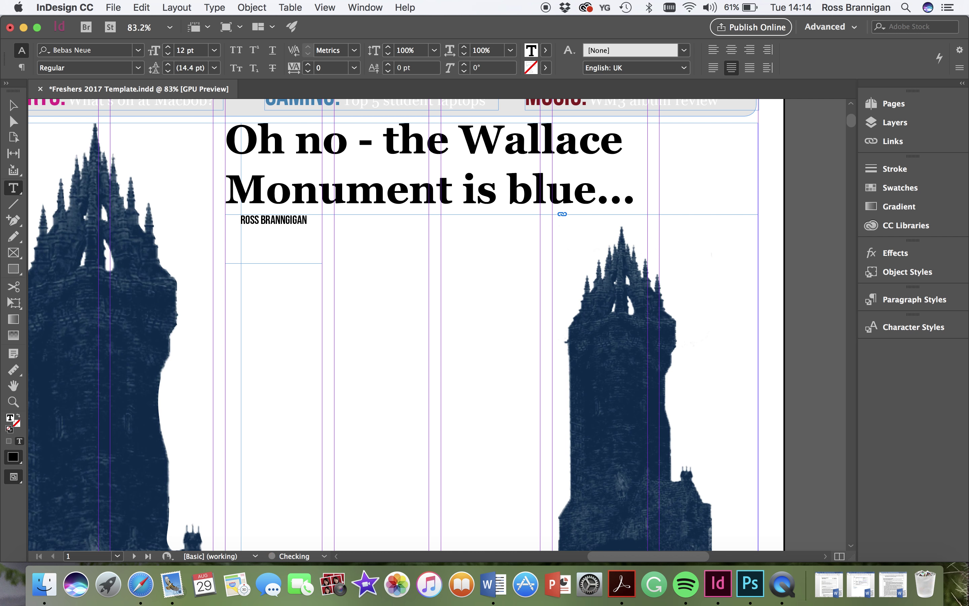
# - Type the author's name, fixing its spelling, then EDITOR IN CHIEF on a second line
pyautogui.write('AN')
pyautogui.press('BackSpace')
pyautogui.press('BackSpace')
pyautogui.press('BackSpace')
pyautogui.press('BackSpace')
pyautogui.write('IGAN')
pyautogui.press('Tab')
pyautogui.press('BackSpace')
pyautogui.press('Return')
pyautogui.write('EDITO')
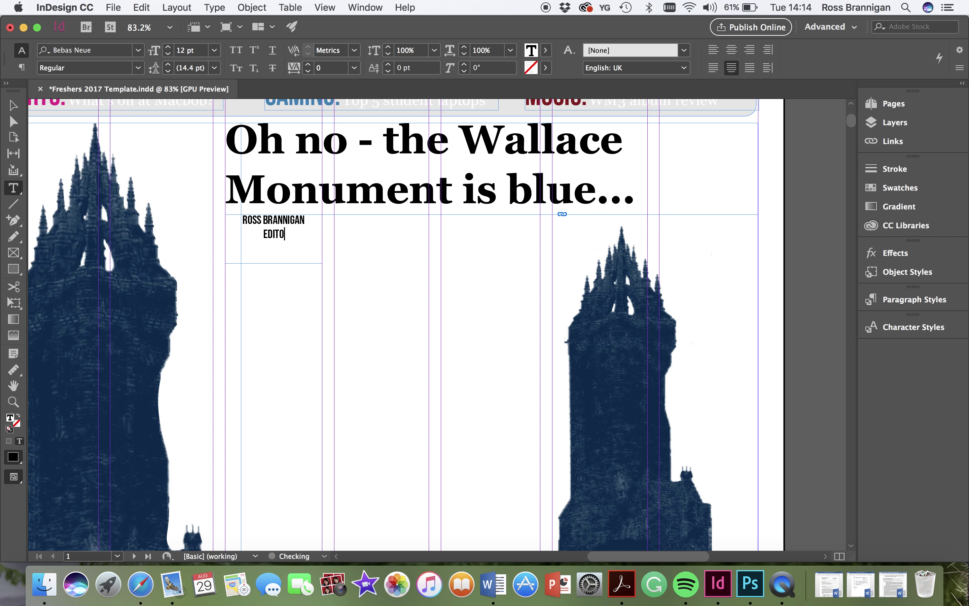
pyautogui.write('R IN CHIEF')
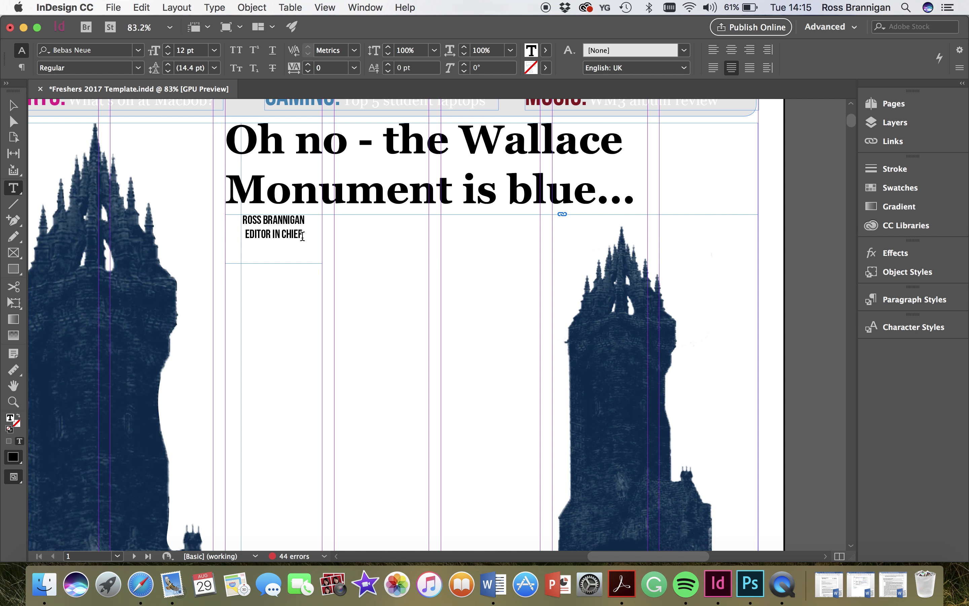
# - Apply the By line paragraph style to both lines of the byline
pyautogui.moveTo(303, 236); pyautogui.dragTo(227, 220)
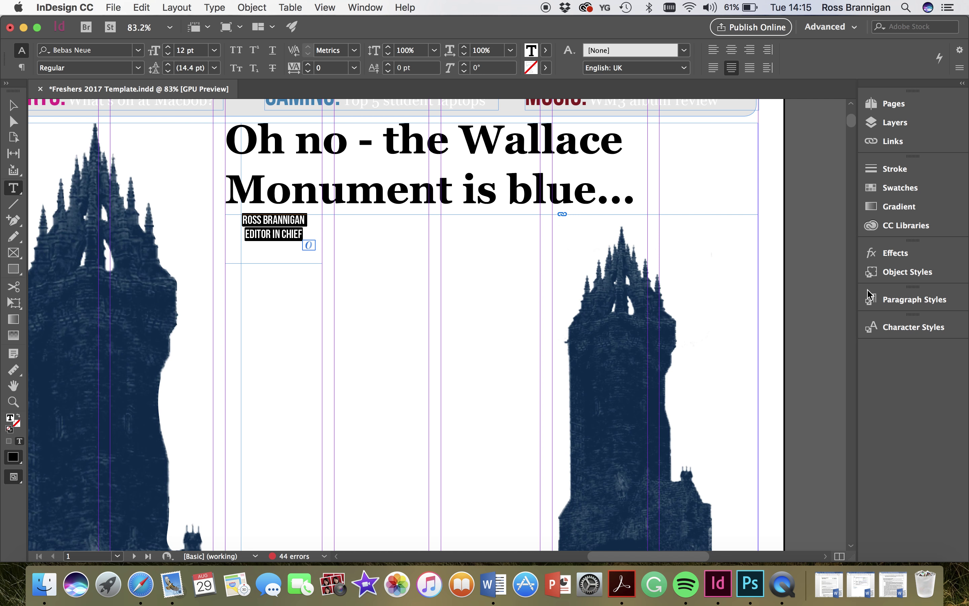
pyautogui.click(893, 301)
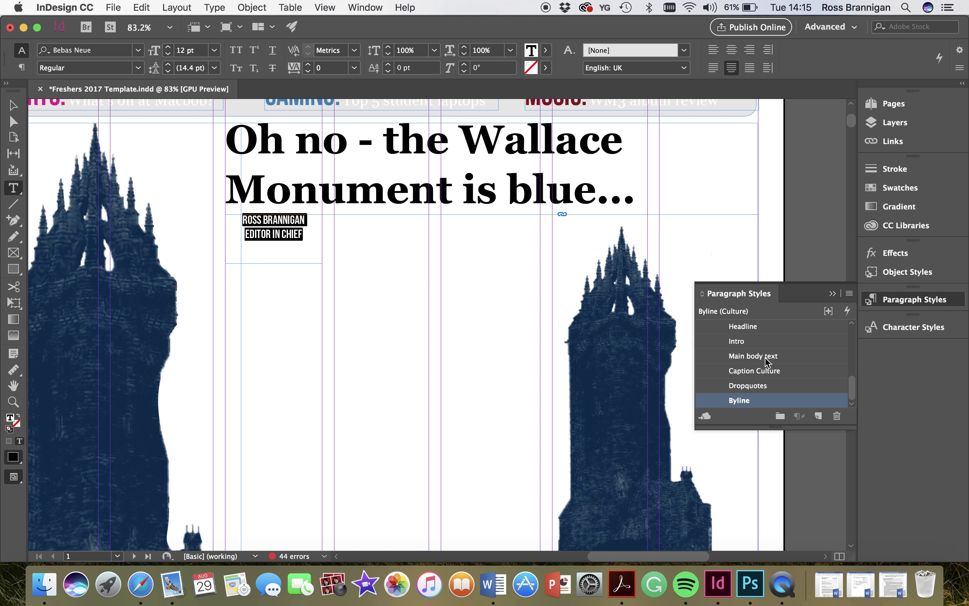
pyautogui.scroll(4, 768, 362)
pyautogui.scroll(-3, 752, 393)
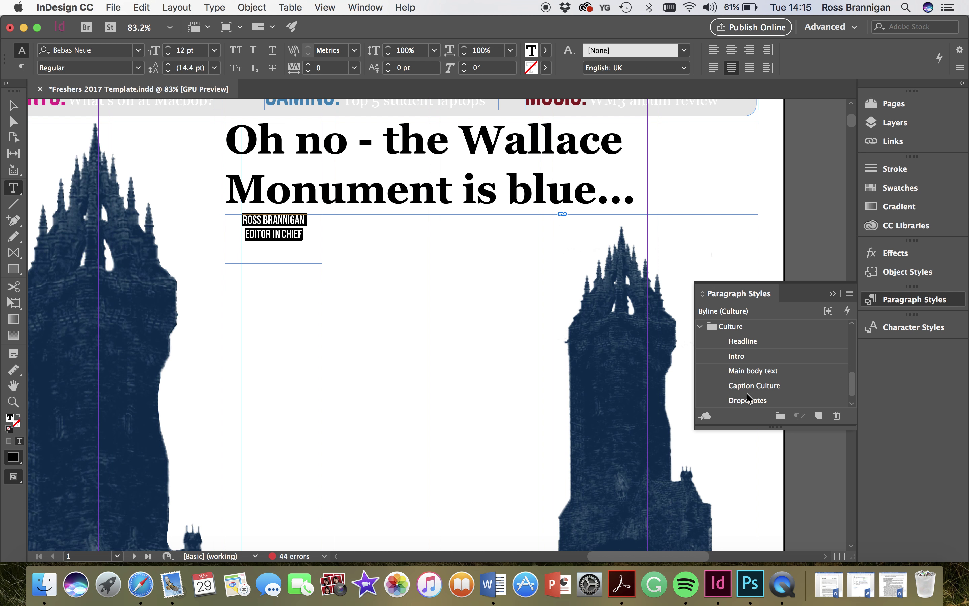
pyautogui.scroll(8, 750, 399)
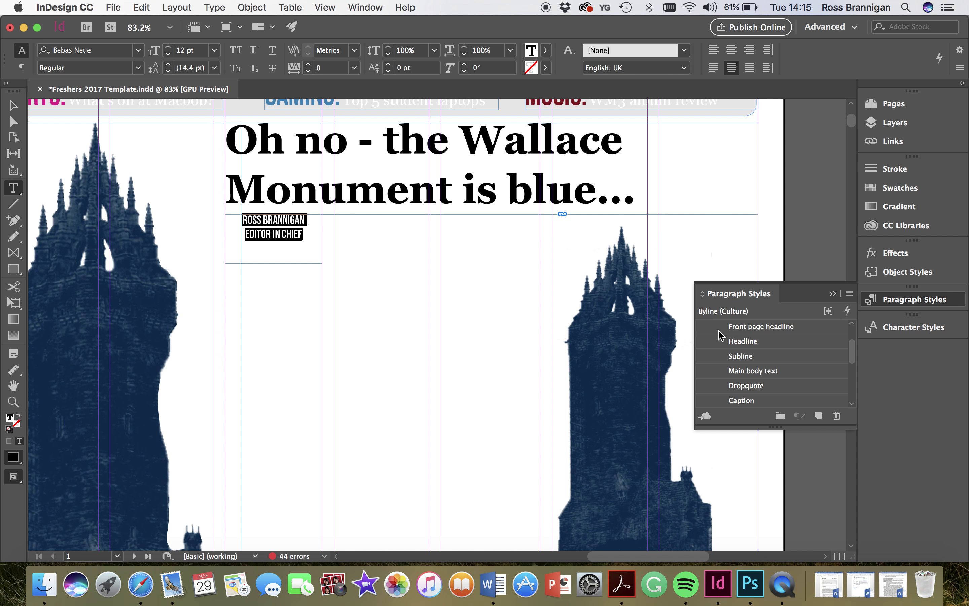
pyautogui.scroll(-1, 744, 402)
pyautogui.click(741, 401)
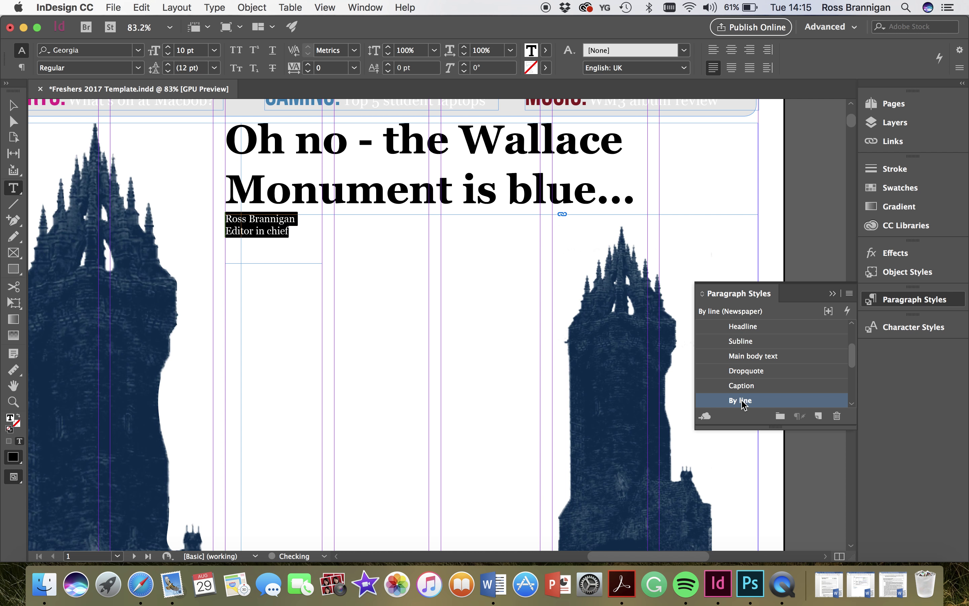
pyautogui.click(913, 300)
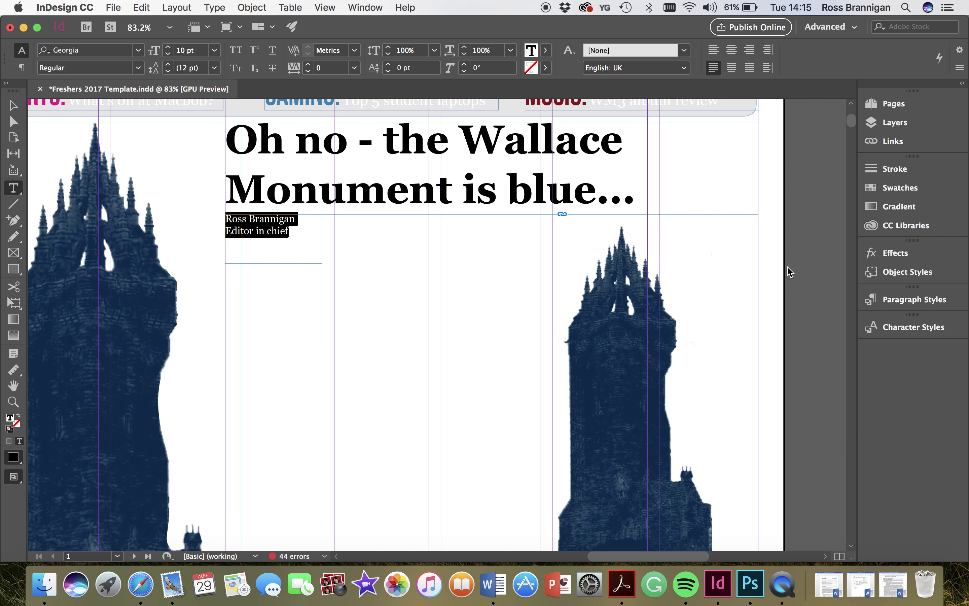
pyautogui.click(309, 227)
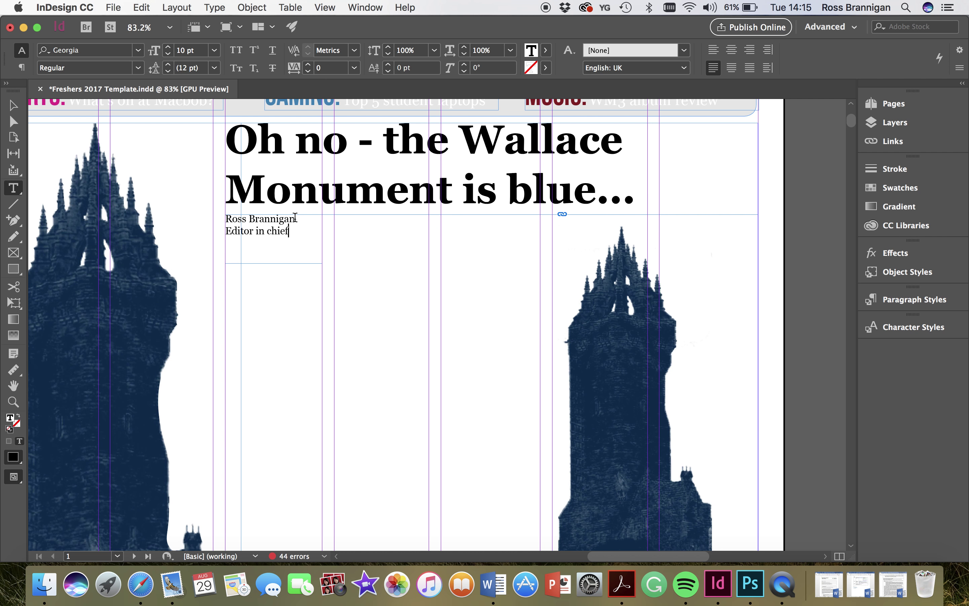
# - Make the author's name in the byline bold
pyautogui.moveTo(295, 218); pyautogui.dragTo(219, 220)
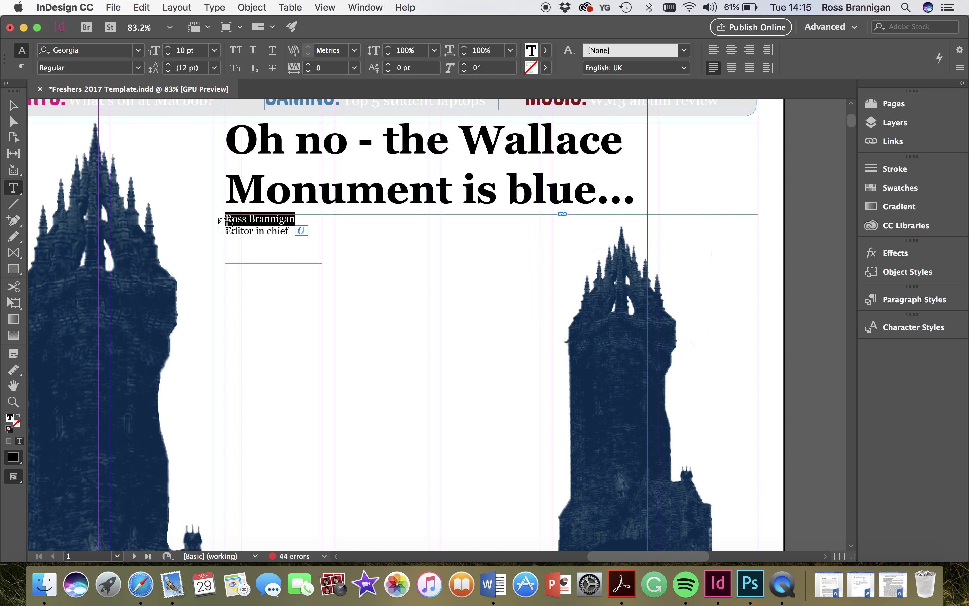
pyautogui.click(138, 67)
pyautogui.click(93, 110)
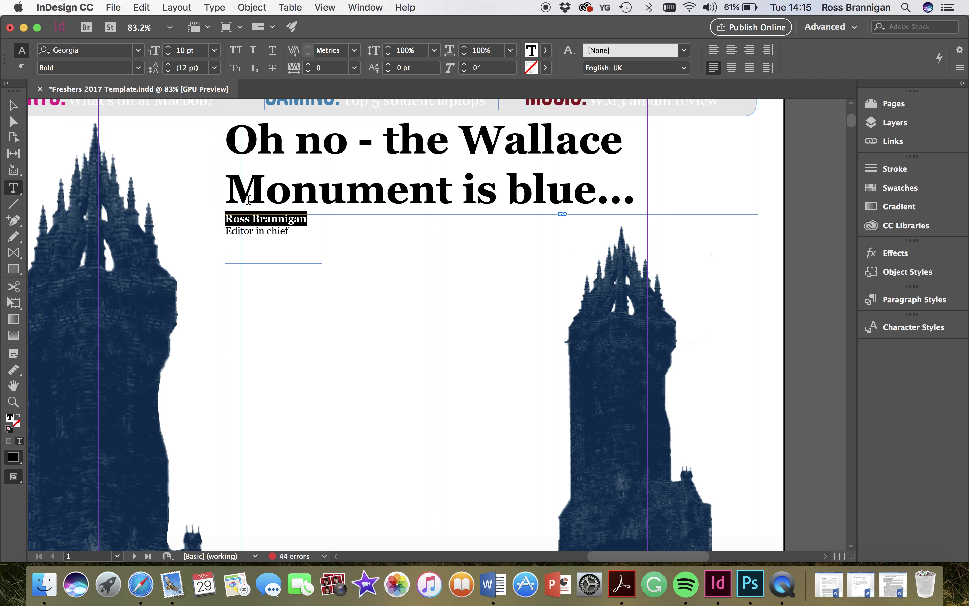
# - Colour the 'Editor in chief' line Brig Blue and trim the byline frame to fit
pyautogui.moveTo(291, 232); pyautogui.dragTo(226, 232)
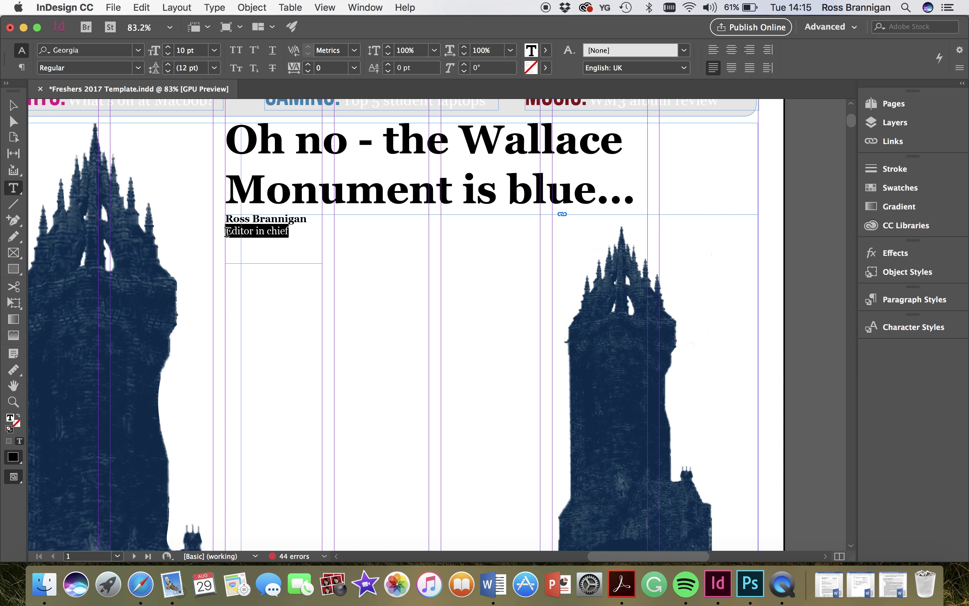
pyautogui.click(546, 50)
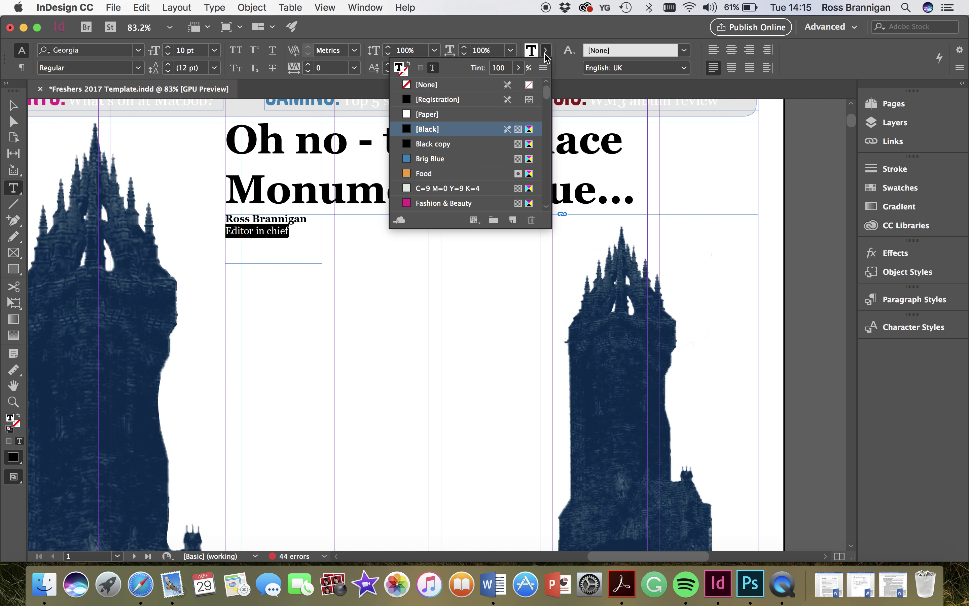
pyautogui.click(436, 160)
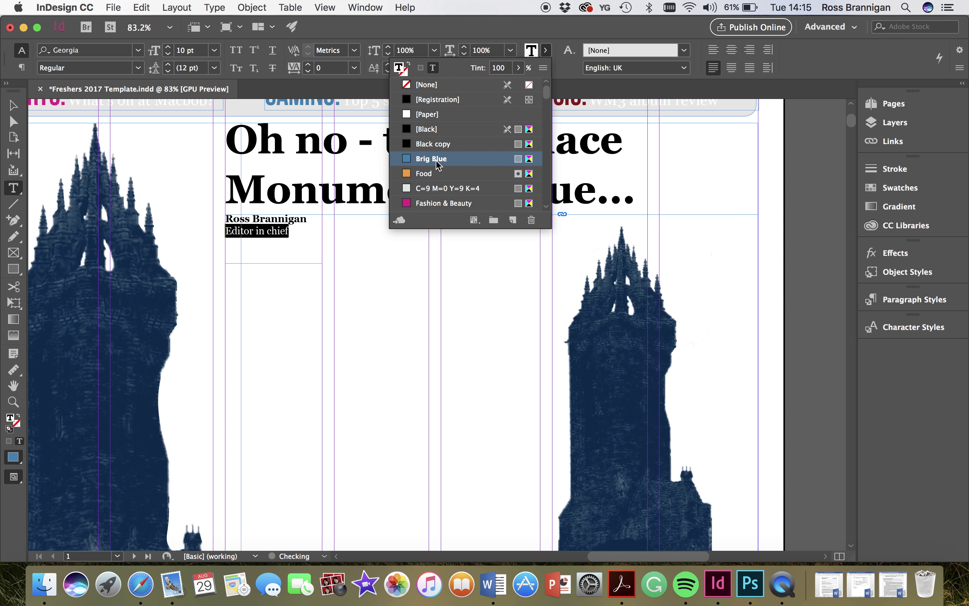
pyautogui.click(546, 50)
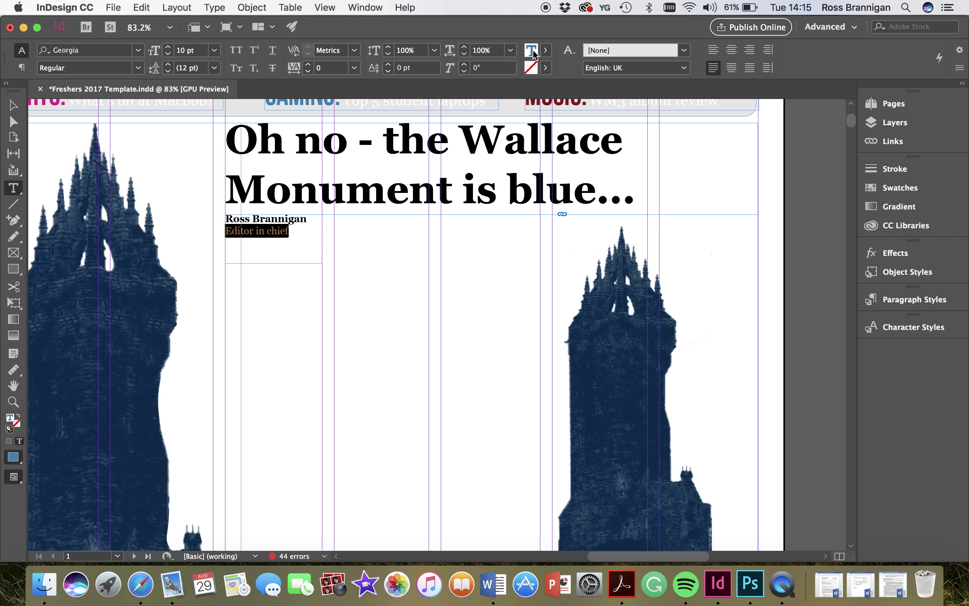
pyautogui.click(13, 105)
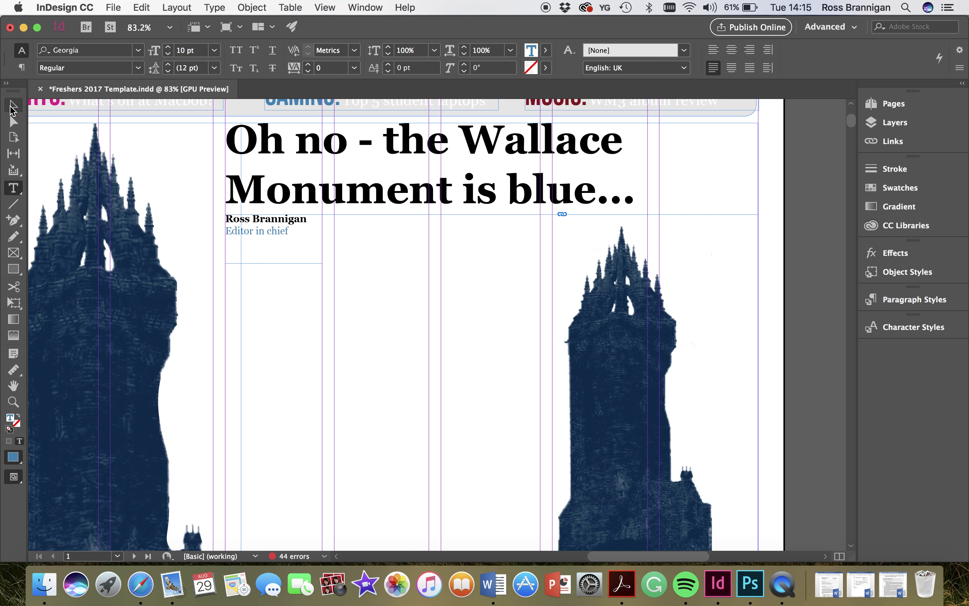
pyautogui.moveTo(275, 263); pyautogui.dragTo(273, 240)
# - Draw a test text frame beside the byline
pyautogui.click(284, 359)
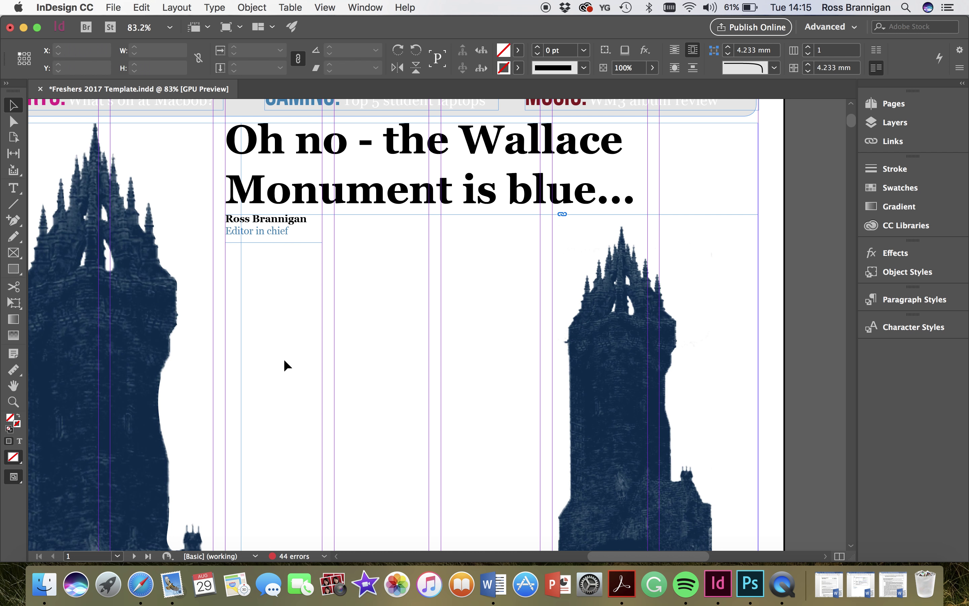
pyautogui.scroll(-2, 285, 359)
pyautogui.scroll(-2, 285, 360)
pyautogui.hscroll(-3, 285, 360)
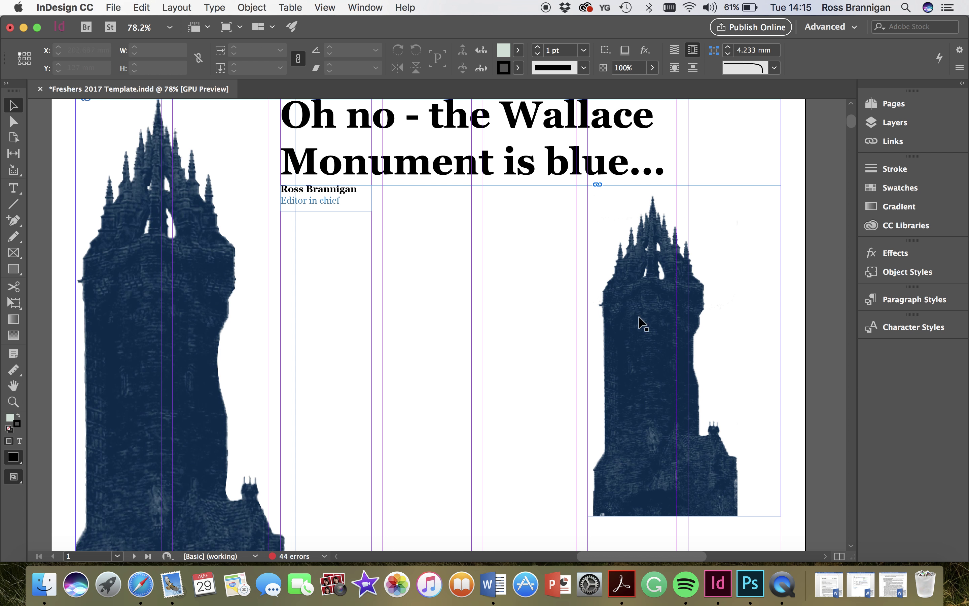
pyautogui.scroll(-2, 485, 327)
pyautogui.hscroll(1, 485, 326)
pyautogui.scroll(-3, 485, 327)
pyautogui.hscroll(2, 484, 327)
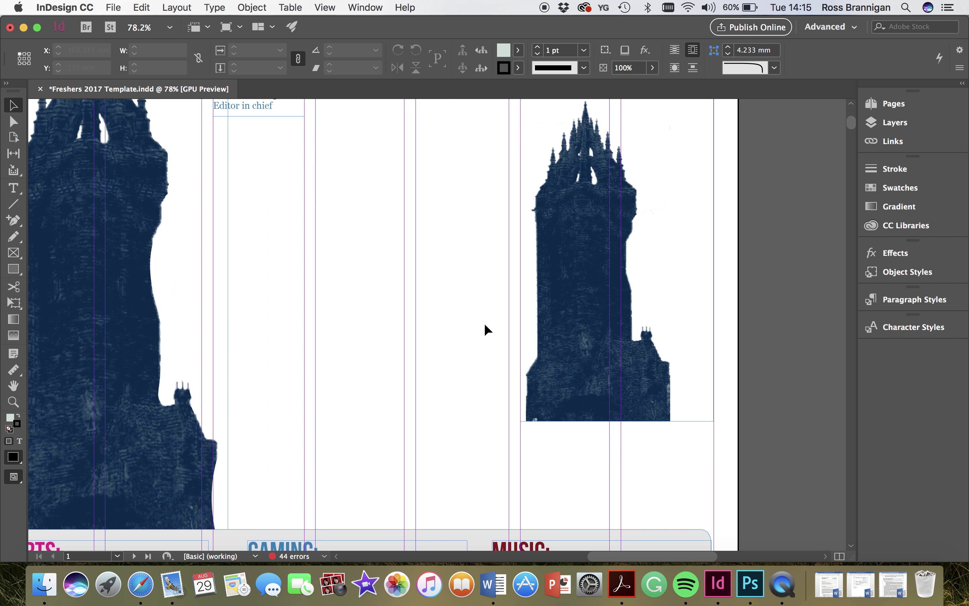
pyautogui.click(14, 188)
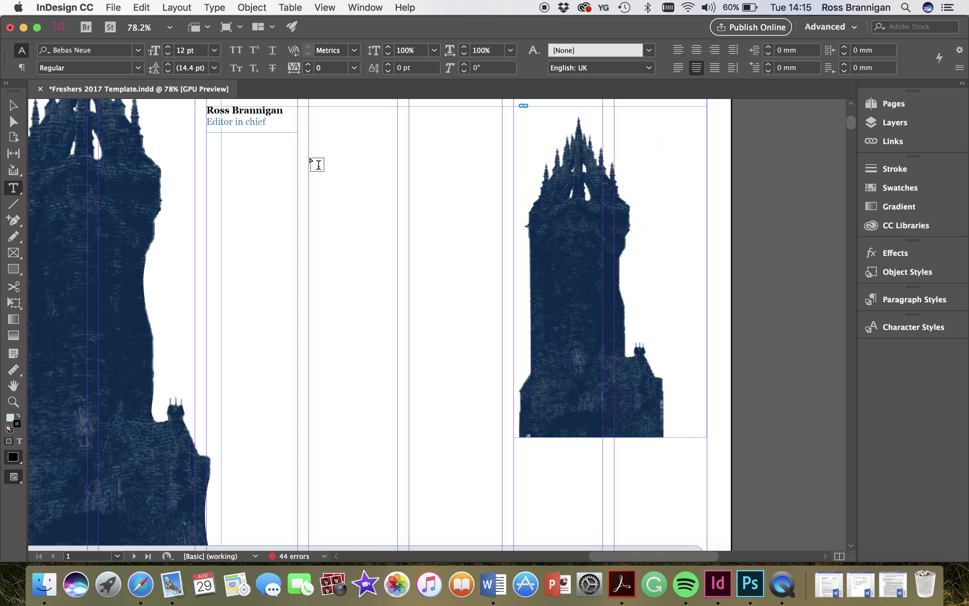
pyautogui.moveTo(398, 159); pyautogui.dragTo(310, 201)
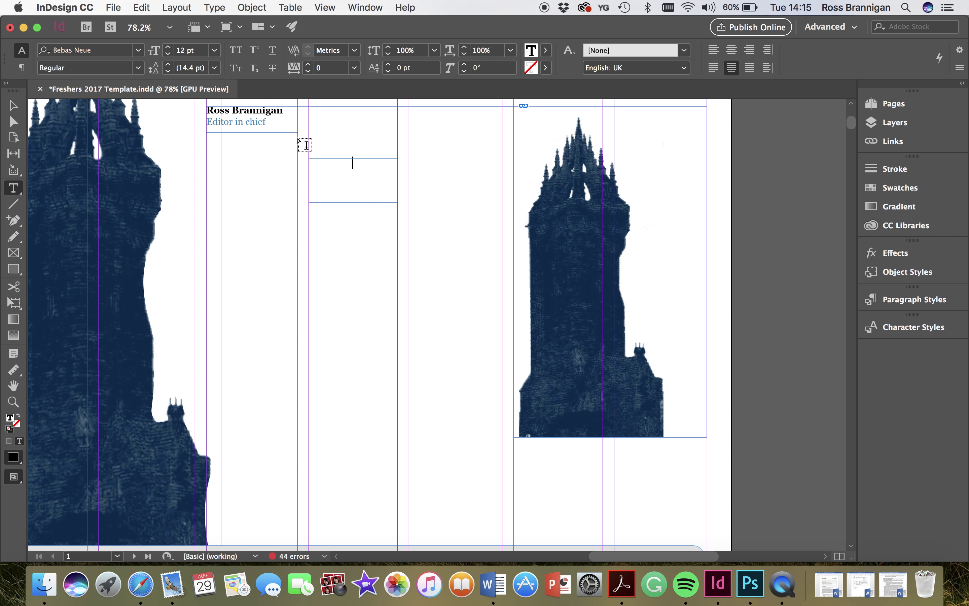
pyautogui.moveTo(298, 138); pyautogui.dragTo(398, 177)
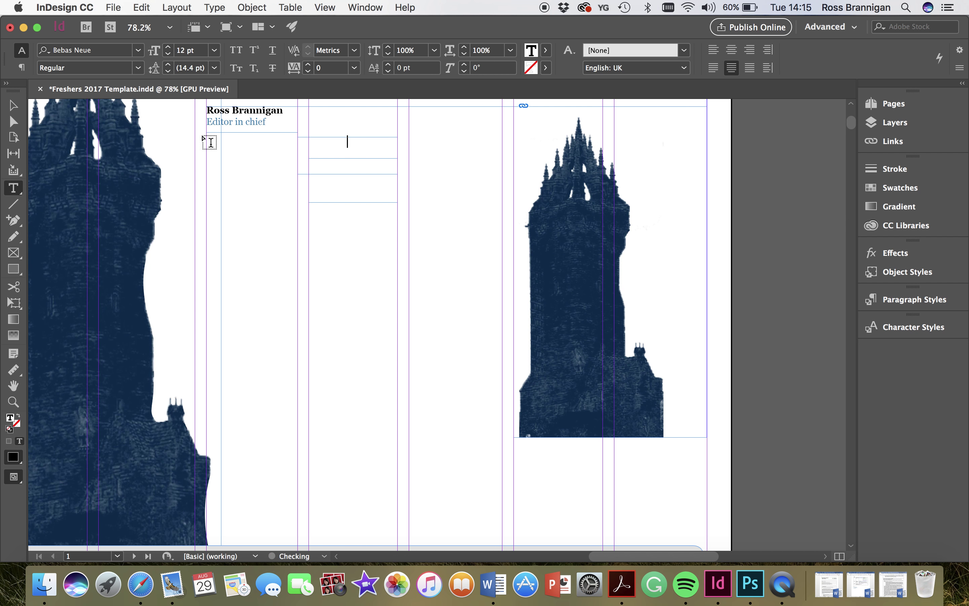
# - Delete the new empty text frame and the leftover empty frame
pyautogui.press('Escape')
pyautogui.press('Delete')
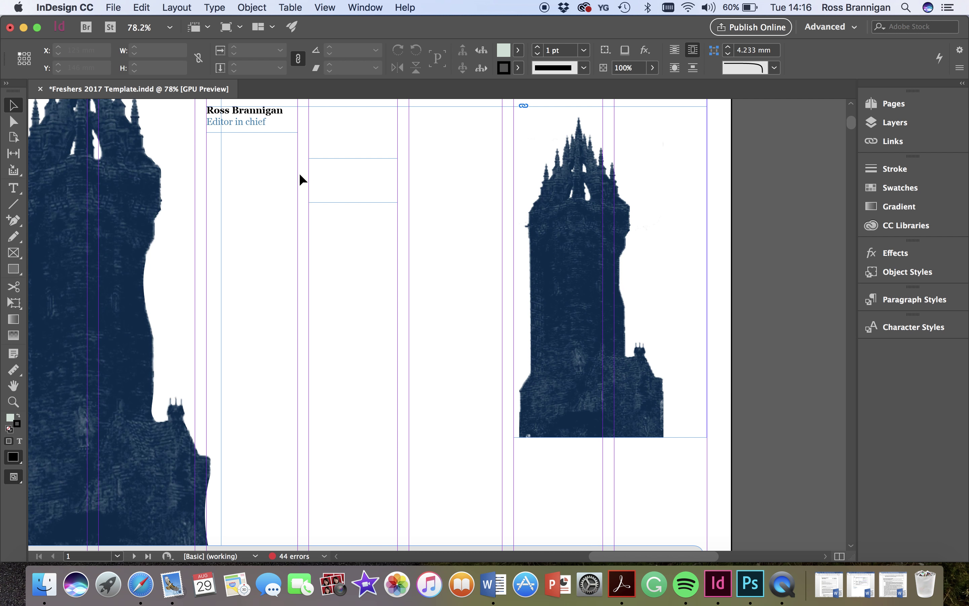
pyautogui.click(359, 166)
pyautogui.press('Delete')
pyautogui.click(13, 192)
# - Draw a 183.25 × 162.7 mm body-text frame under the headline and set No text wrap
pyautogui.scroll(2, 191, 151)
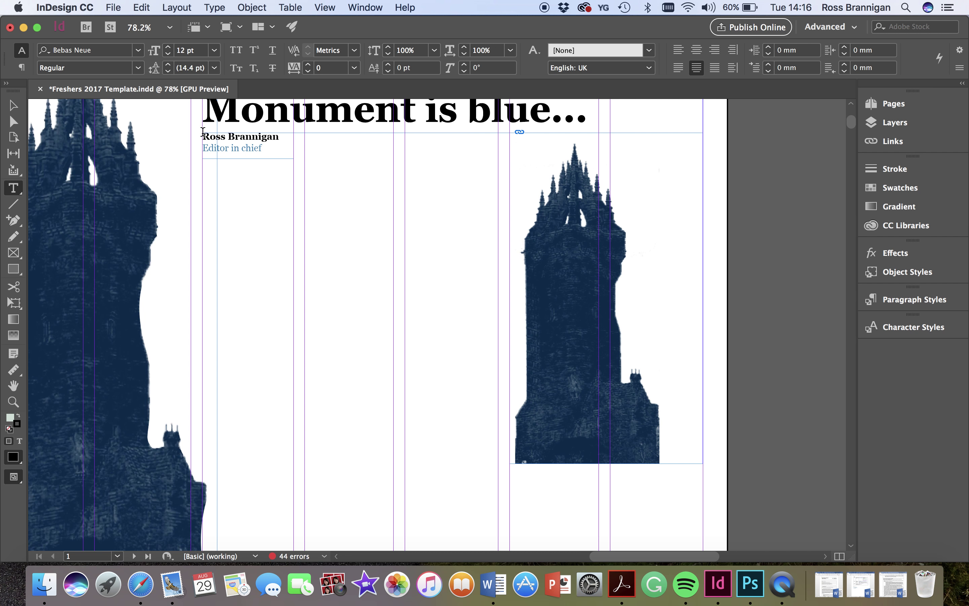
pyautogui.scroll(5, 207, 130)
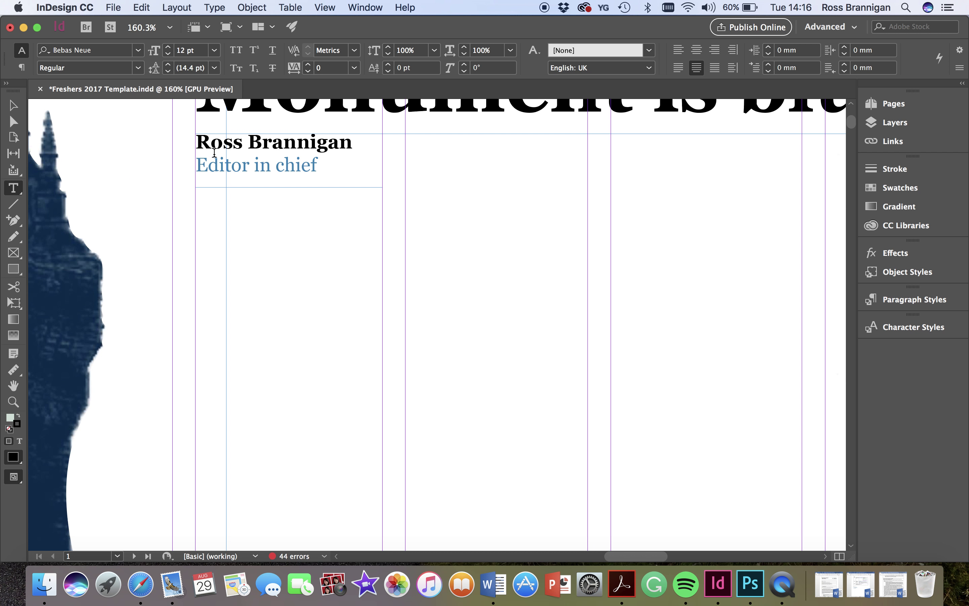
pyautogui.click(197, 135)
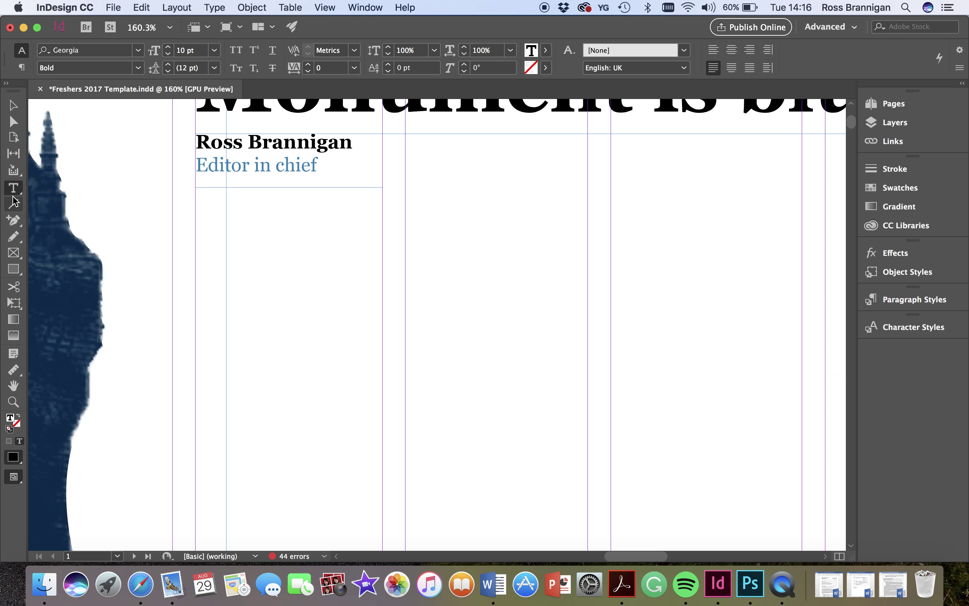
pyautogui.scroll(-5, 266, 225)
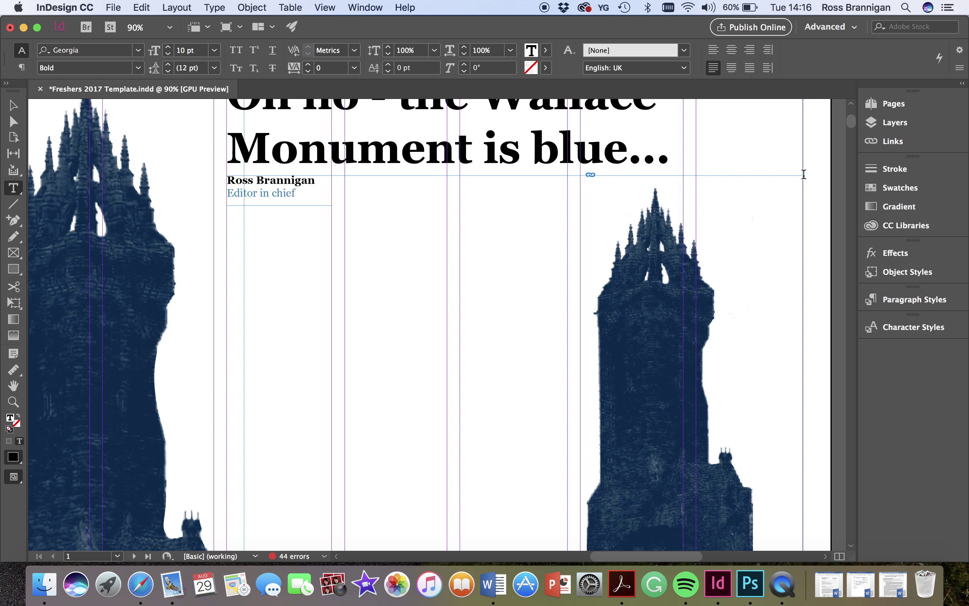
pyautogui.moveTo(804, 175); pyautogui.dragTo(244, 441)
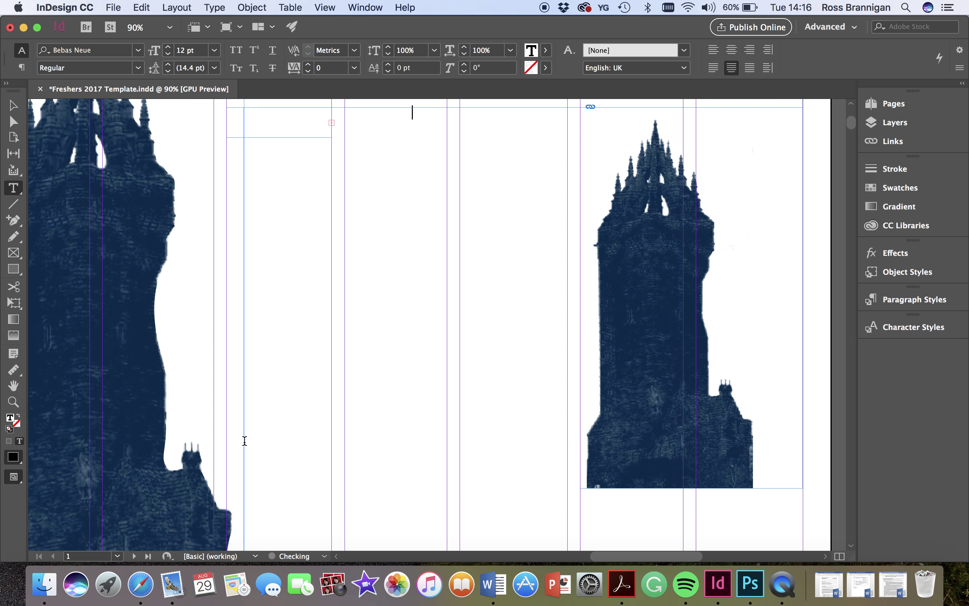
pyautogui.scroll(5, 392, 280)
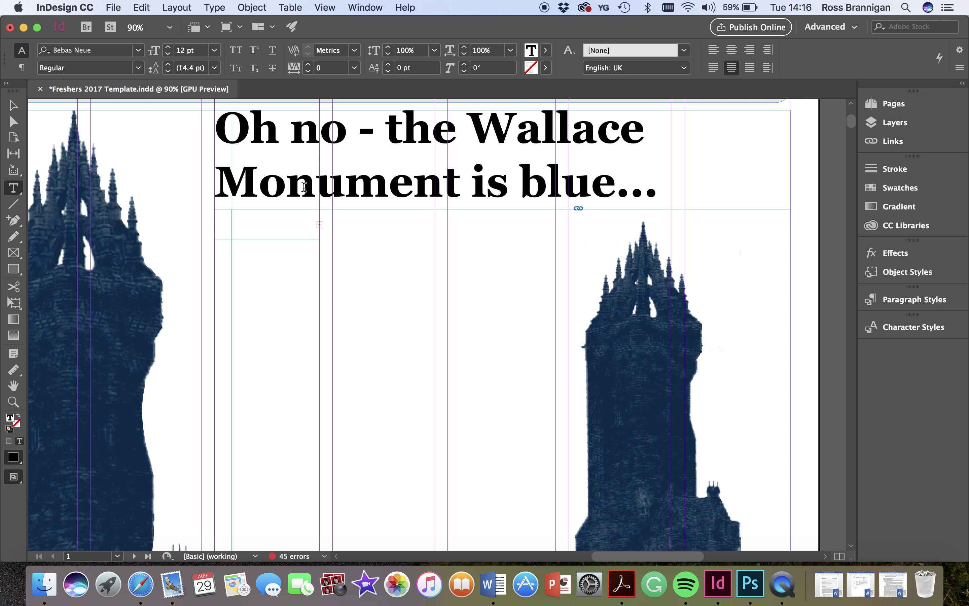
pyautogui.click(13, 106)
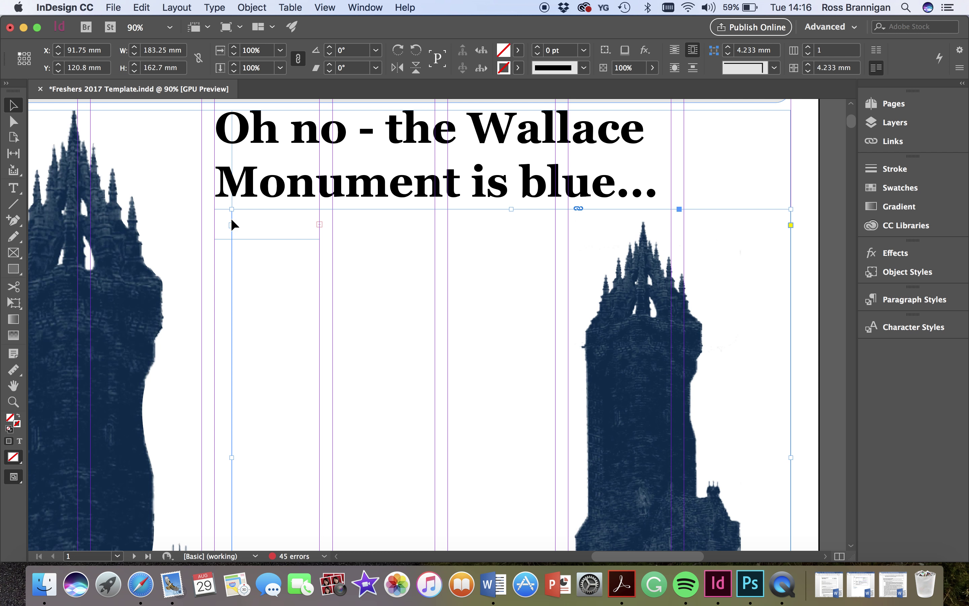
pyautogui.click(677, 50)
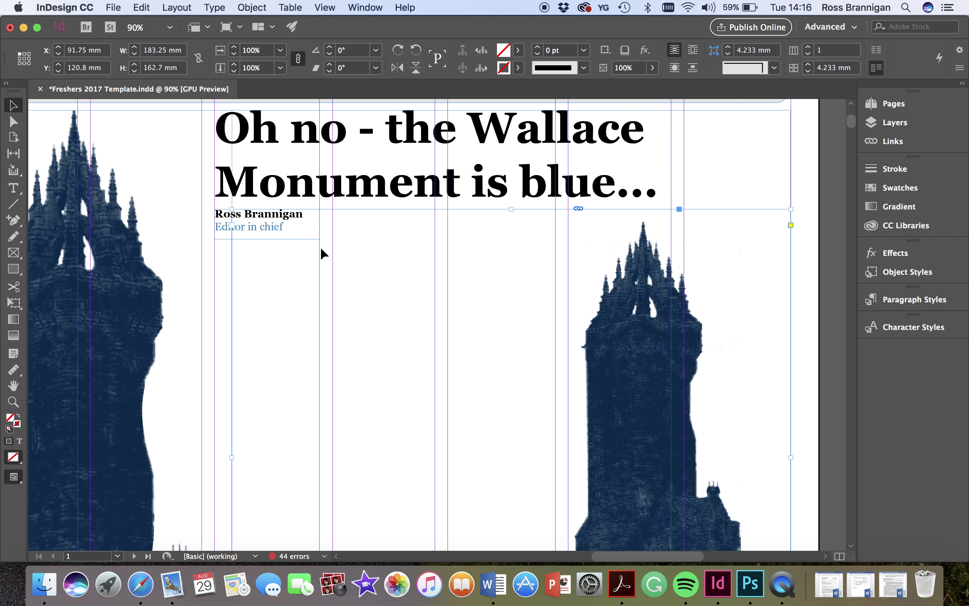
pyautogui.scroll(-2, 253, 326)
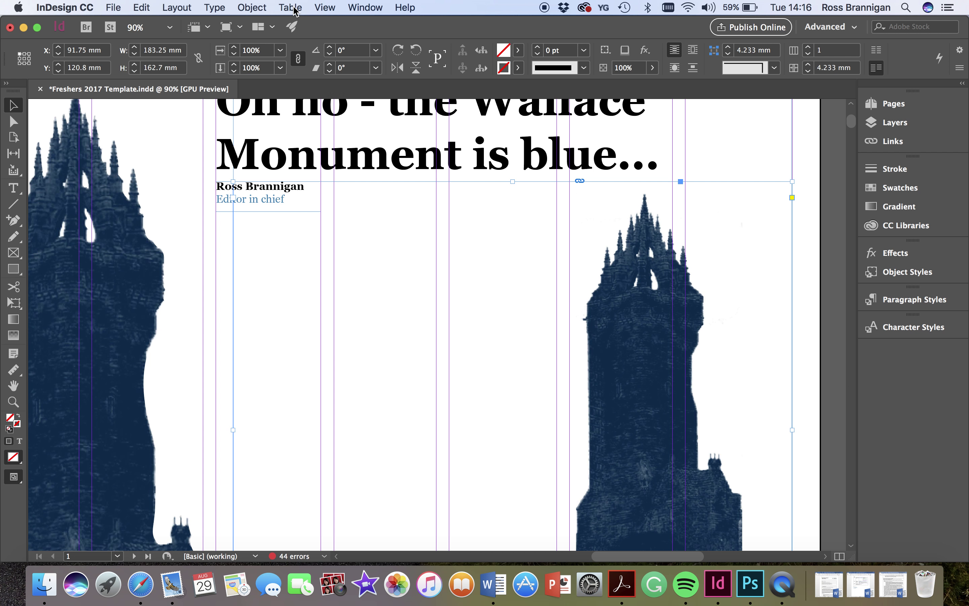
# - Fill the body frame with placeholder text and restore its top edge position
pyautogui.click(252, 7)
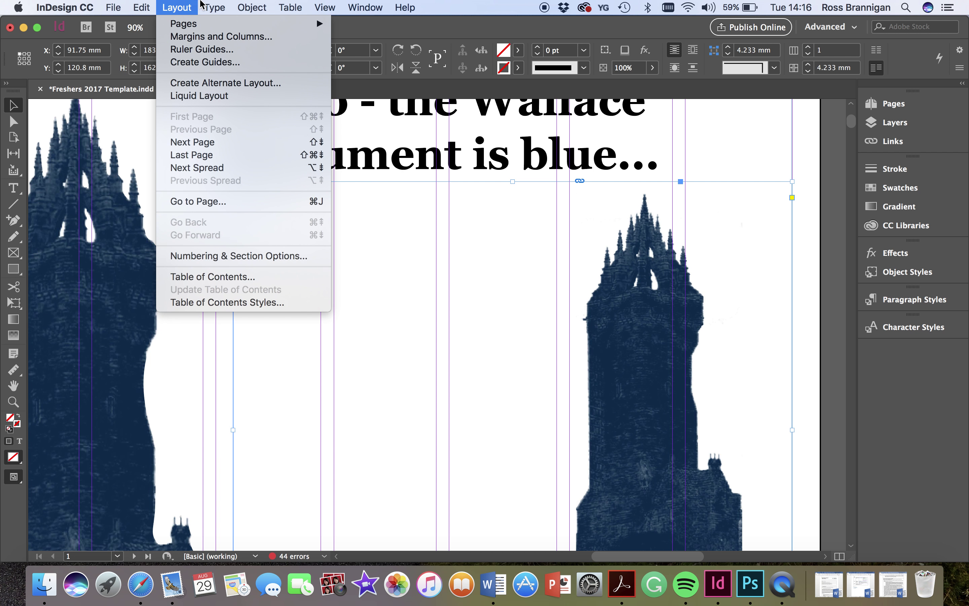
pyautogui.click(246, 403)
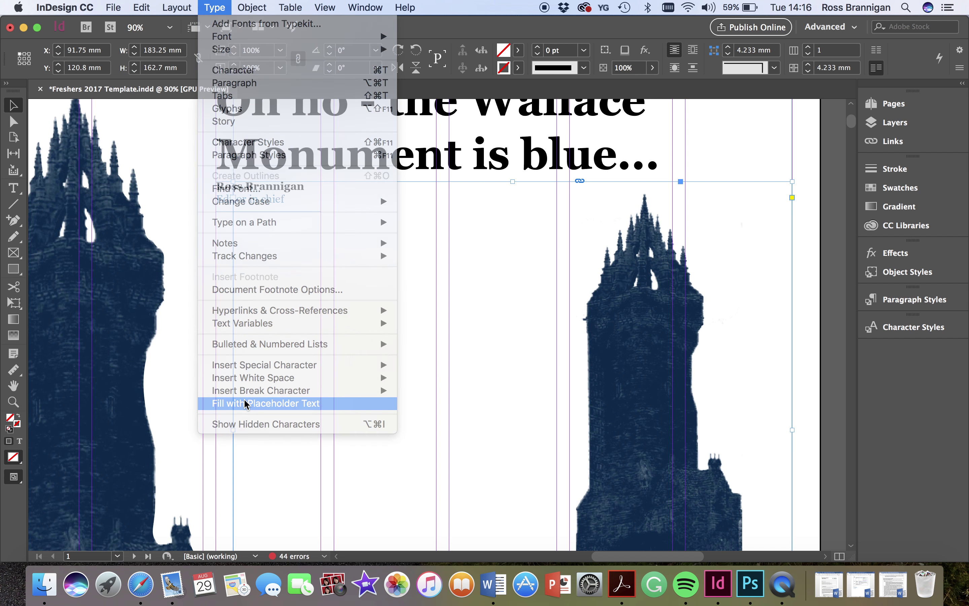
pyautogui.scroll(-10, 493, 364)
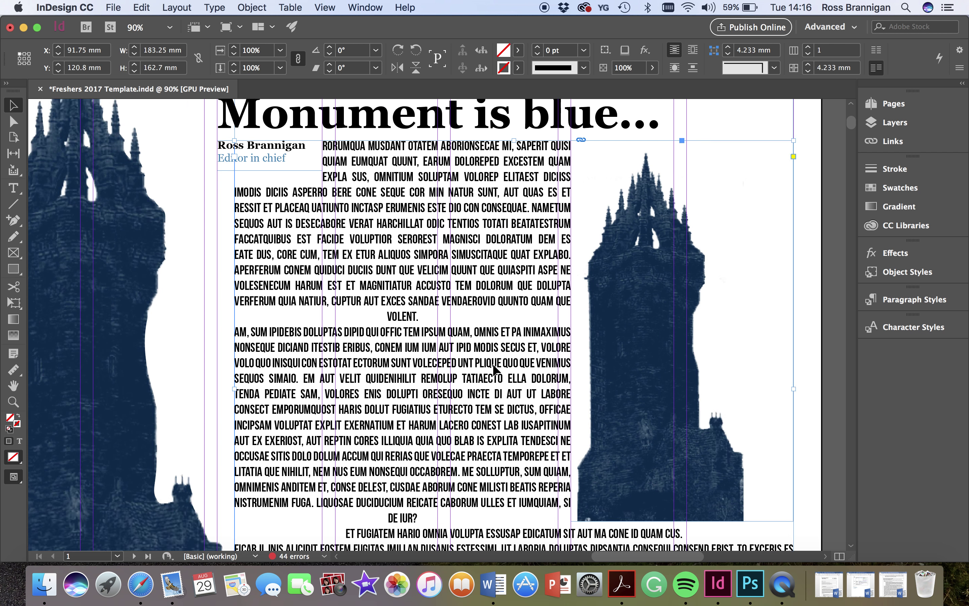
pyautogui.scroll(5, 495, 367)
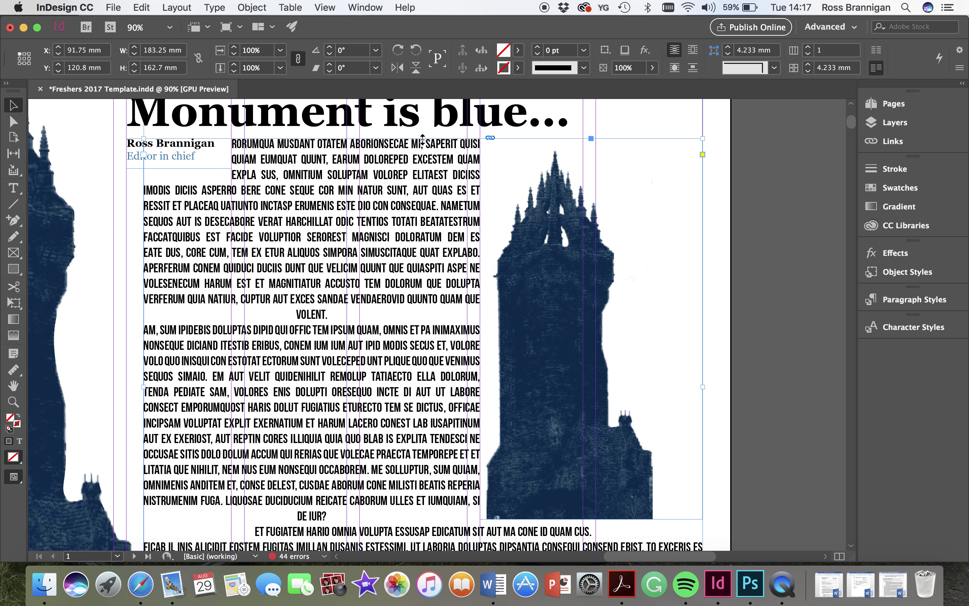
pyautogui.moveTo(423, 138); pyautogui.dragTo(423, 143)
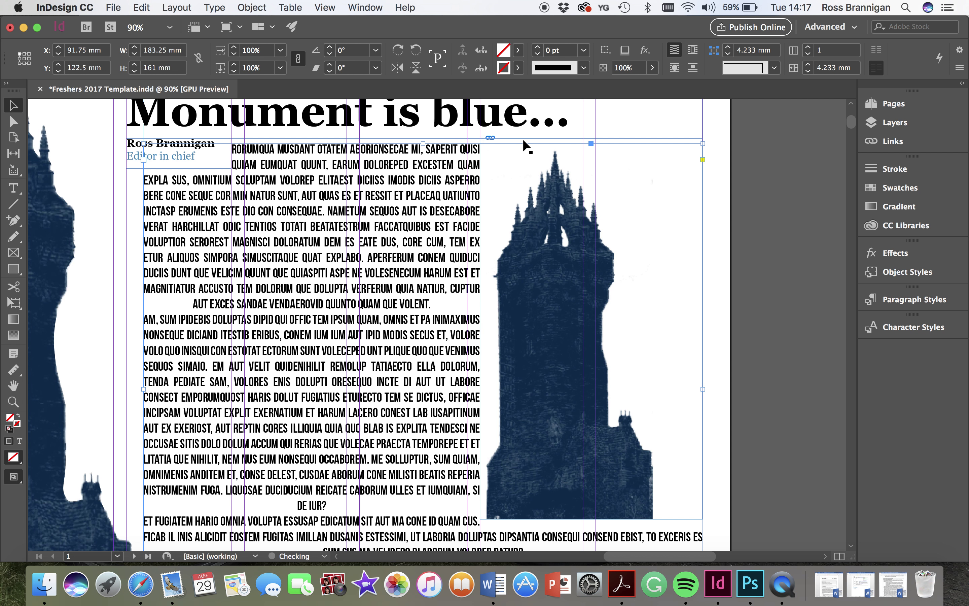
pyautogui.click(522, 138)
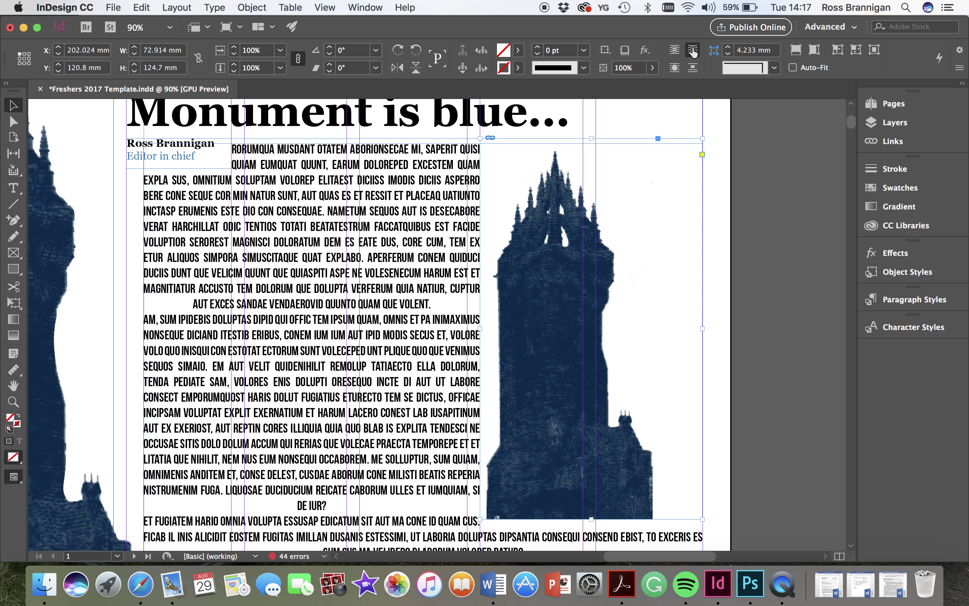
pyautogui.click(422, 148)
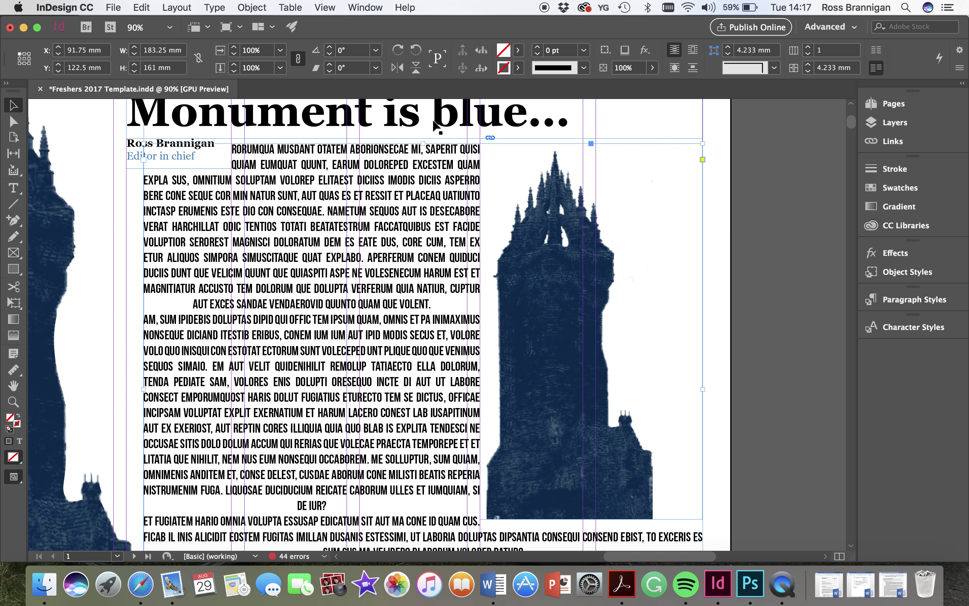
pyautogui.moveTo(423, 141); pyautogui.dragTo(423, 137)
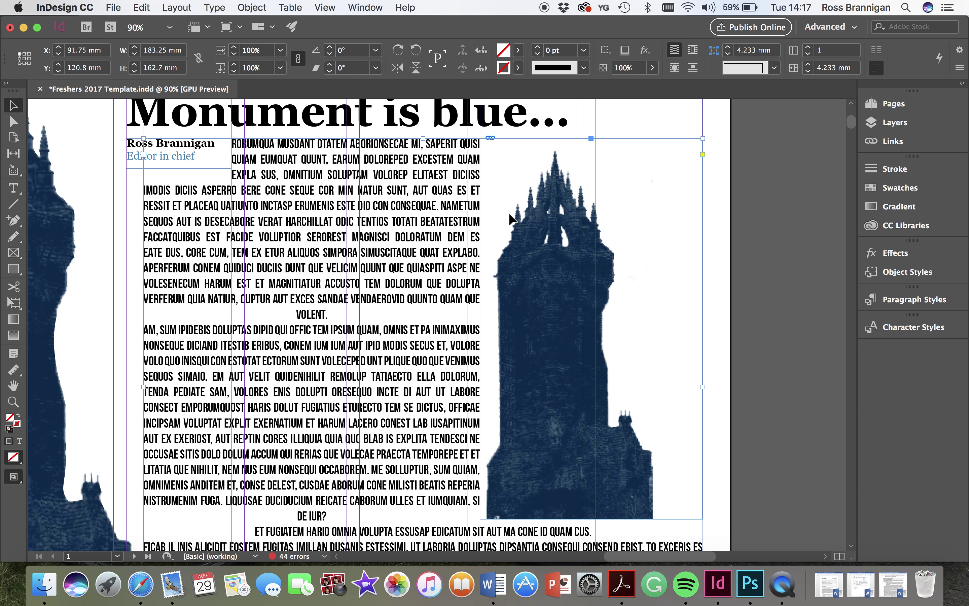
# - Wrap text around the left tower's object shape and widen the body frame leftward to 188.79 mm
pyautogui.scroll(-3, 304, 240)
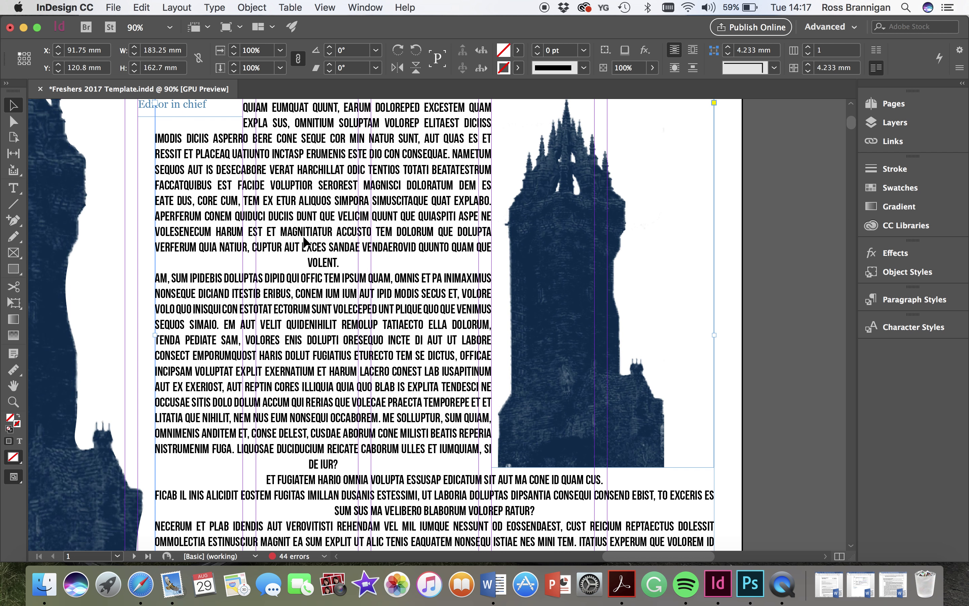
pyautogui.scroll(5, 305, 240)
pyautogui.hscroll(-5, 304, 240)
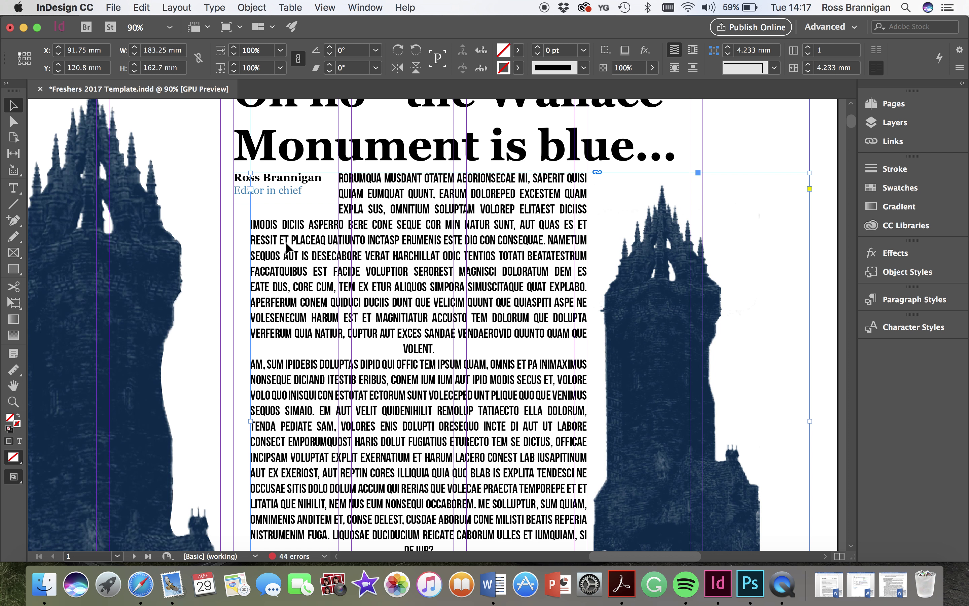
pyautogui.click(196, 341)
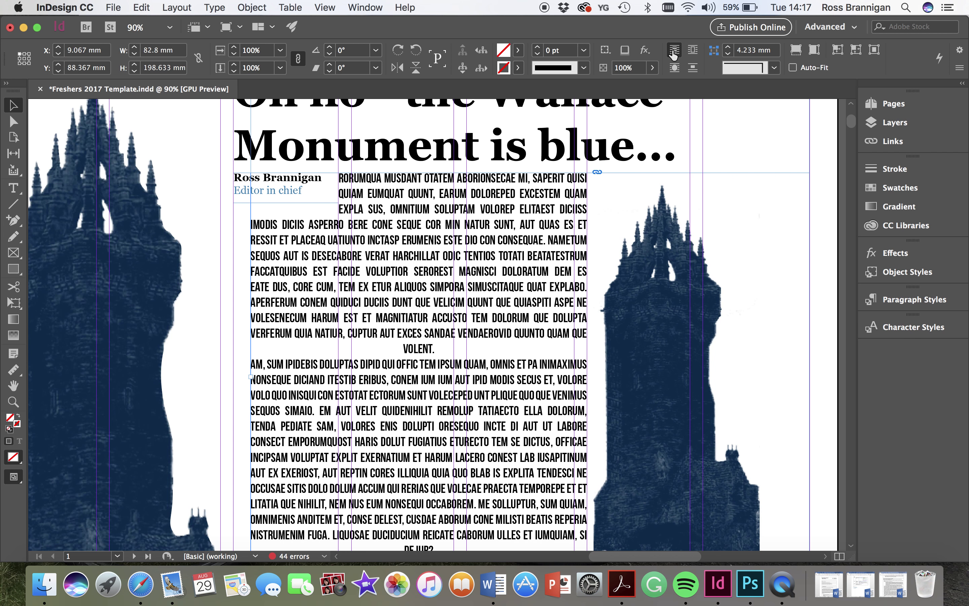
pyautogui.click(688, 55)
pyautogui.click(139, 324)
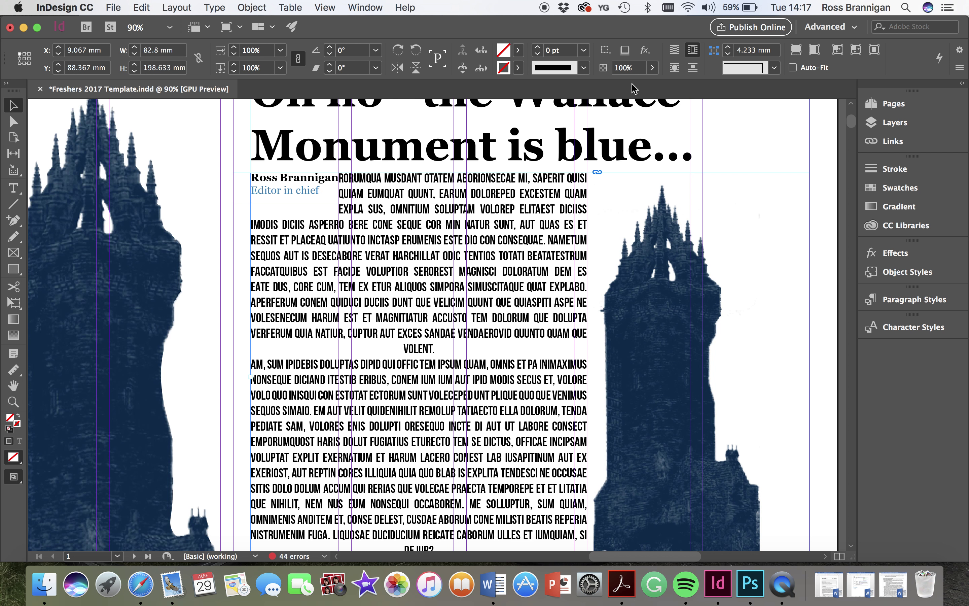
pyautogui.click(676, 68)
pyautogui.click(287, 342)
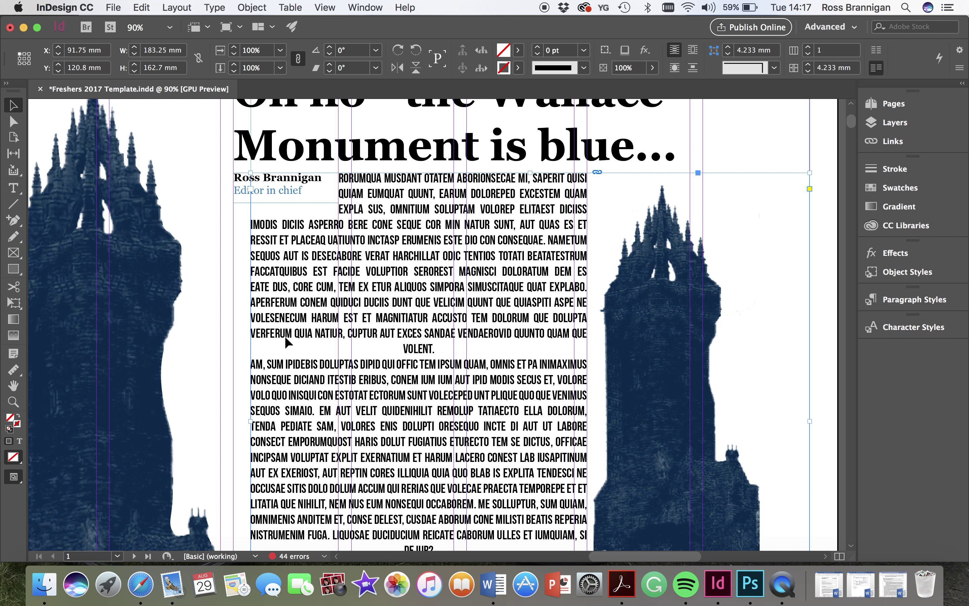
pyautogui.moveTo(250, 423); pyautogui.dragTo(236, 422)
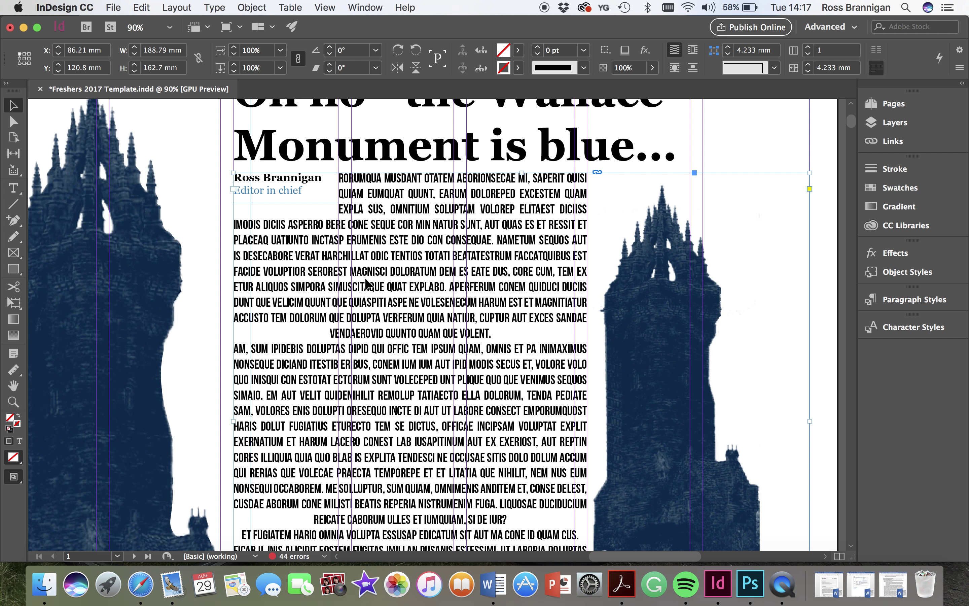
# - Raise the body text frame's column count from 1 to 5
pyautogui.hscroll(-5, 321, 300)
pyautogui.scroll(1, 320, 301)
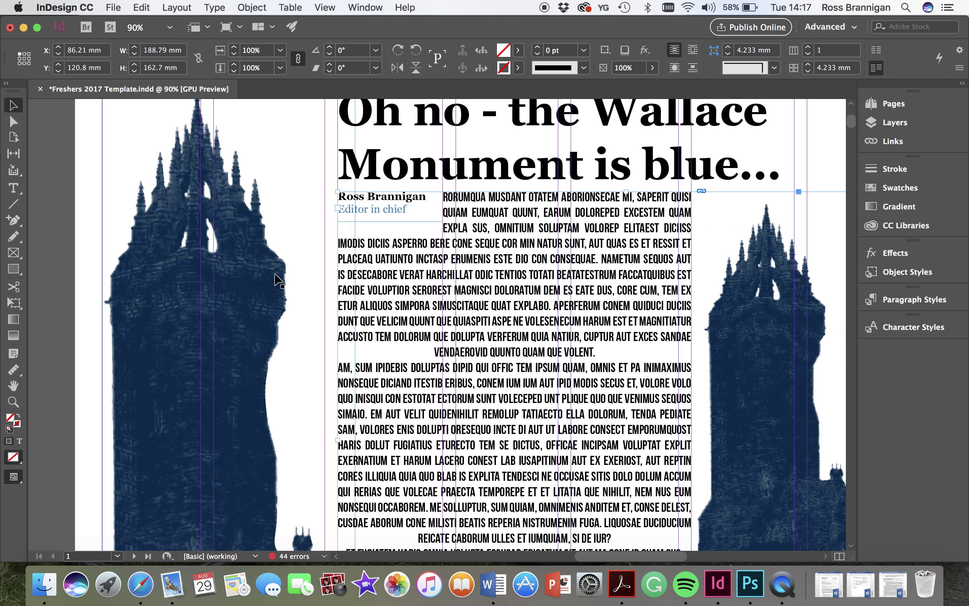
pyautogui.scroll(-10, 639, 341)
pyautogui.hscroll(7, 638, 340)
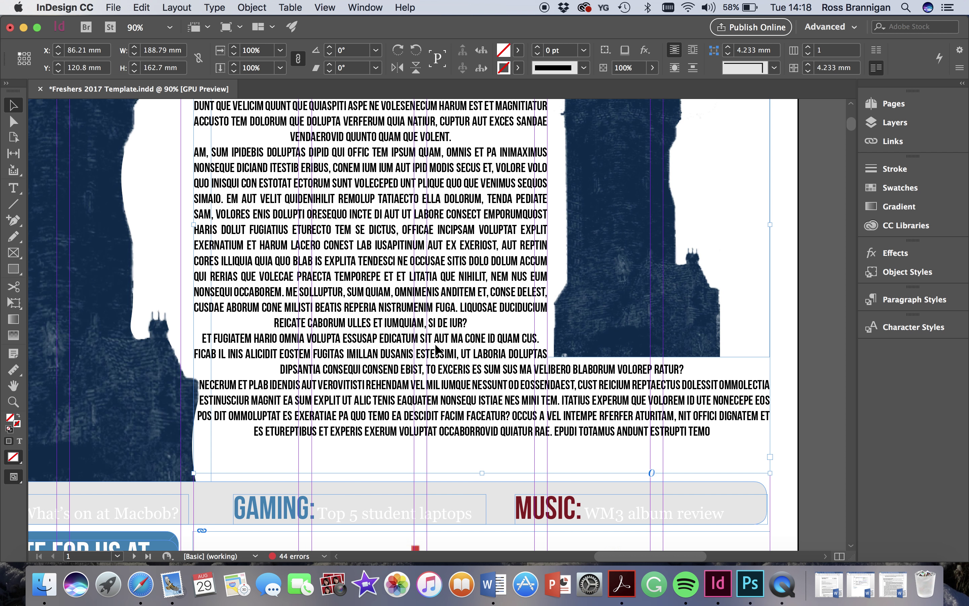
pyautogui.scroll(1, 278, 223)
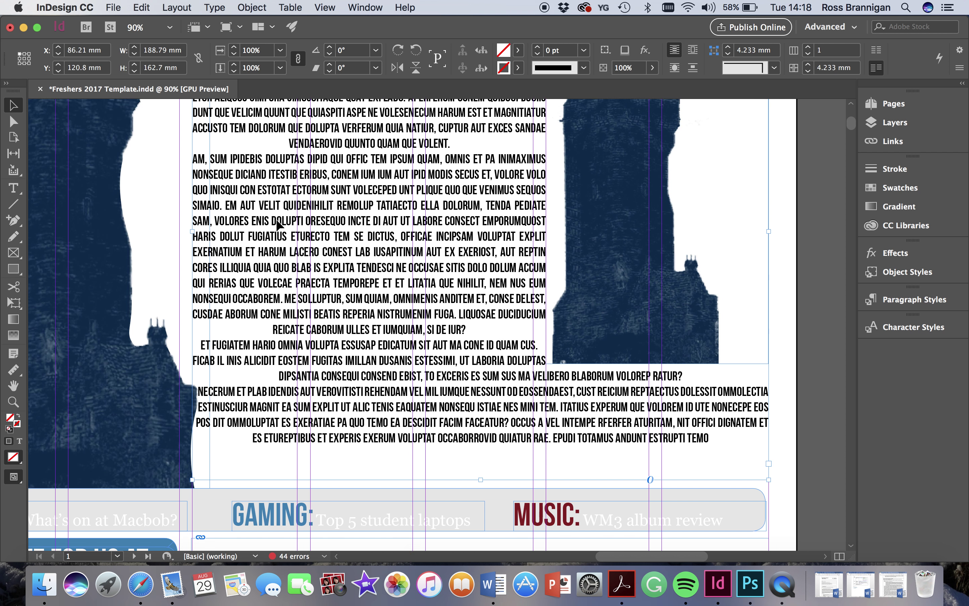
pyautogui.scroll(10, 277, 223)
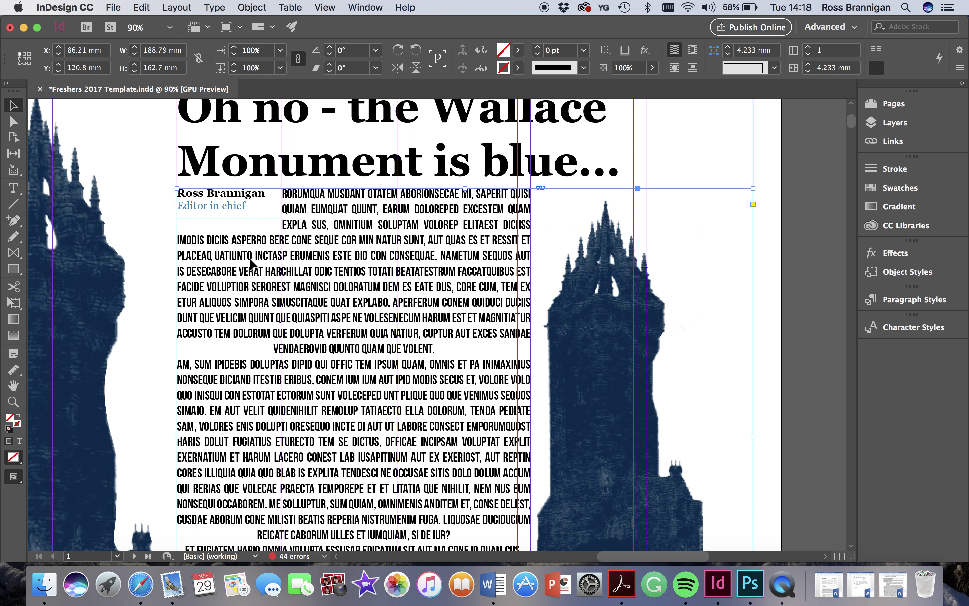
pyautogui.click(809, 47)
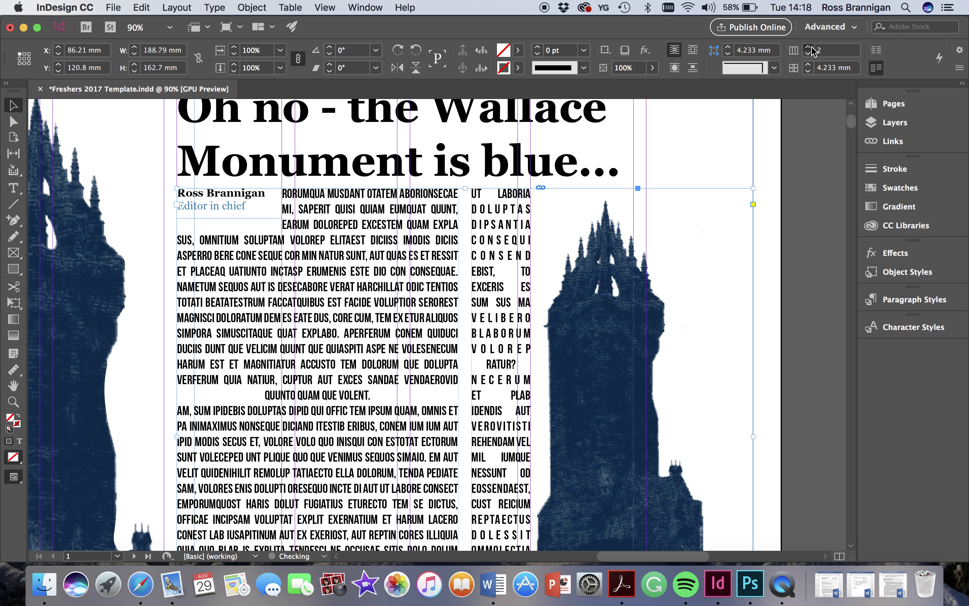
pyautogui.click(809, 47)
pyautogui.click(809, 47)
pyautogui.click(809, 47)
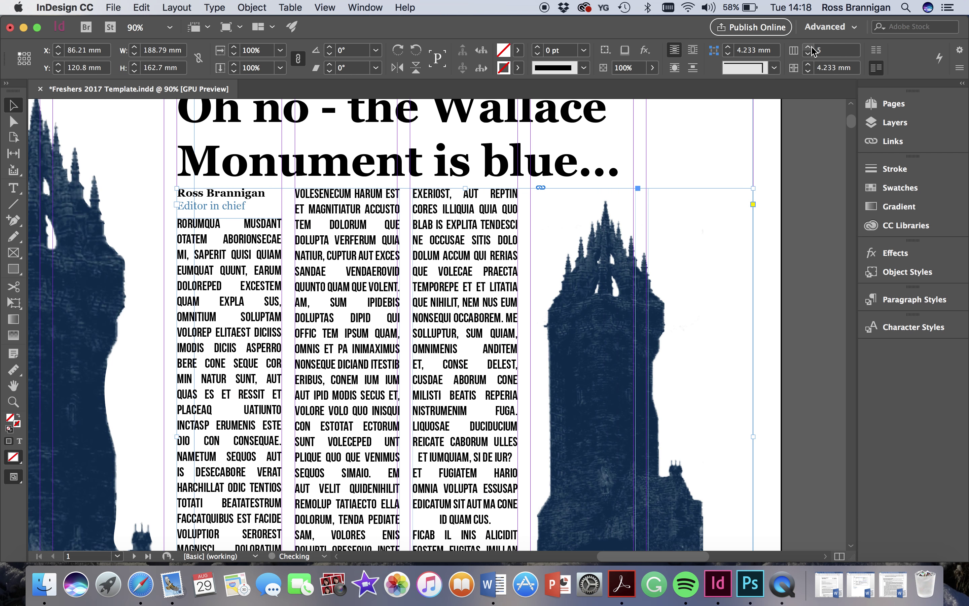
pyautogui.scroll(-2, 442, 298)
pyautogui.scroll(2, 442, 298)
pyautogui.hscroll(-2, 442, 298)
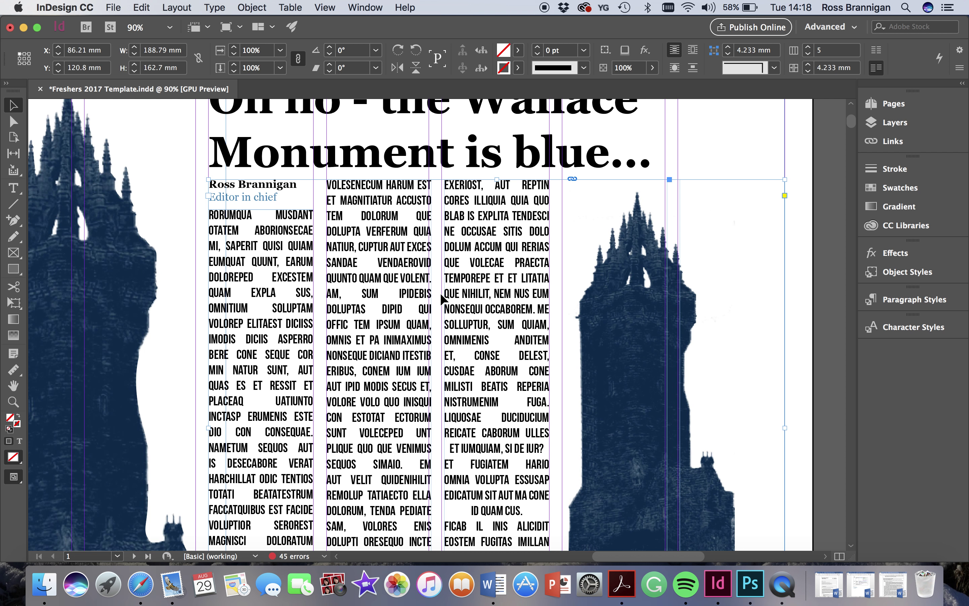
# - Select all the body text and apply the Newspaper Main body text paragraph style
pyautogui.doubleClick(305, 246)
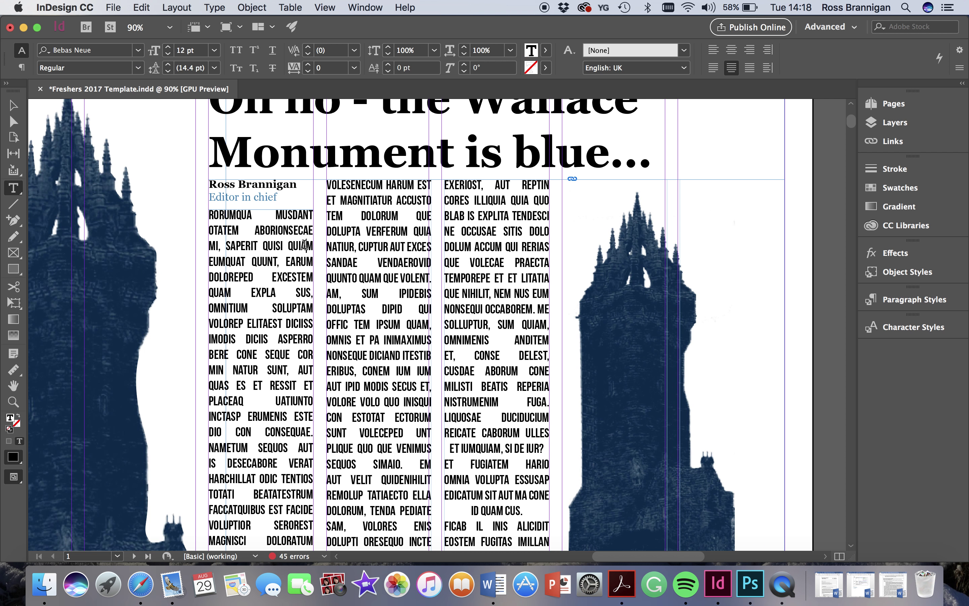
pyautogui.moveTo(210, 215); pyautogui.dragTo(638, 519)
pyautogui.moveTo(816, 455); pyautogui.dragTo(791, 433)
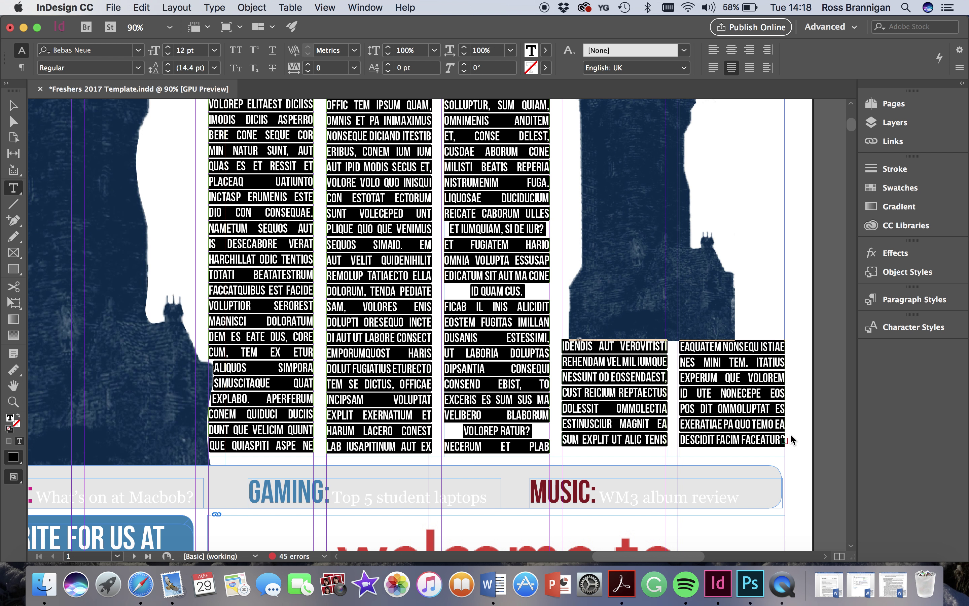
pyautogui.click(901, 298)
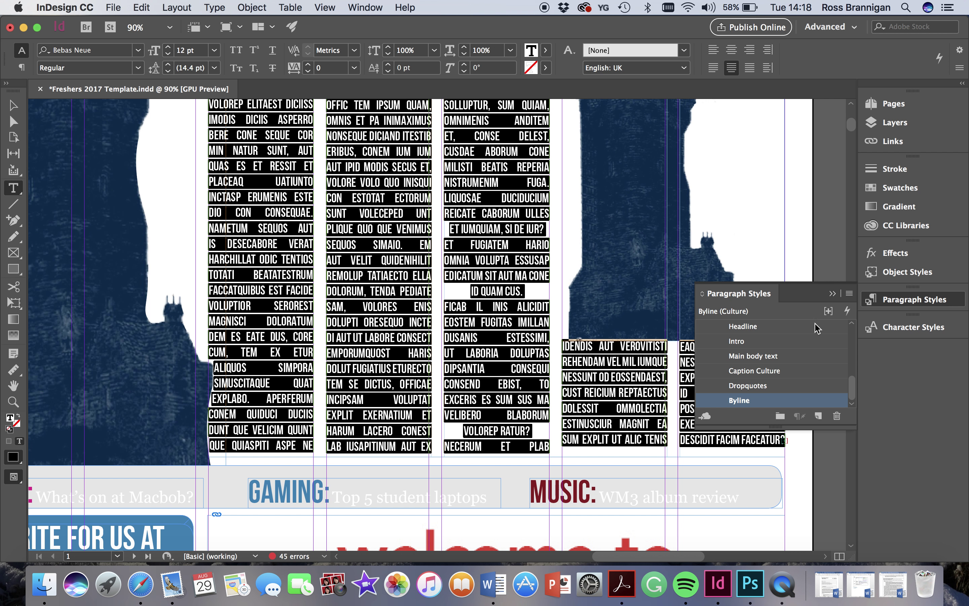
pyautogui.scroll(5, 815, 327)
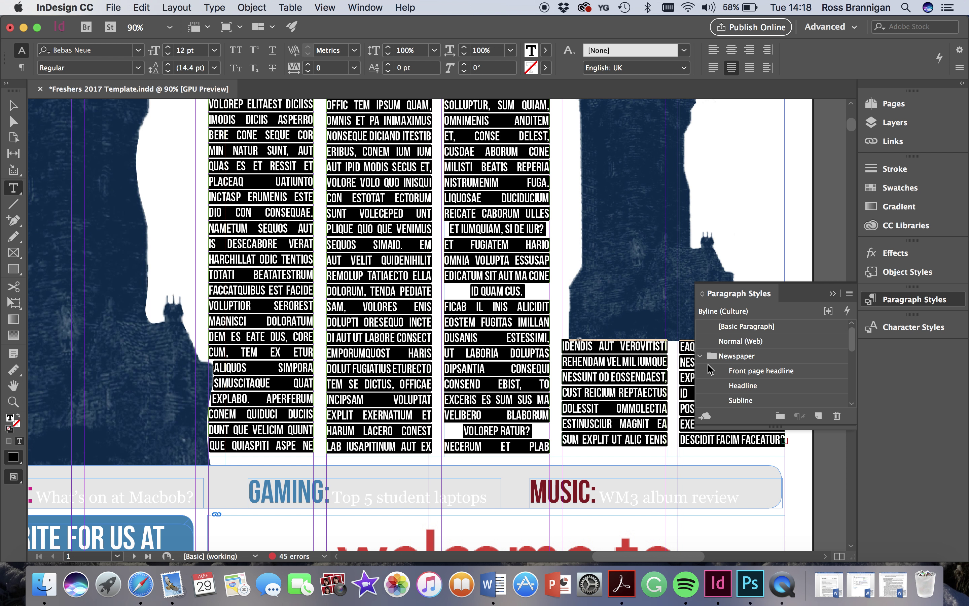
pyautogui.scroll(-1, 708, 366)
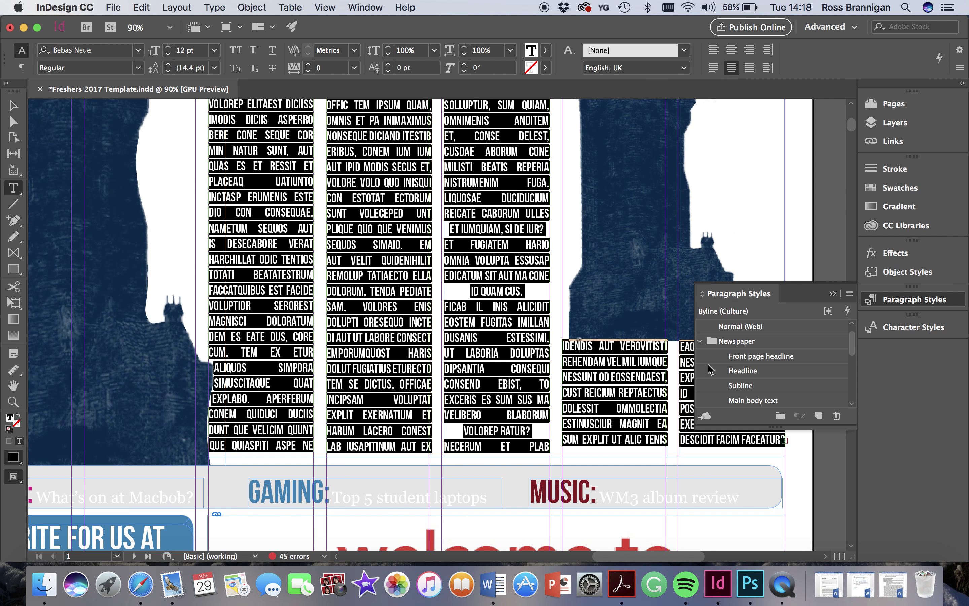
pyautogui.click(747, 400)
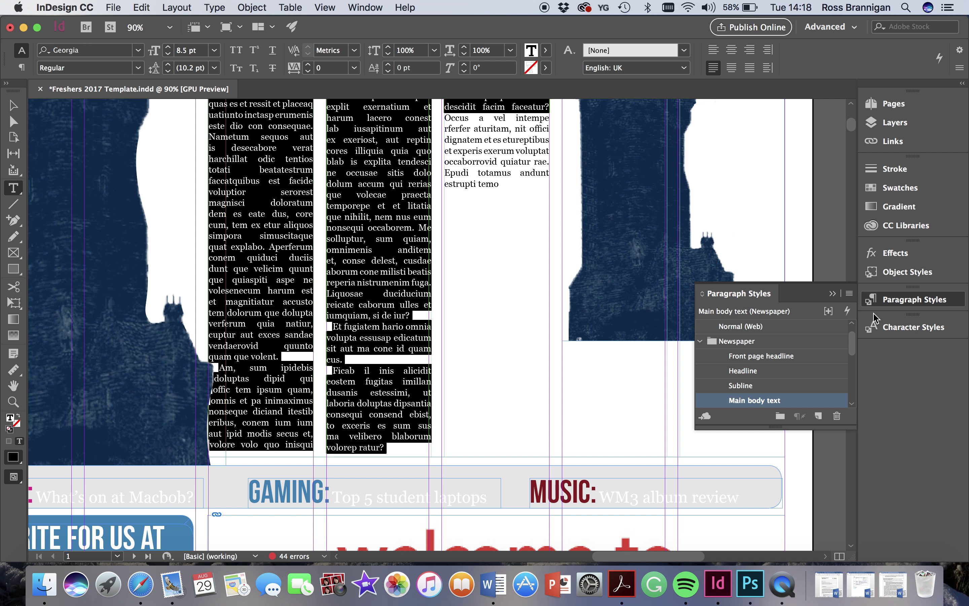
pyautogui.click(889, 299)
# - Fill the remaining empty frames with placeholder text
pyautogui.scroll(5, 449, 242)
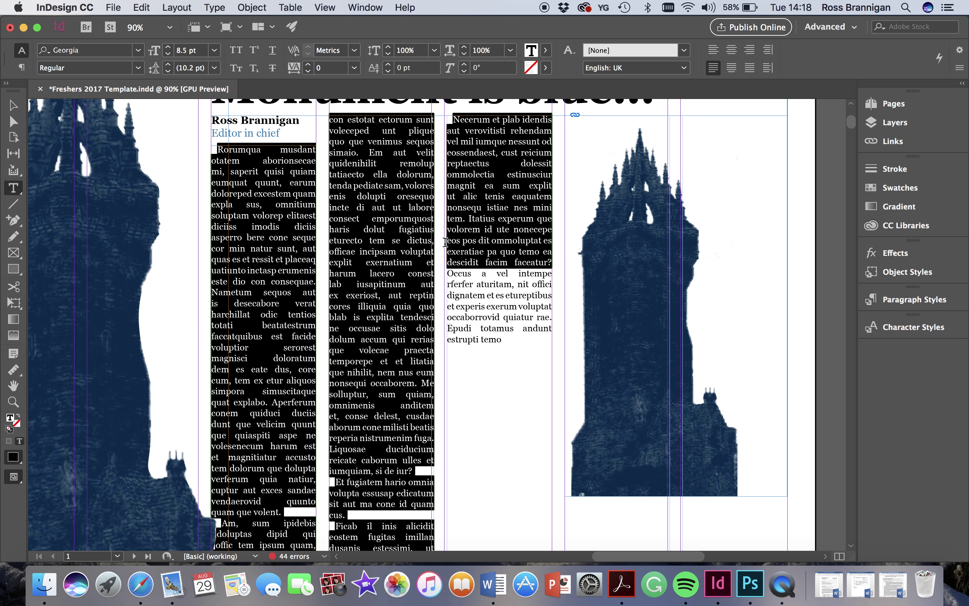
pyautogui.click(215, 7)
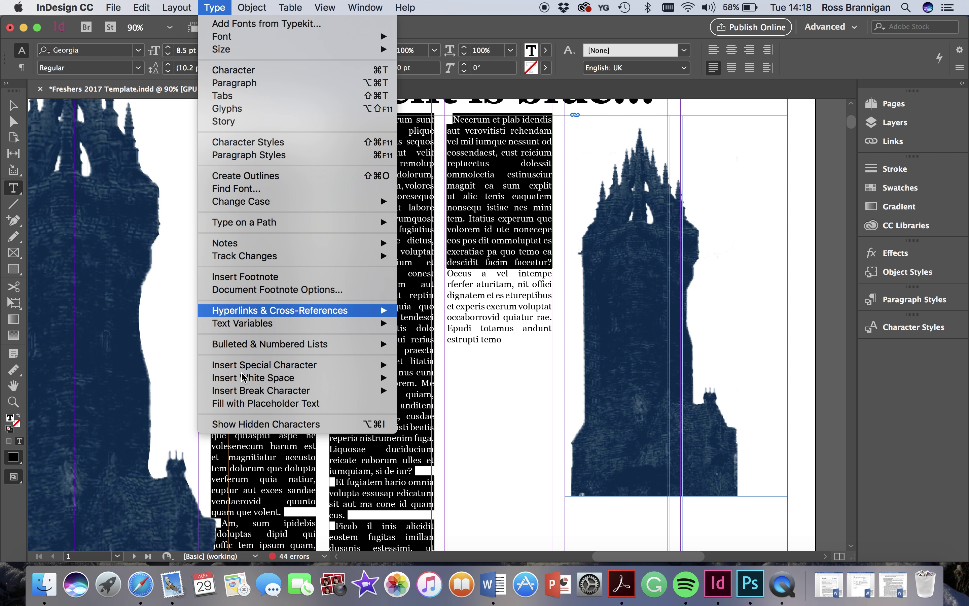
pyautogui.click(245, 405)
pyautogui.scroll(-3, 584, 381)
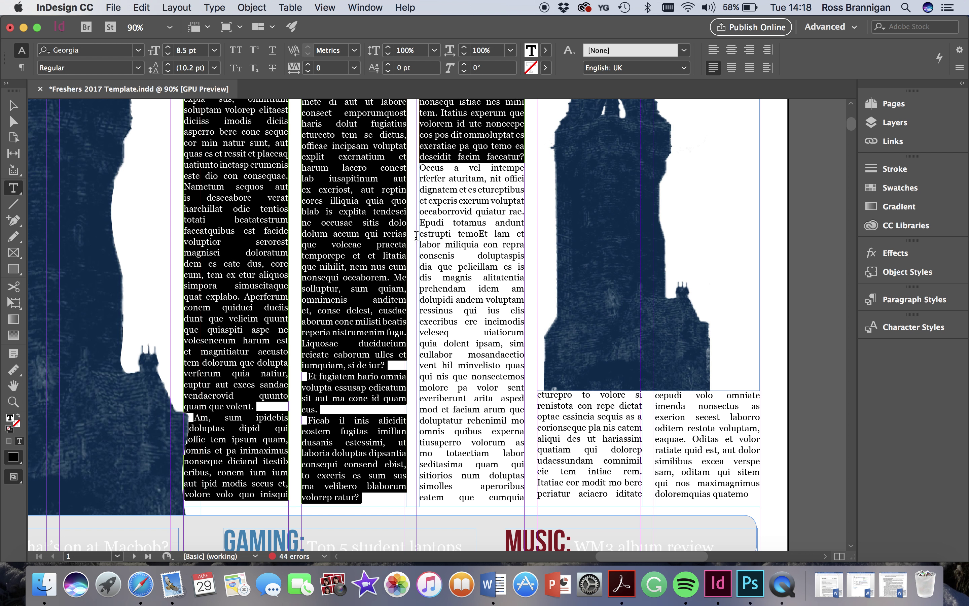
pyautogui.scroll(5, 416, 236)
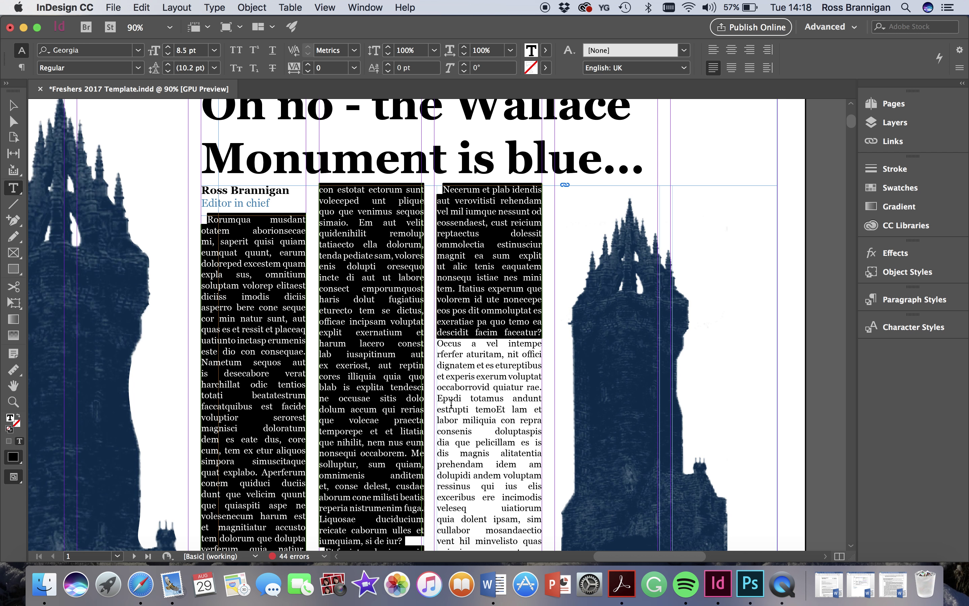
pyautogui.scroll(-1, 451, 403)
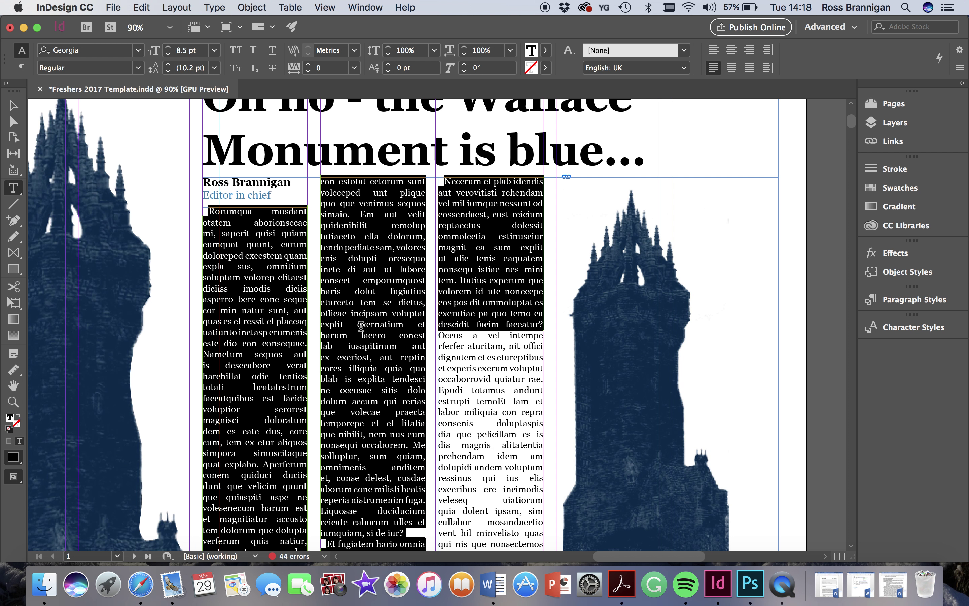
pyautogui.click(240, 219)
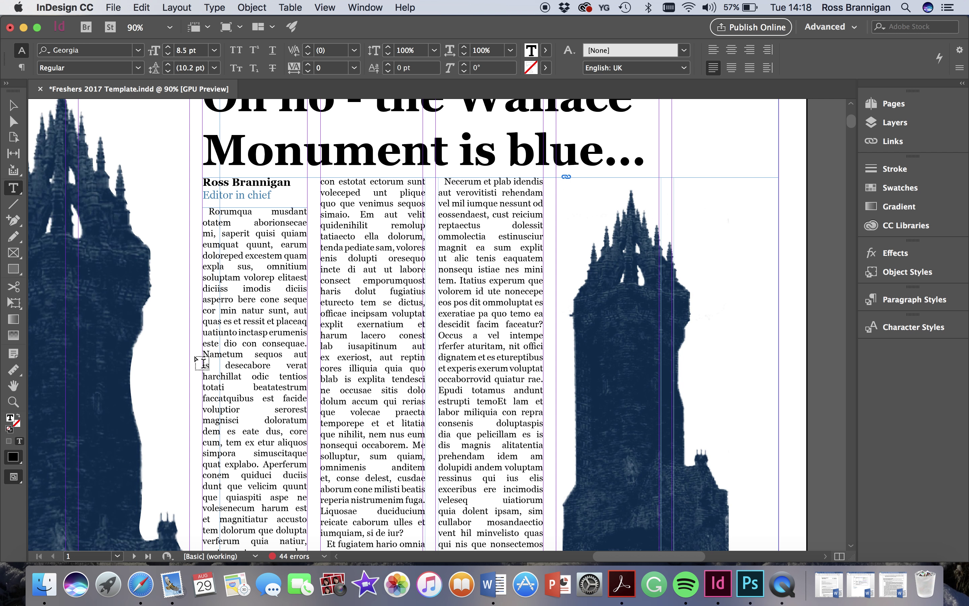
# - Start a new paragraph before 'omnitium' and give the opening paragraph the Newspaper Drop Caps style
pyautogui.click(266, 265)
pyautogui.press('Return')
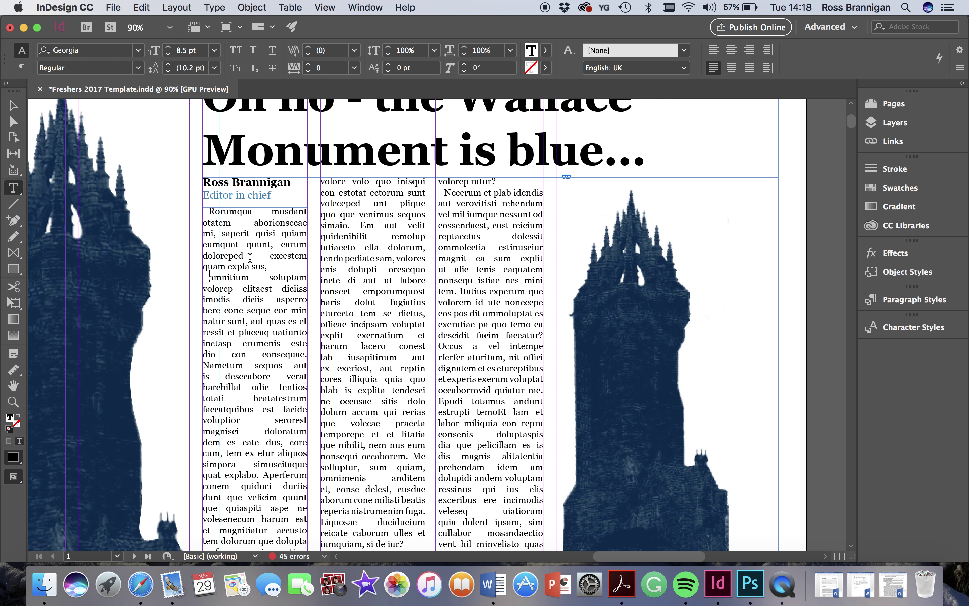
pyautogui.doubleClick(212, 212)
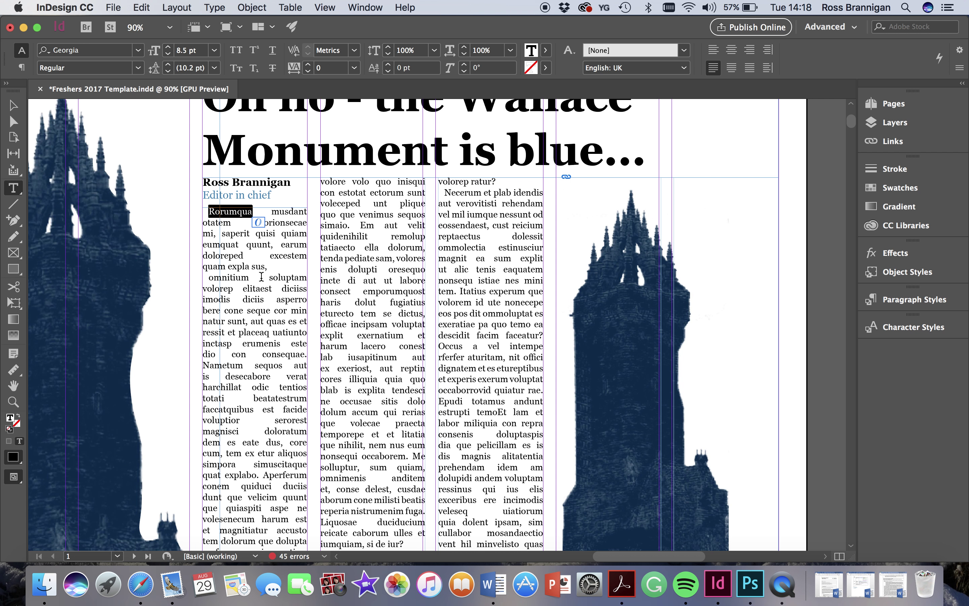
pyautogui.moveTo(268, 268); pyautogui.dragTo(209, 212)
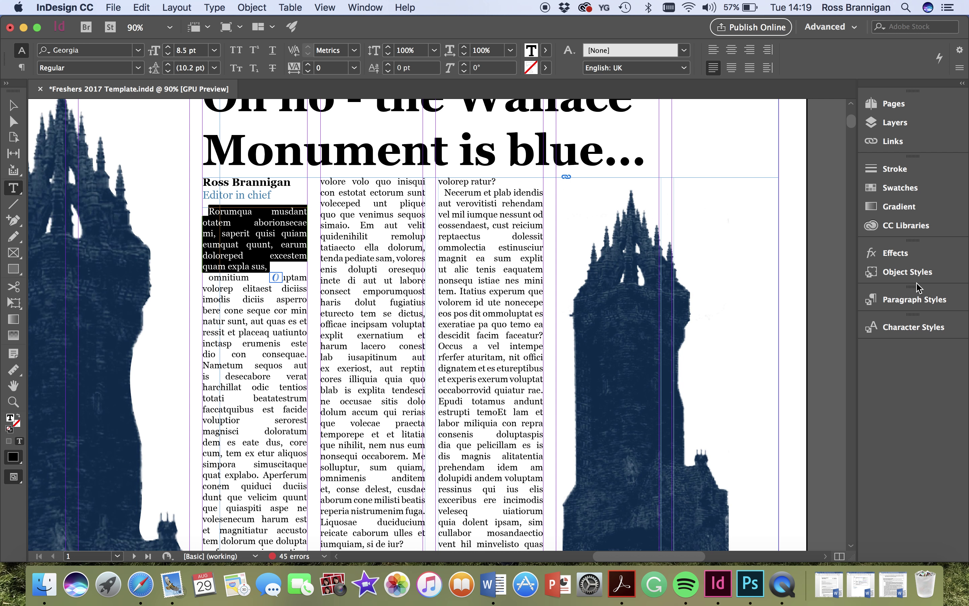
pyautogui.click(916, 302)
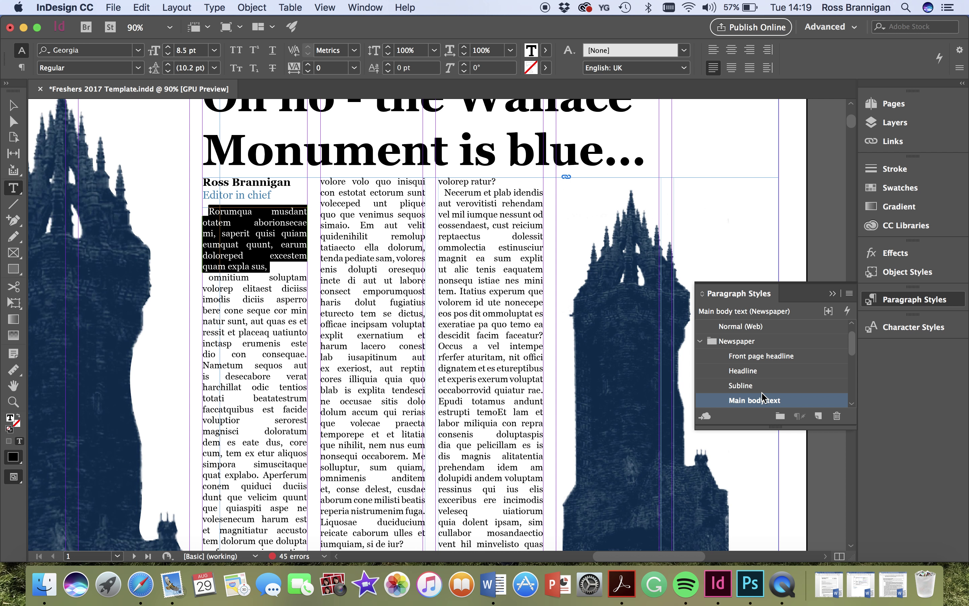
pyautogui.scroll(-1, 763, 398)
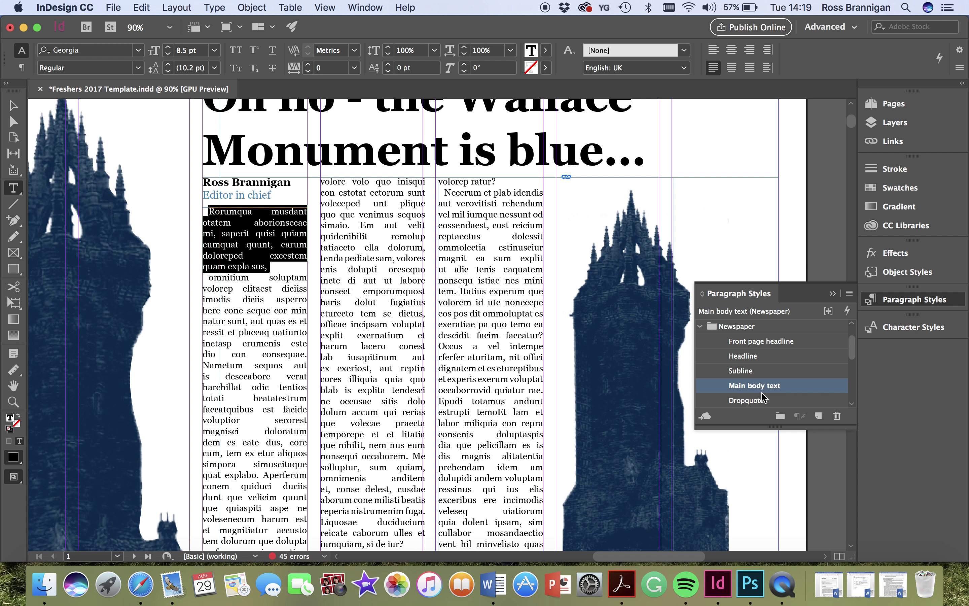
pyautogui.scroll(-2, 854, 362)
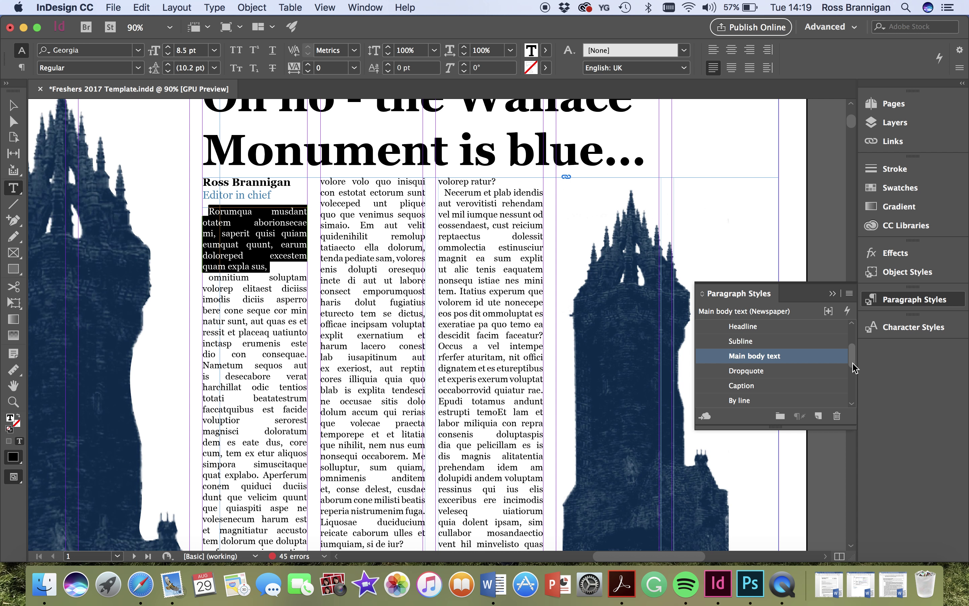
pyautogui.scroll(-3, 852, 394)
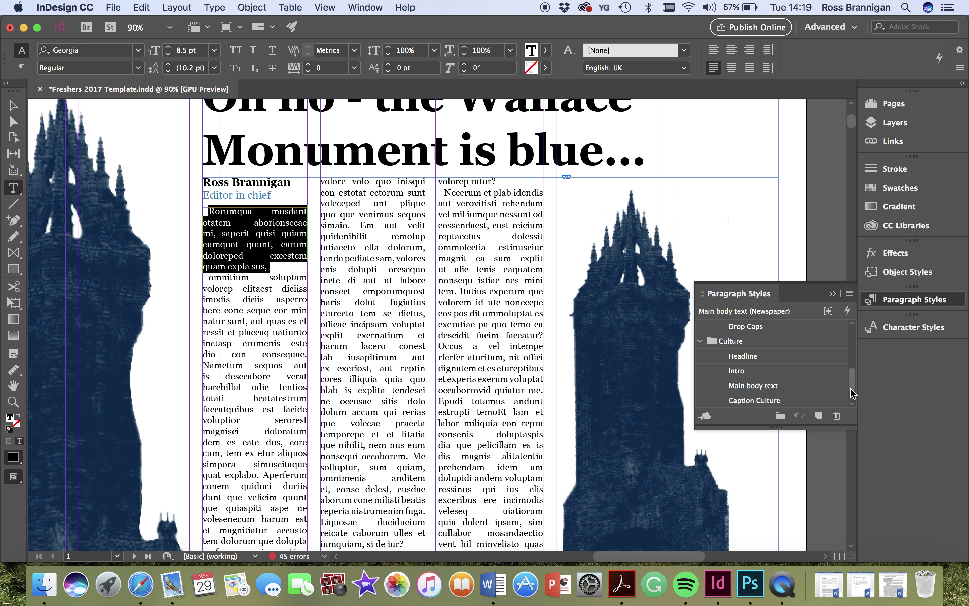
pyautogui.click(749, 328)
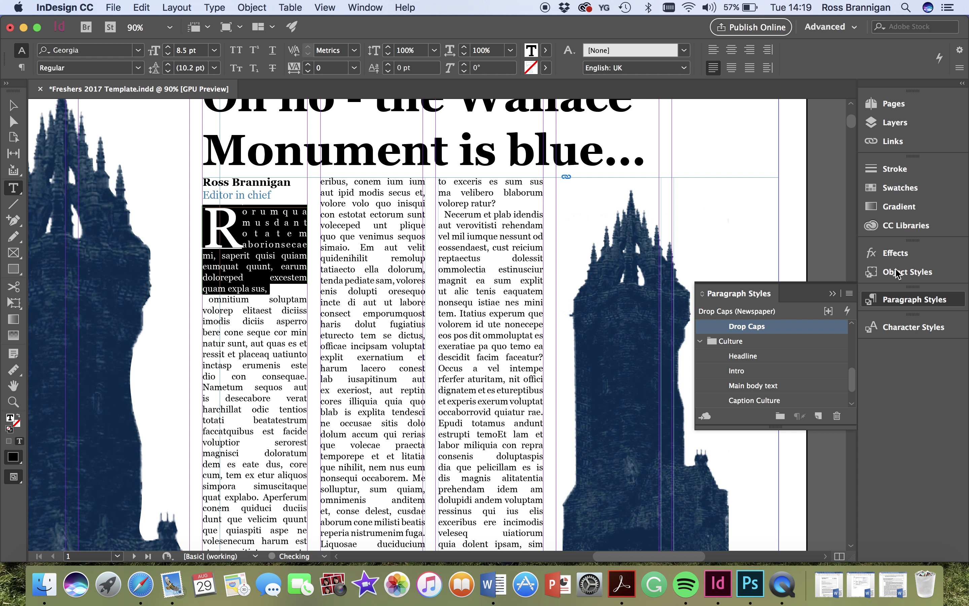
pyautogui.click(902, 300)
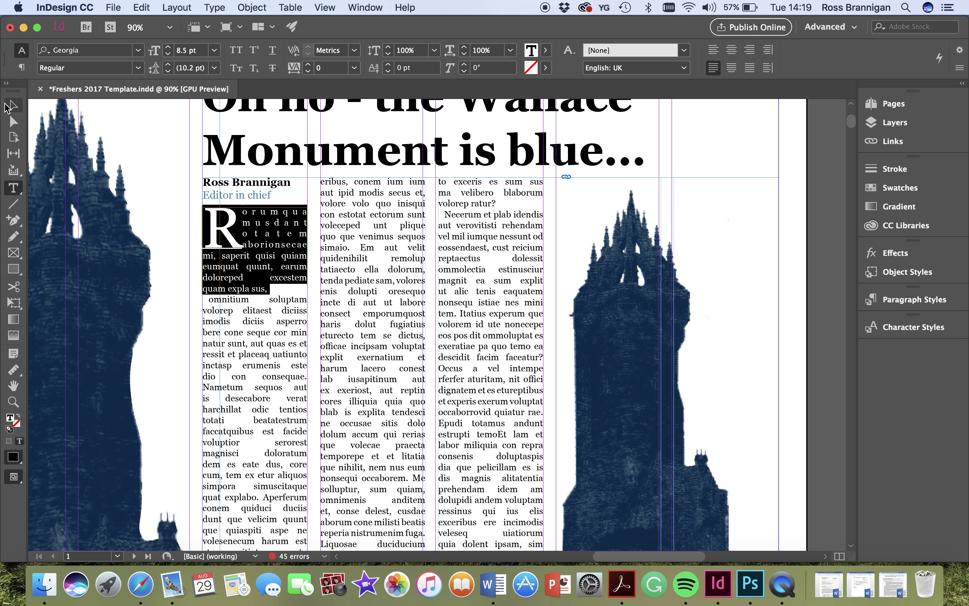
# - Scroll from the front page down to the empty Politics spread on pages 8–9
pyautogui.click(8, 107)
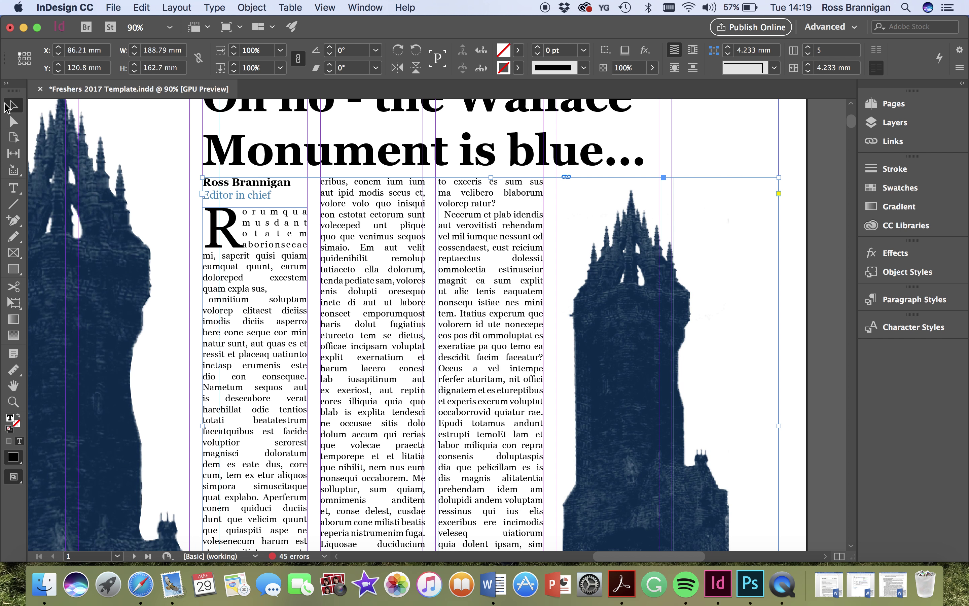
pyautogui.scroll(-2, 281, 307)
pyautogui.scroll(-3, 281, 306)
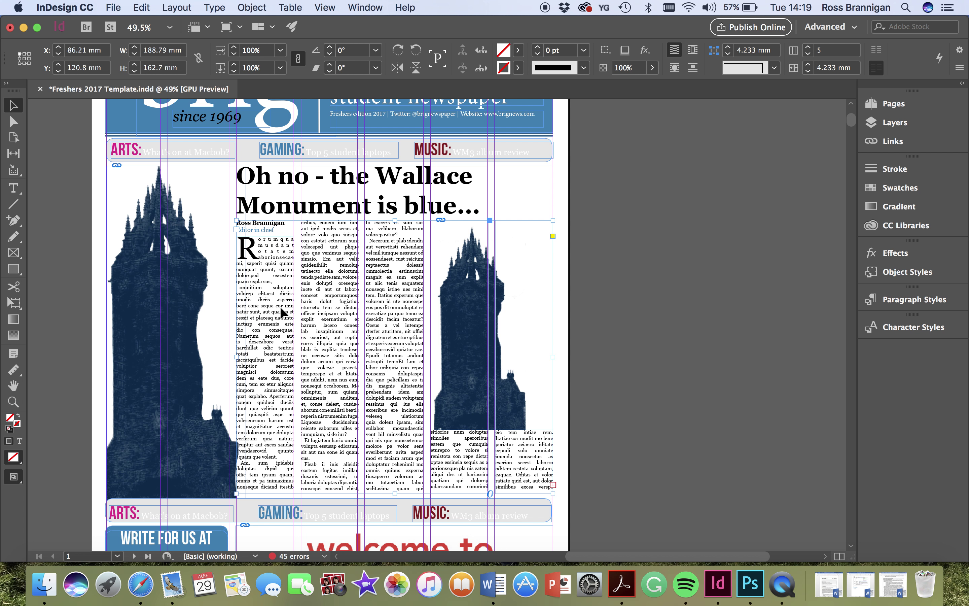
pyautogui.scroll(-1, 280, 306)
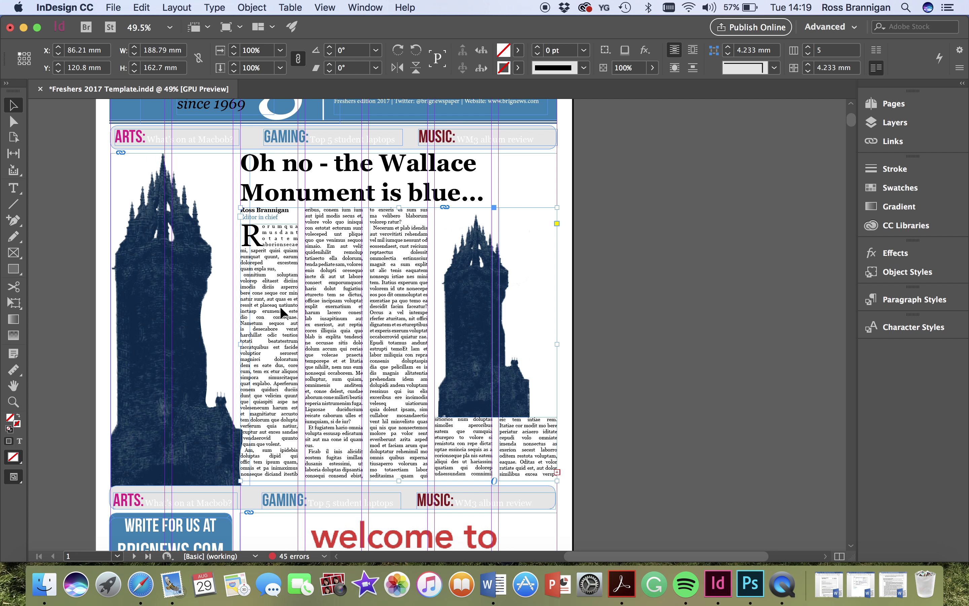
pyautogui.scroll(3, 280, 306)
pyautogui.scroll(-4, 280, 306)
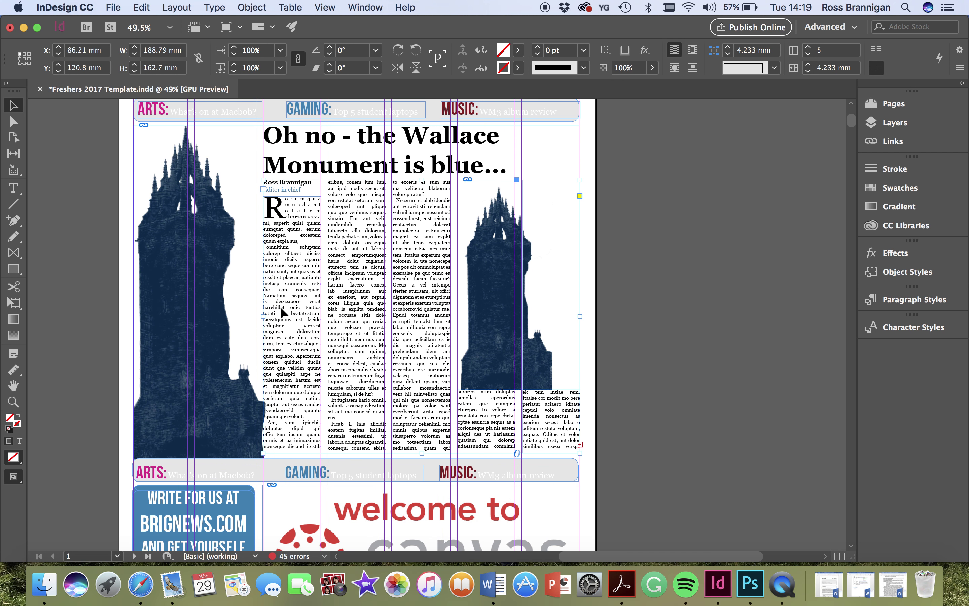
pyautogui.scroll(1, 280, 307)
pyautogui.scroll(-6, 281, 307)
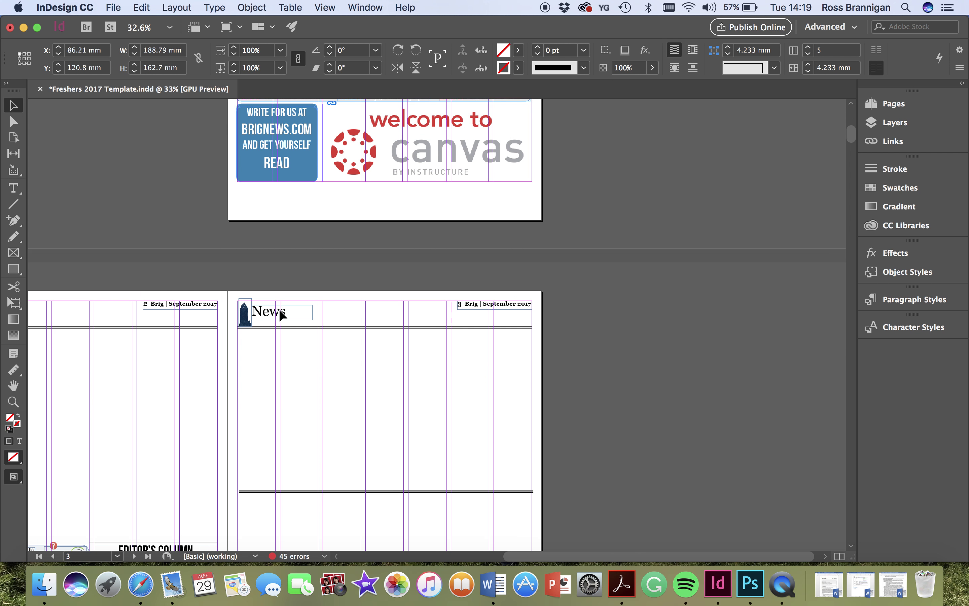
pyautogui.scroll(-15, 279, 311)
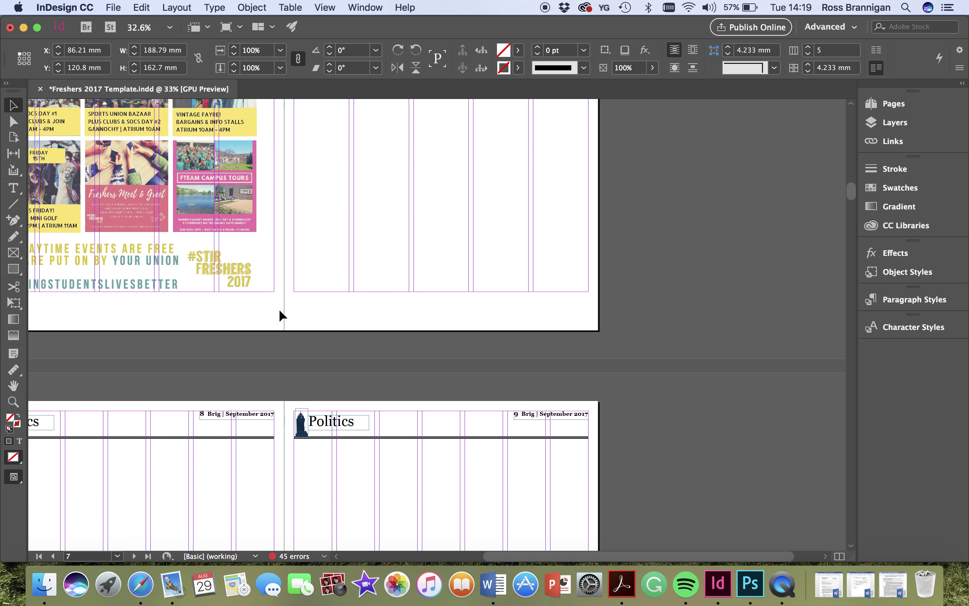
pyautogui.scroll(-6, 280, 311)
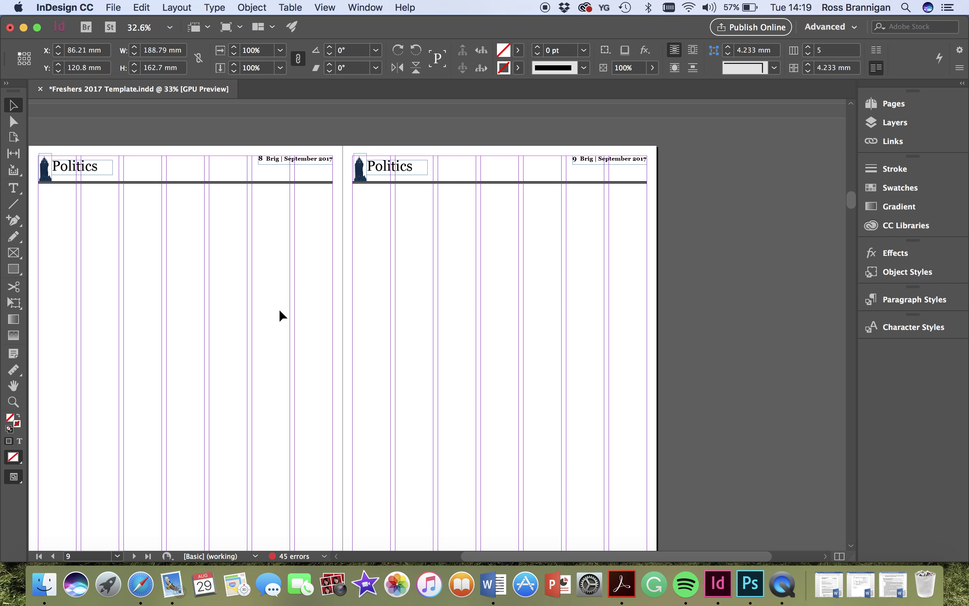
pyautogui.scroll(-3, 279, 309)
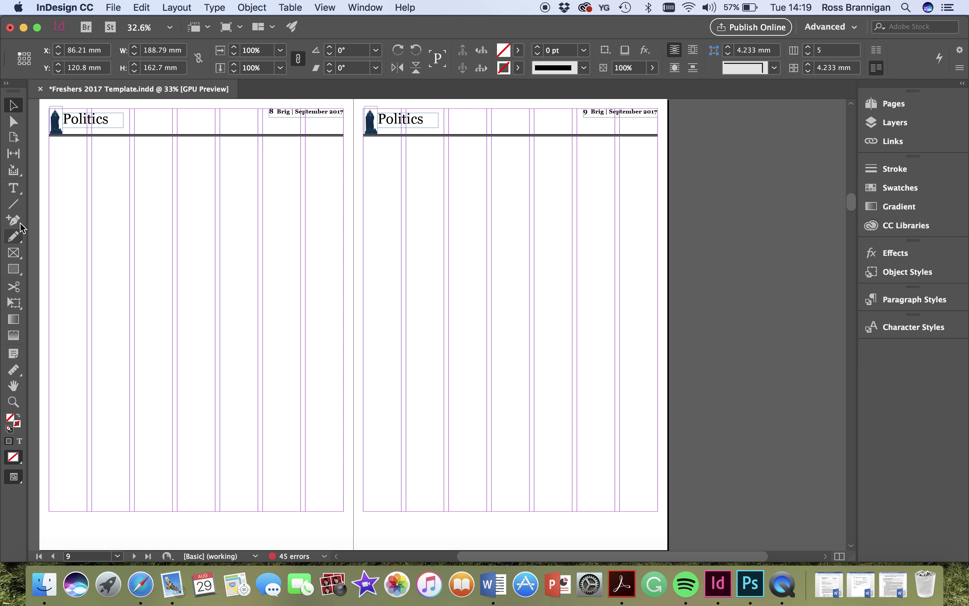
# - Draw a text frame at the top-left of page 8 in Headline style and type 'Alex Salmond caught a big one'
pyautogui.click(15, 191)
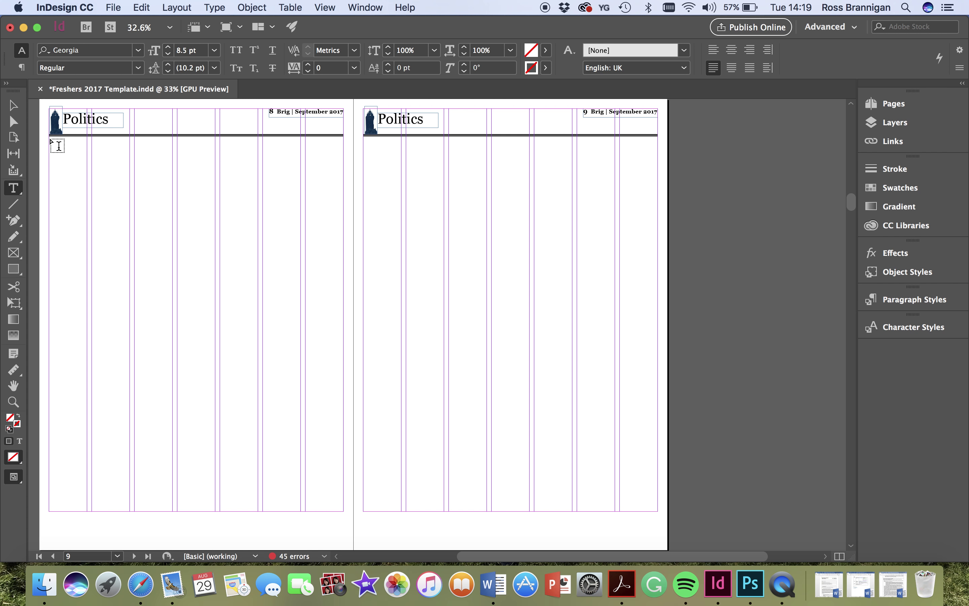
pyautogui.moveTo(59, 146); pyautogui.dragTo(214, 223)
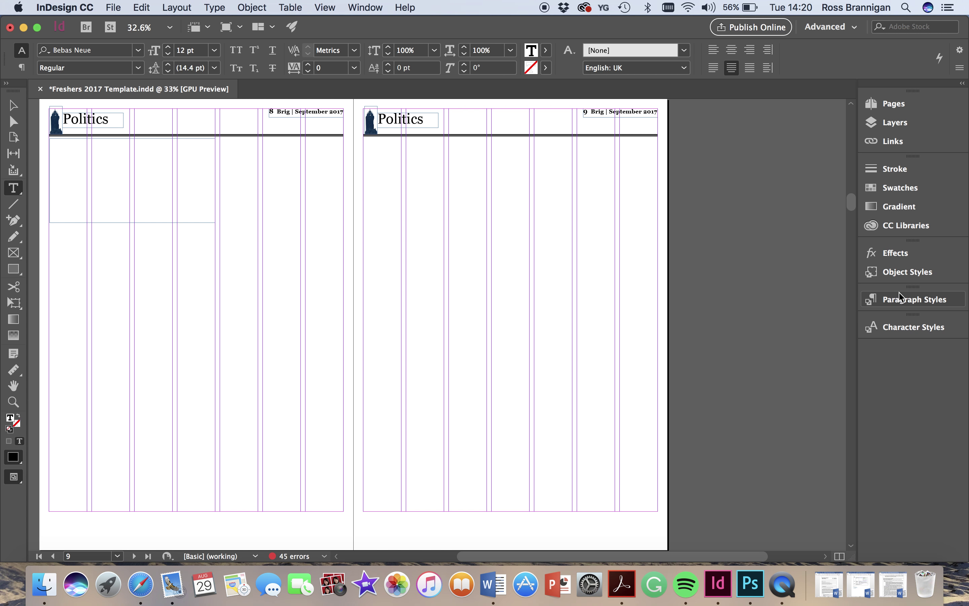
pyautogui.click(905, 299)
pyautogui.scroll(10, 719, 354)
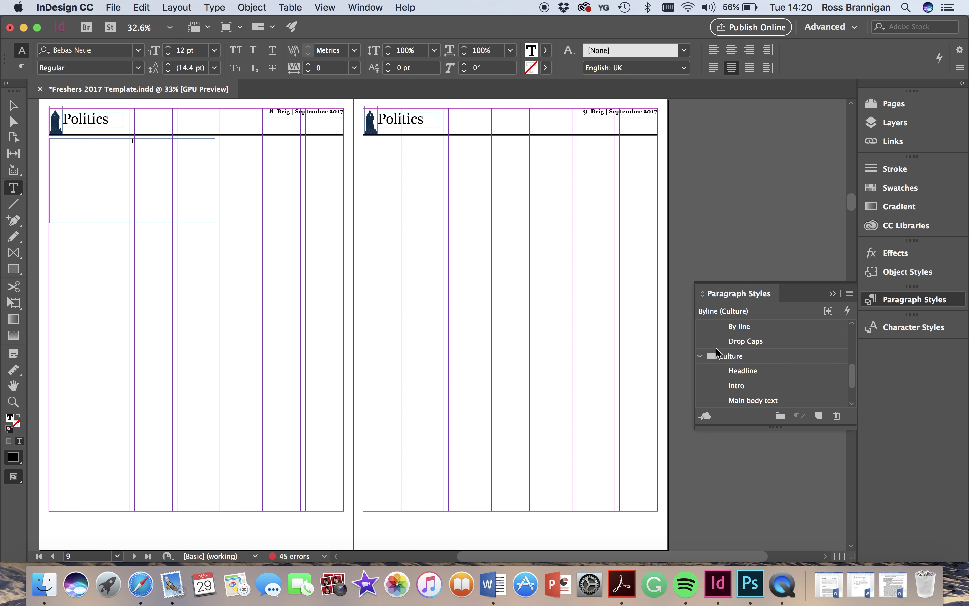
pyautogui.scroll(1, 719, 353)
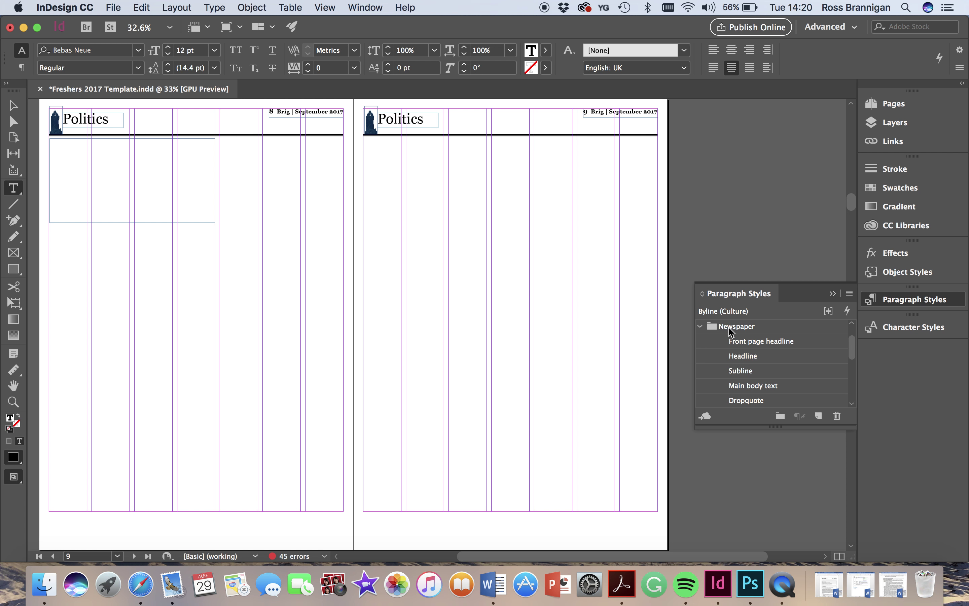
pyautogui.click(735, 361)
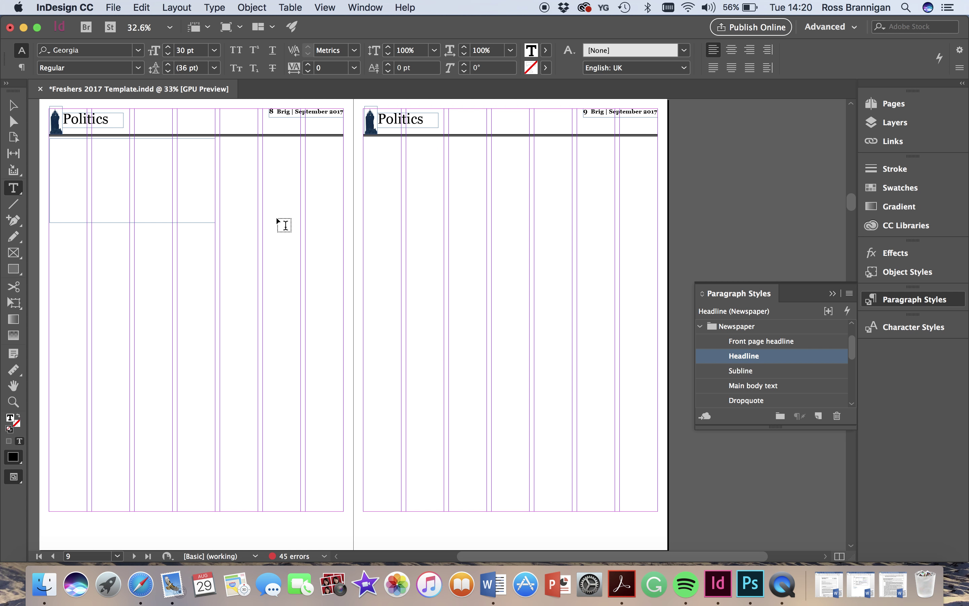
pyautogui.write('Alex Salmond ')
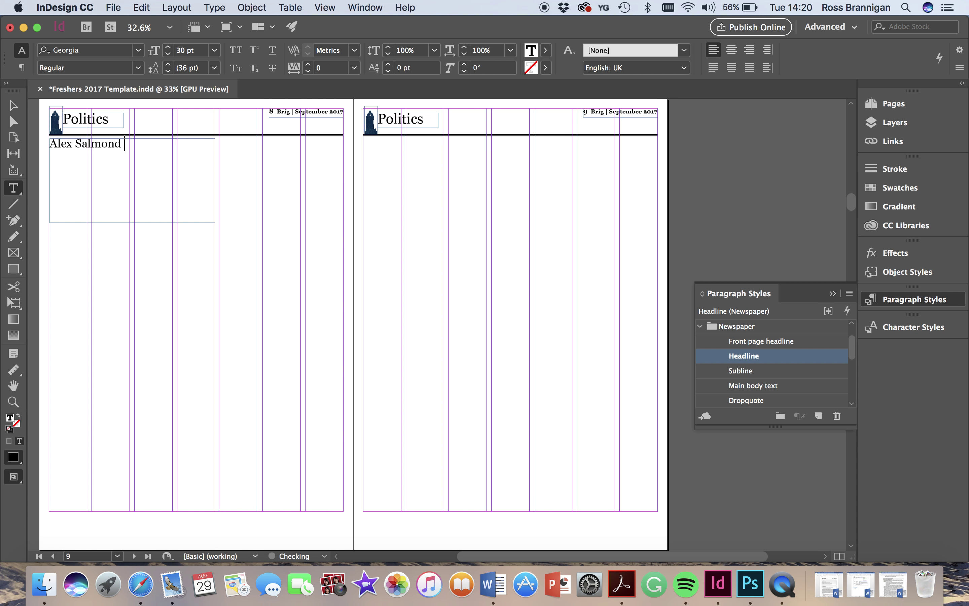
pyautogui.write('caught a big one')
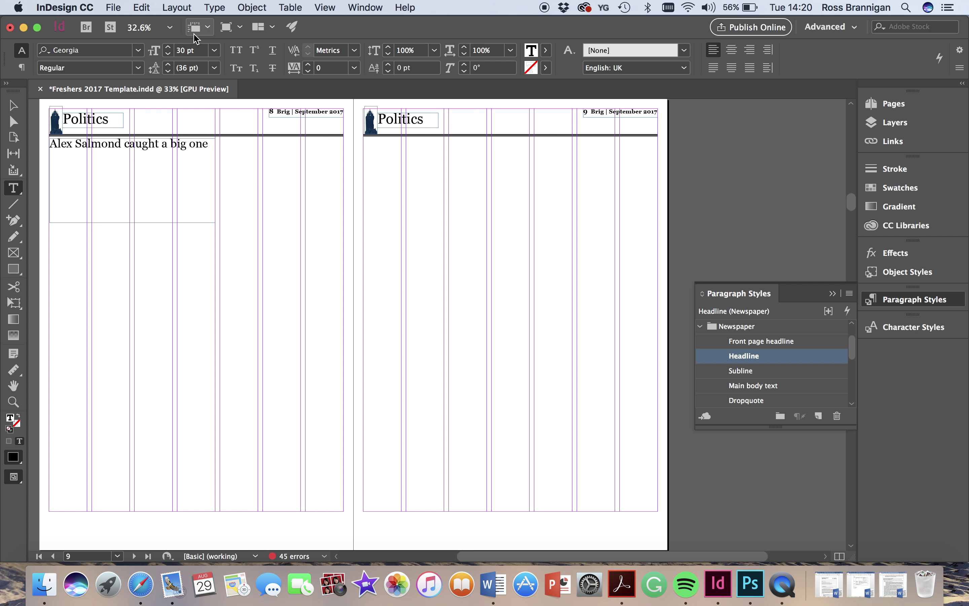
# - Enlarge the headline text to 59 pt
pyautogui.tripleClick(73, 138)
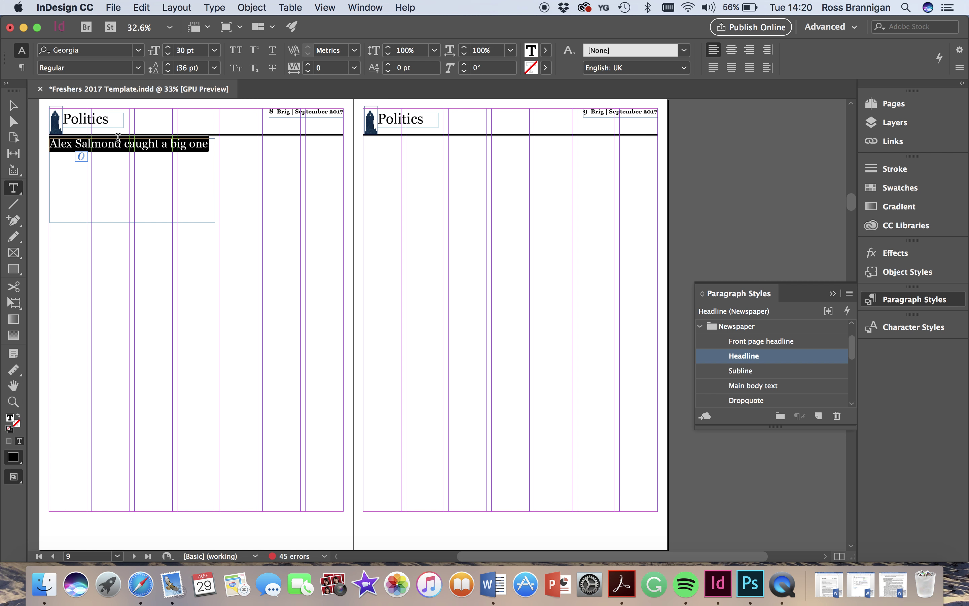
pyautogui.click(169, 47)
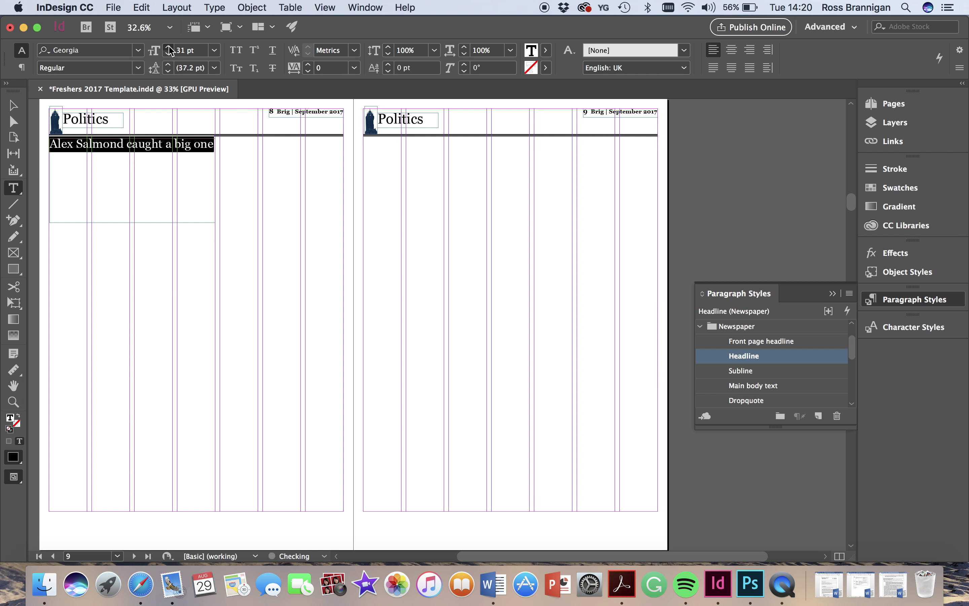
pyautogui.click(169, 47)
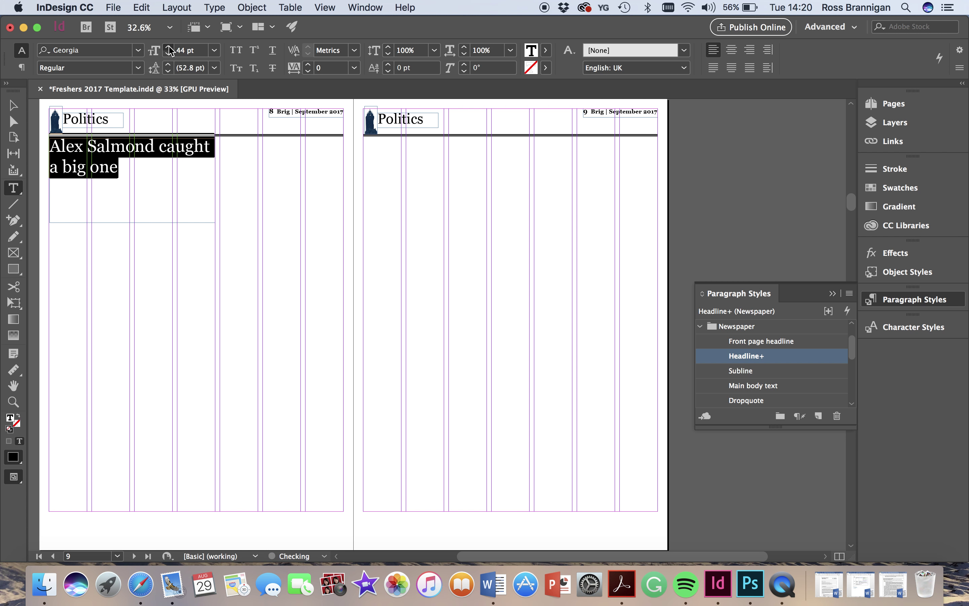
pyautogui.click(170, 48)
pyautogui.click(169, 47)
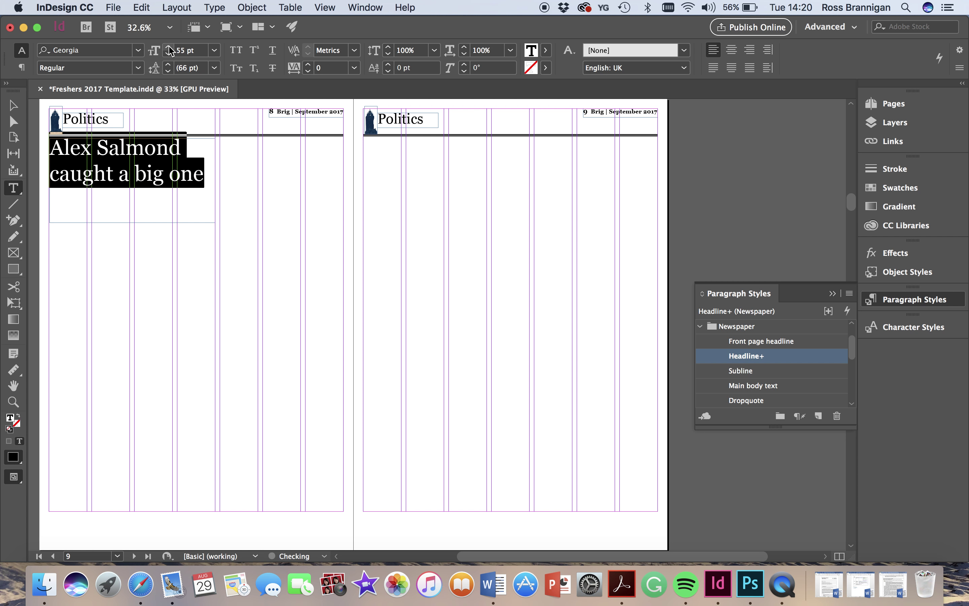
pyautogui.click(169, 48)
pyautogui.click(170, 48)
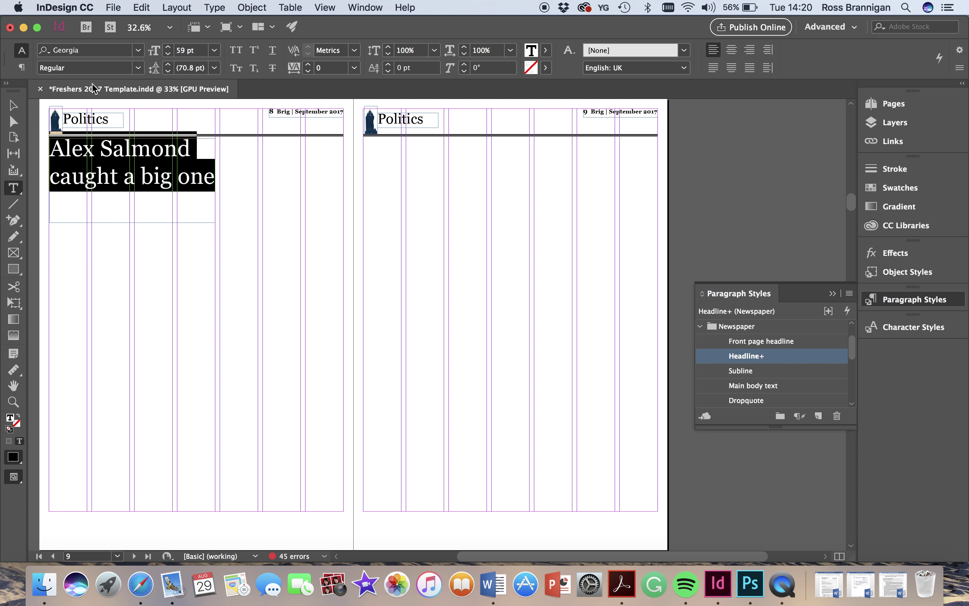
# - Shorten the headline frame to fit its two lines
pyautogui.click(13, 105)
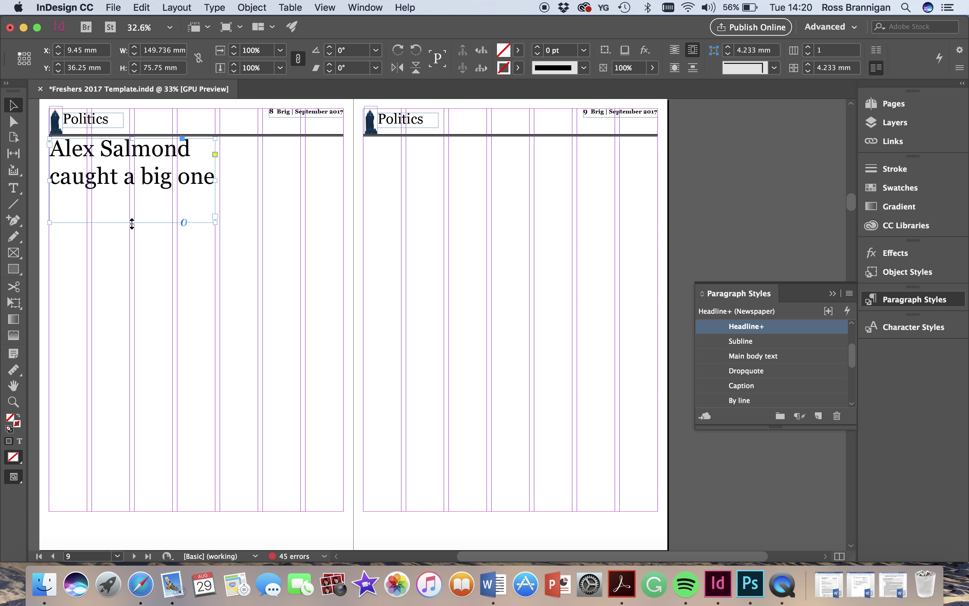
pyautogui.moveTo(132, 223); pyautogui.dragTo(129, 196)
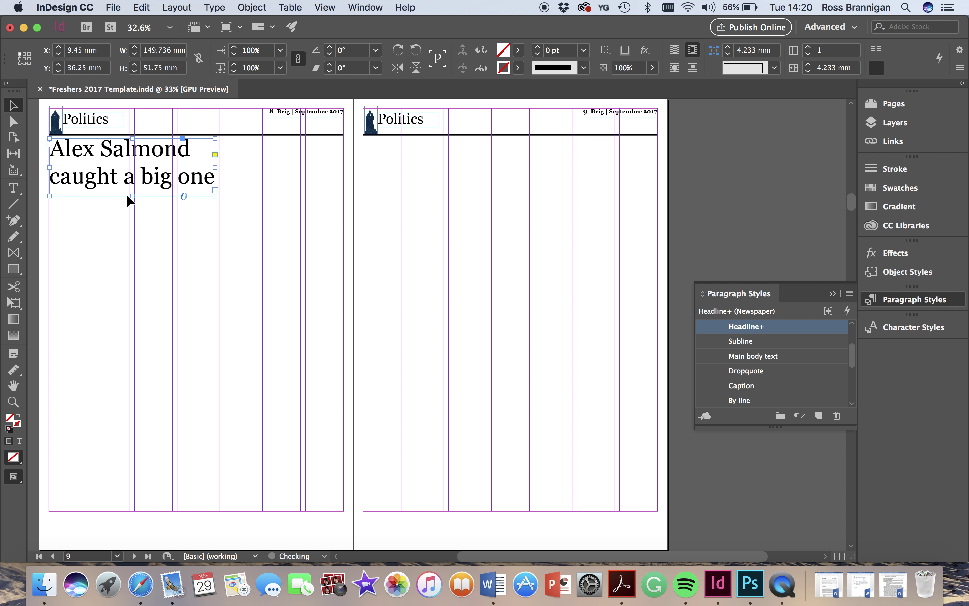
pyautogui.click(107, 246)
pyautogui.scroll(1, 109, 244)
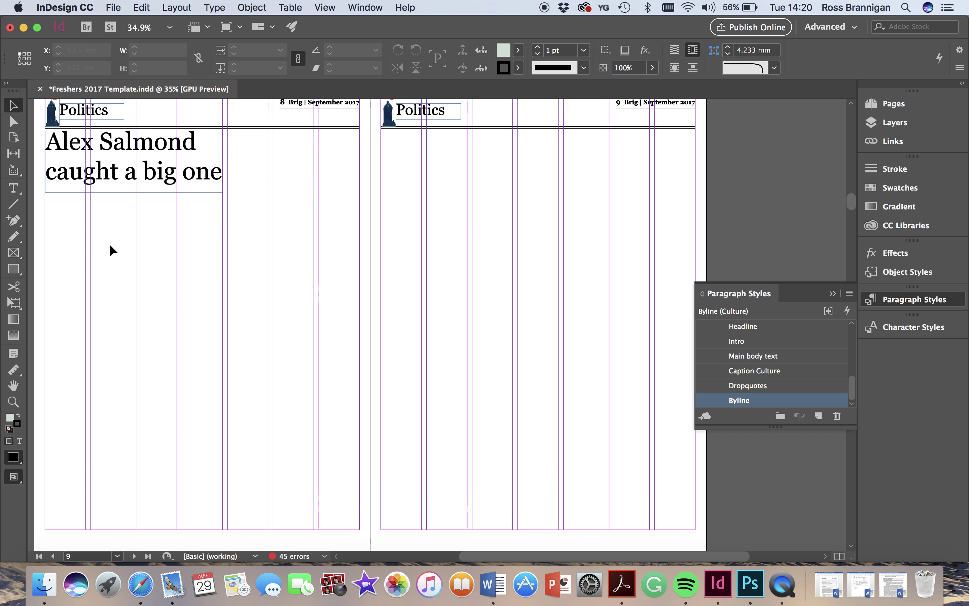
pyautogui.scroll(4, 109, 244)
# - Draw a byline frame below the headline, apply the By line style, and type the author's name and 'Politics editor'
pyautogui.click(14, 189)
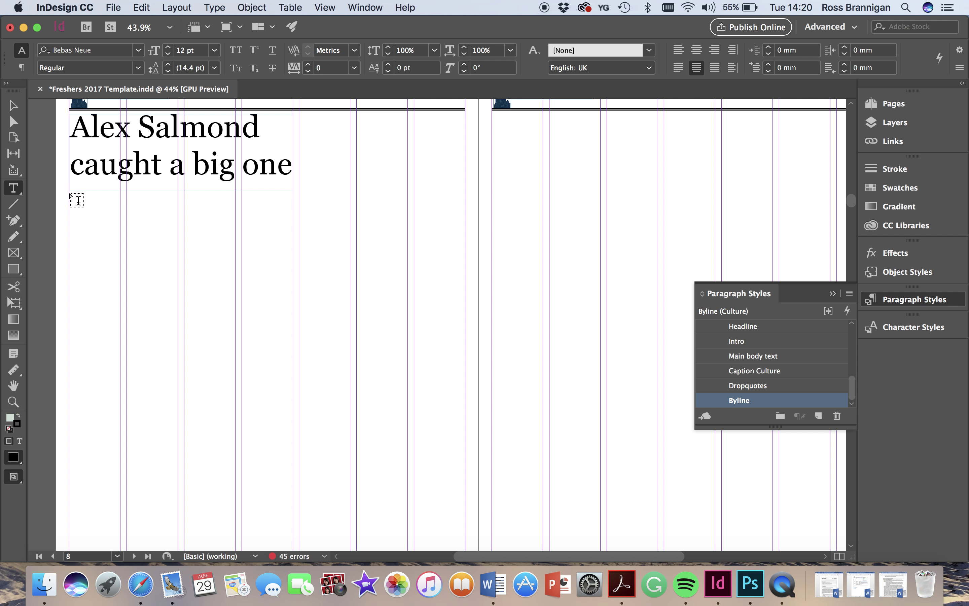
pyautogui.moveTo(70, 191); pyautogui.dragTo(120, 225)
pyautogui.scroll(5, 118, 223)
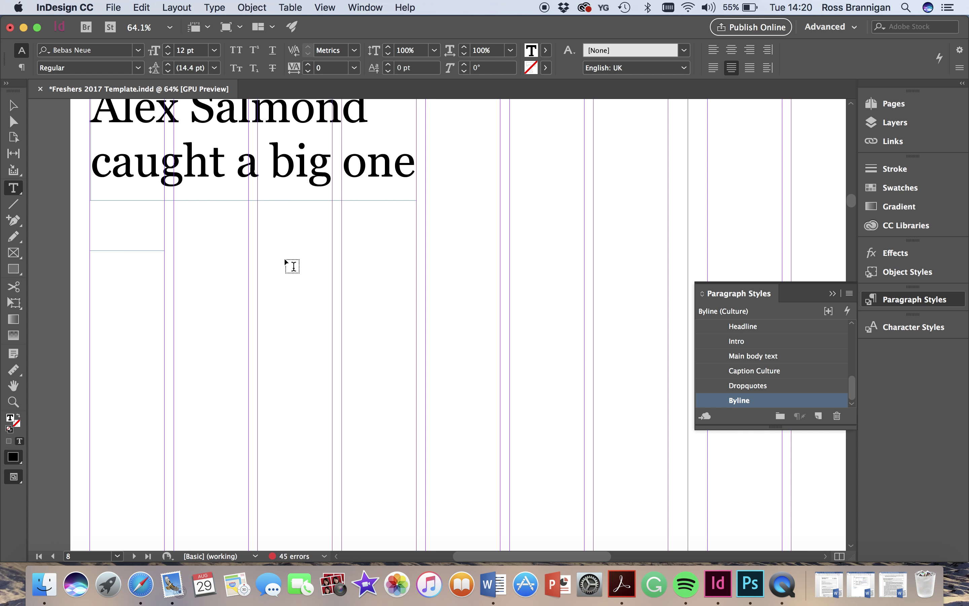
pyautogui.scroll(5, 773, 353)
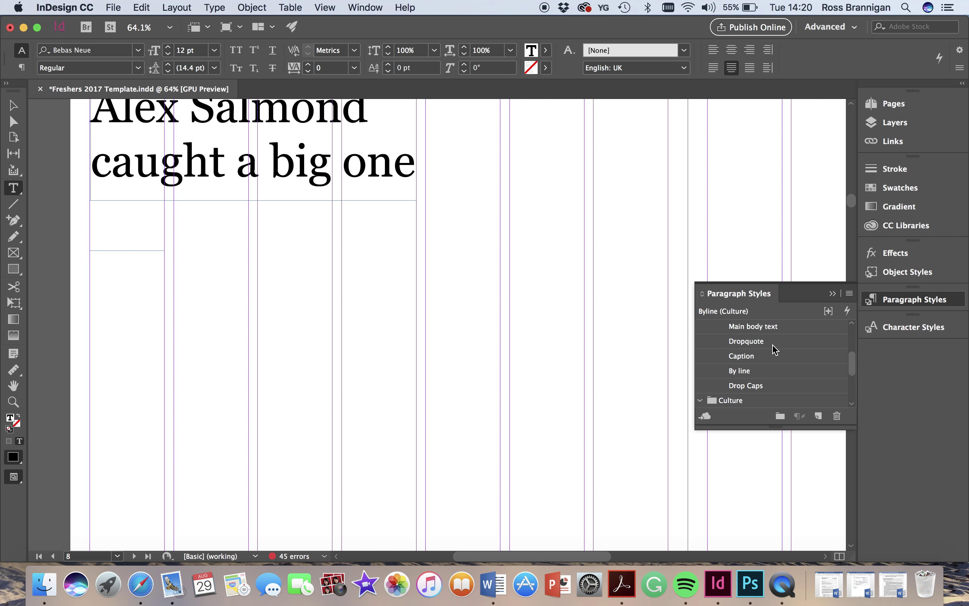
pyautogui.scroll(5, 776, 350)
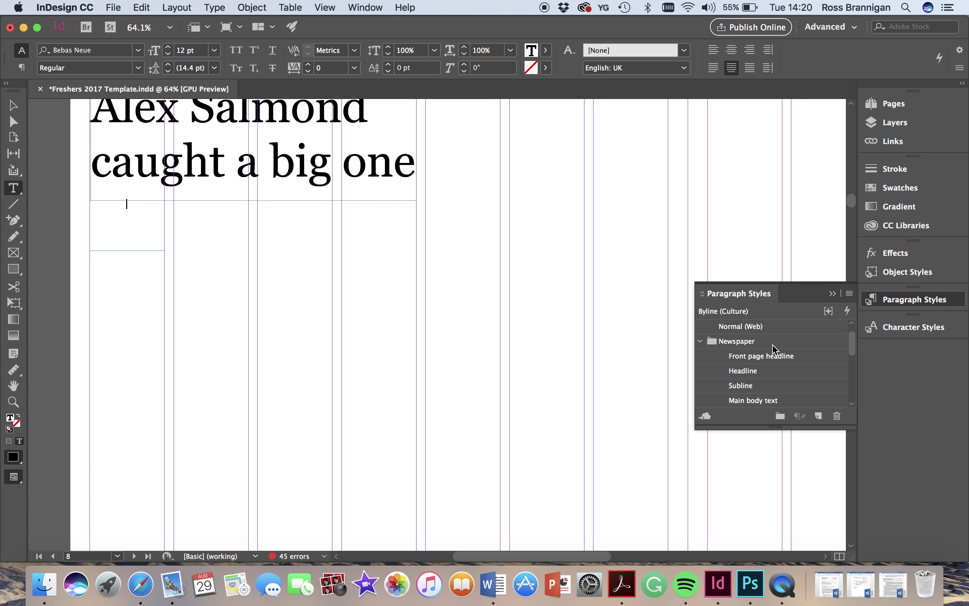
pyautogui.scroll(-4, 776, 350)
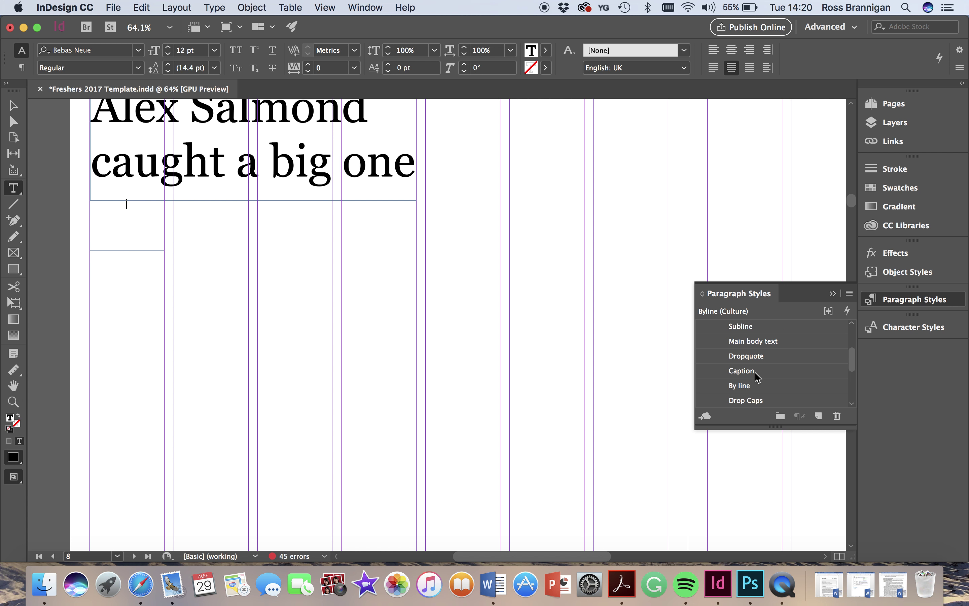
pyautogui.click(746, 388)
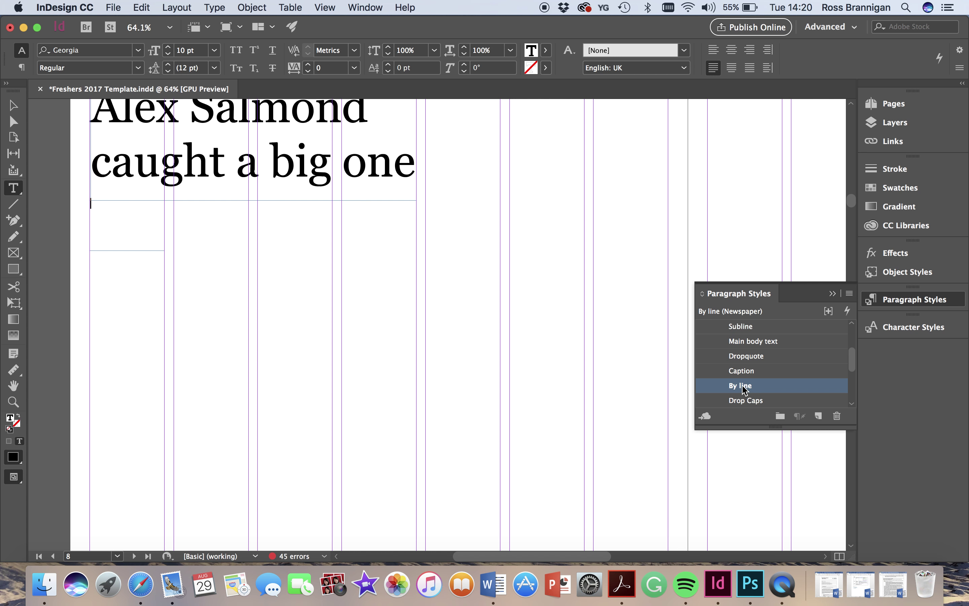
pyautogui.press('Return')
pyautogui.write('Po')
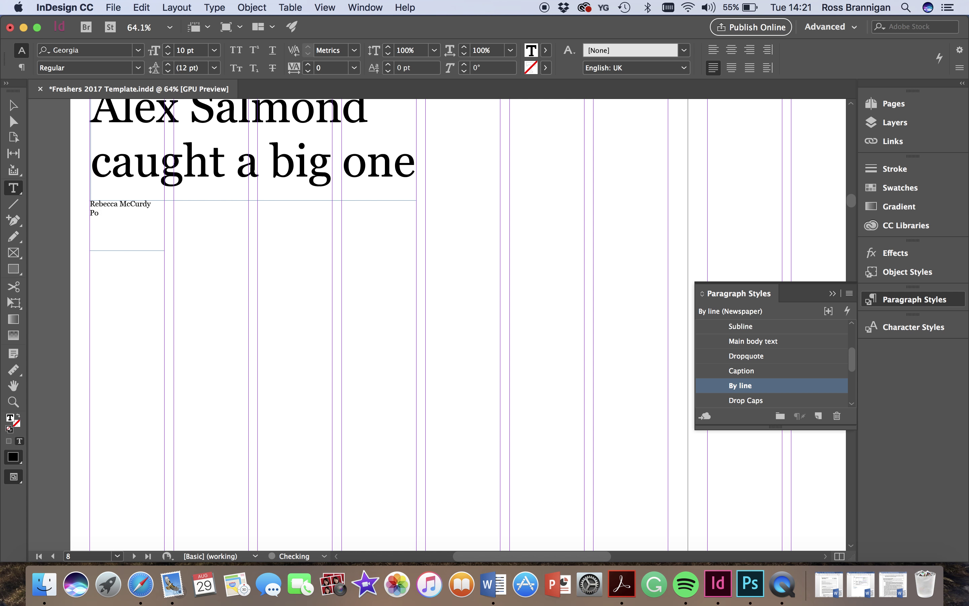
pyautogui.write('litics editor')
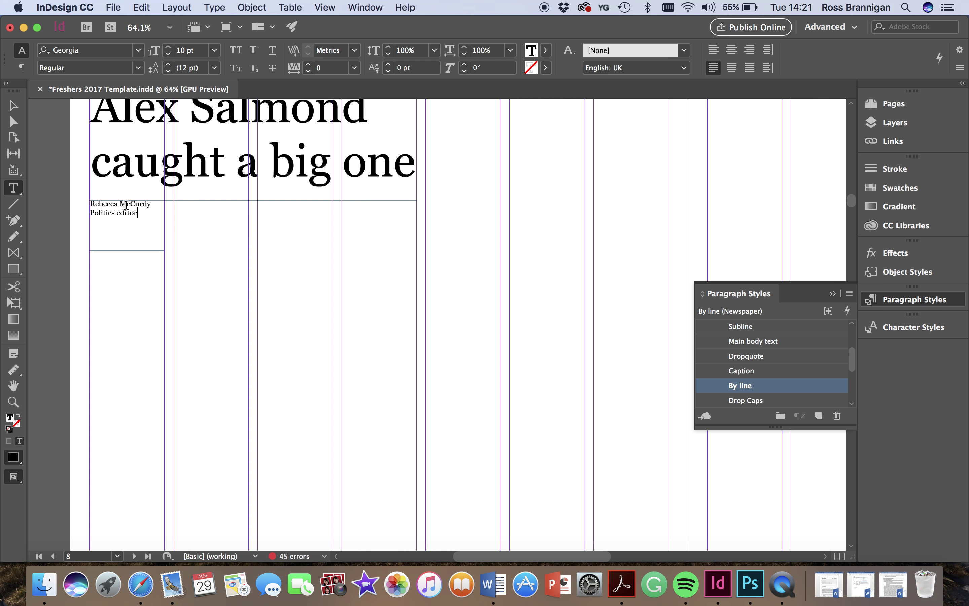
# - Make the author's name Bold and colour 'Politics editor' with the Brig Blue swatch
pyautogui.moveTo(157, 204); pyautogui.dragTo(77, 209)
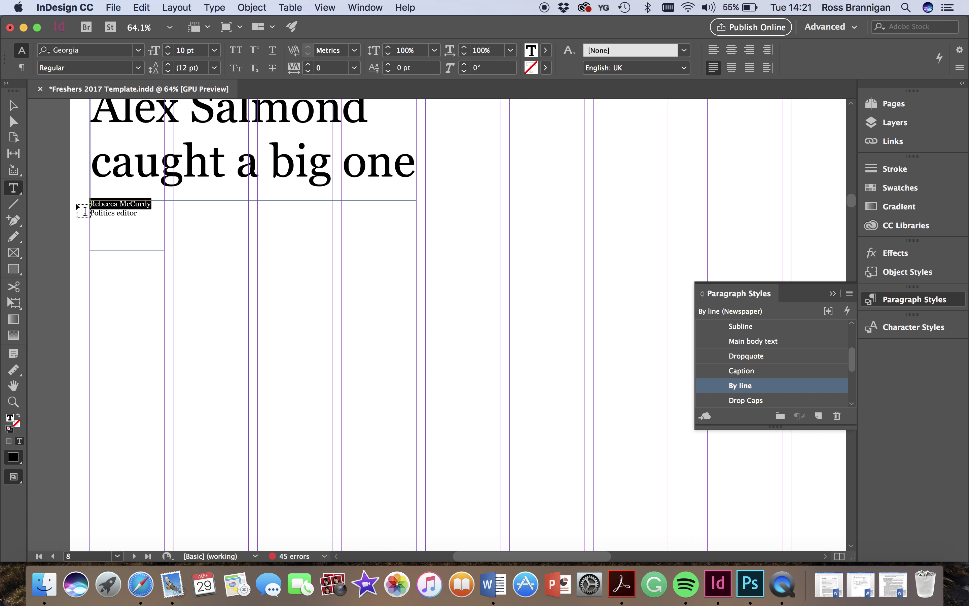
pyautogui.click(140, 68)
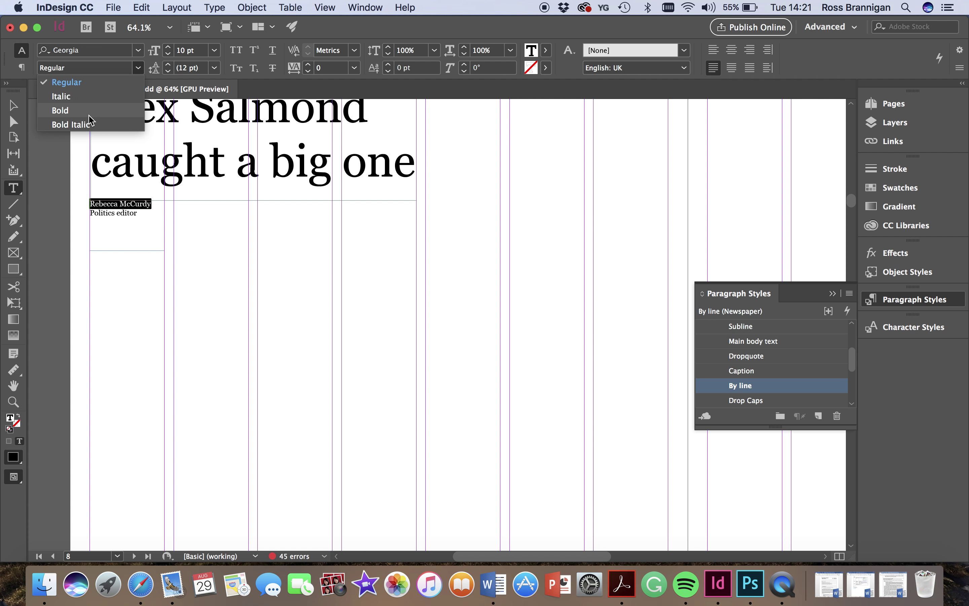
pyautogui.click(56, 108)
pyautogui.click(143, 217)
pyautogui.moveTo(144, 216); pyautogui.dragTo(86, 213)
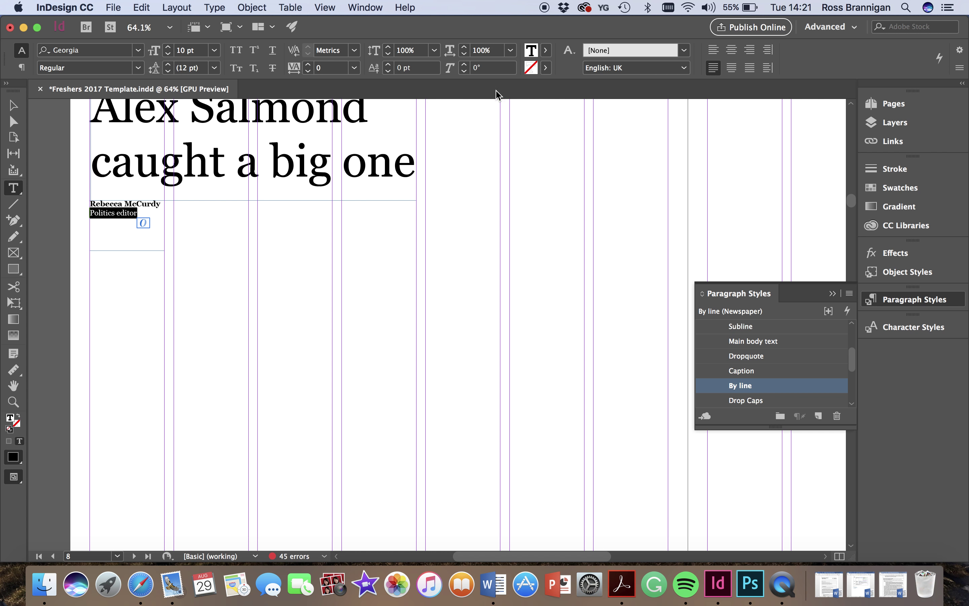
pyautogui.click(546, 50)
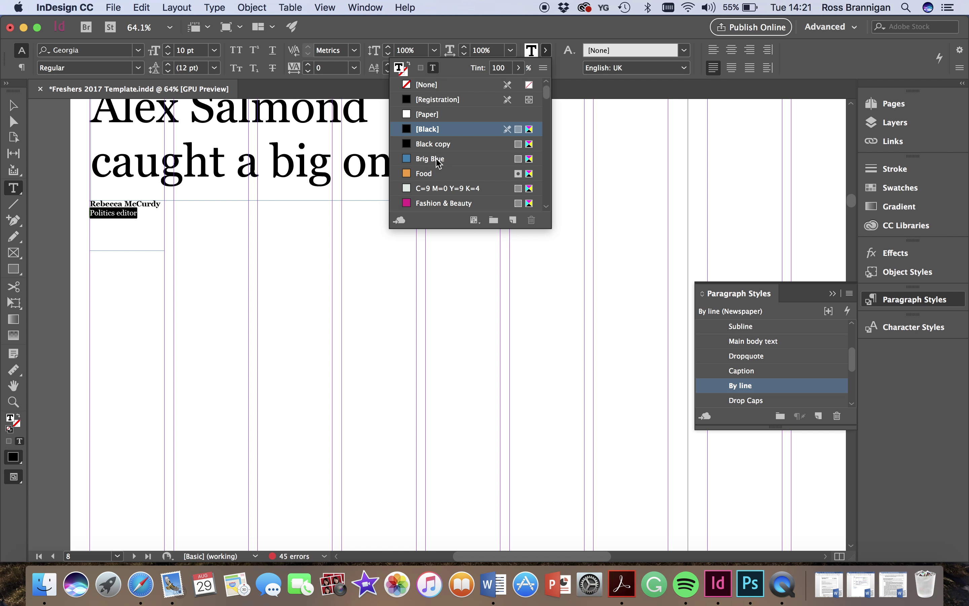
pyautogui.click(436, 159)
pyautogui.click(546, 50)
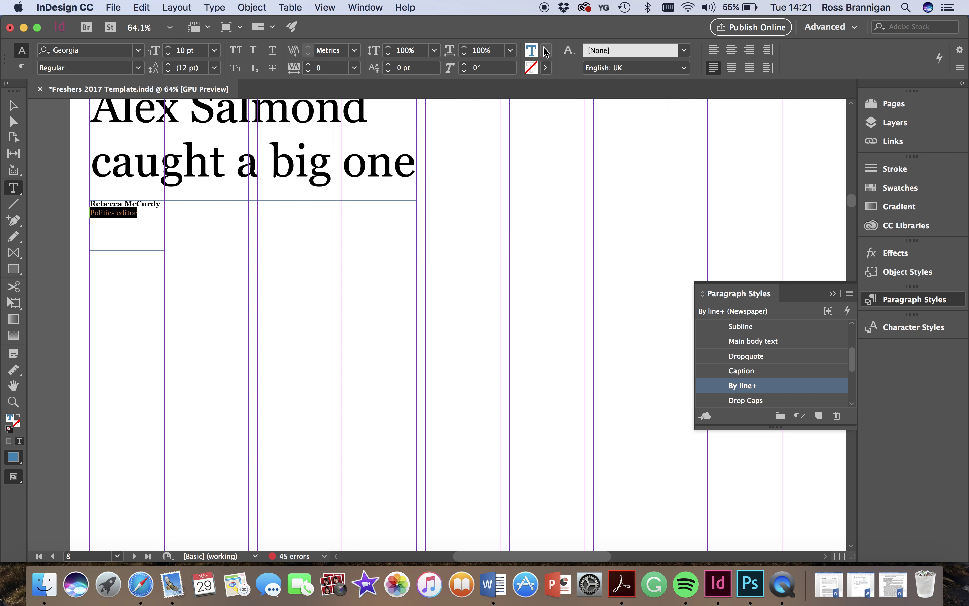
pyautogui.click(148, 236)
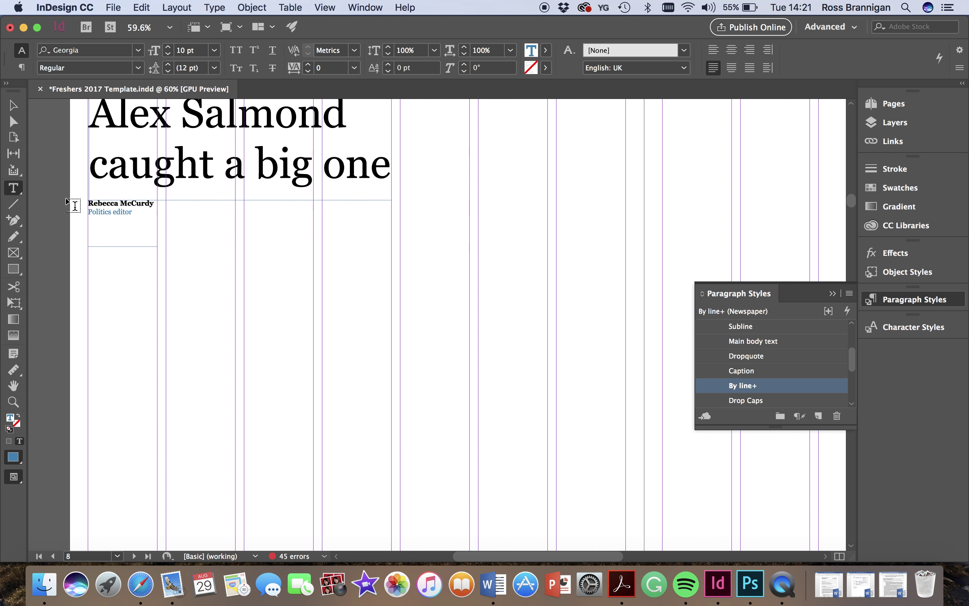
# - Shorten the byline frame from the bottom to fit its text
pyautogui.scroll(-3, 73, 206)
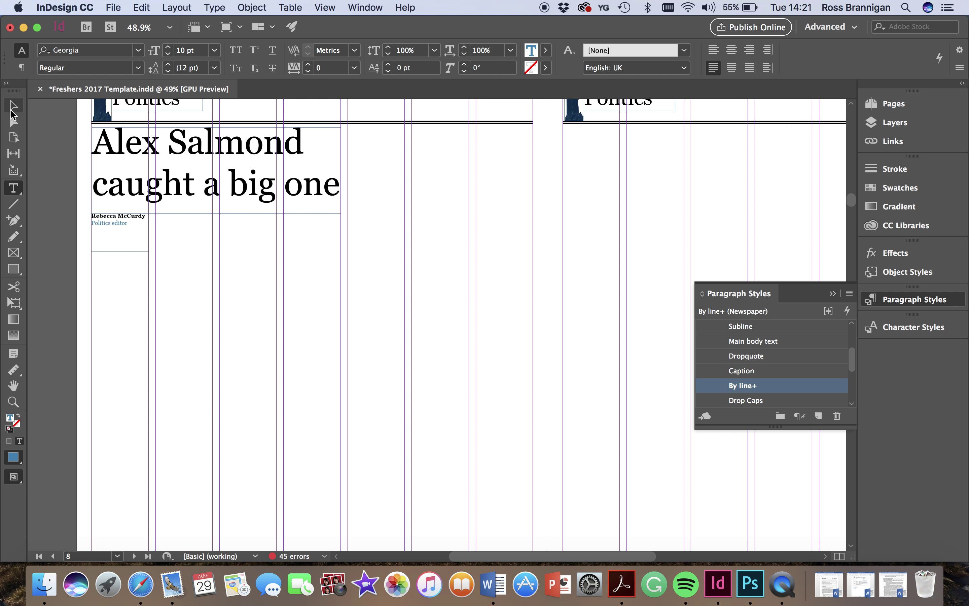
pyautogui.click(13, 105)
pyautogui.moveTo(119, 252); pyautogui.dragTo(119, 232)
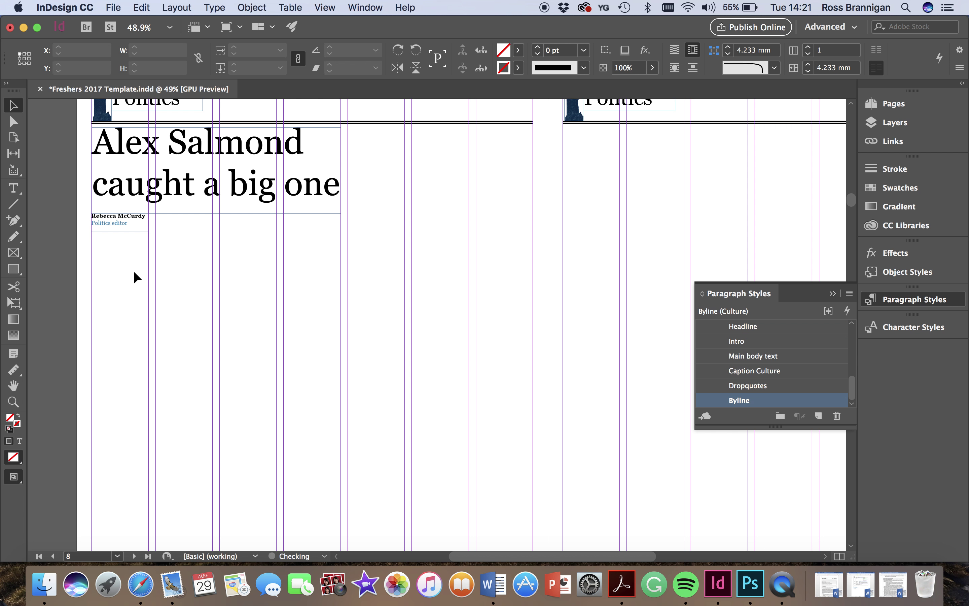
# - Draw a large 241.162 × 161.75 mm empty picture frame right of the headline
pyautogui.scroll(-2, 107, 251)
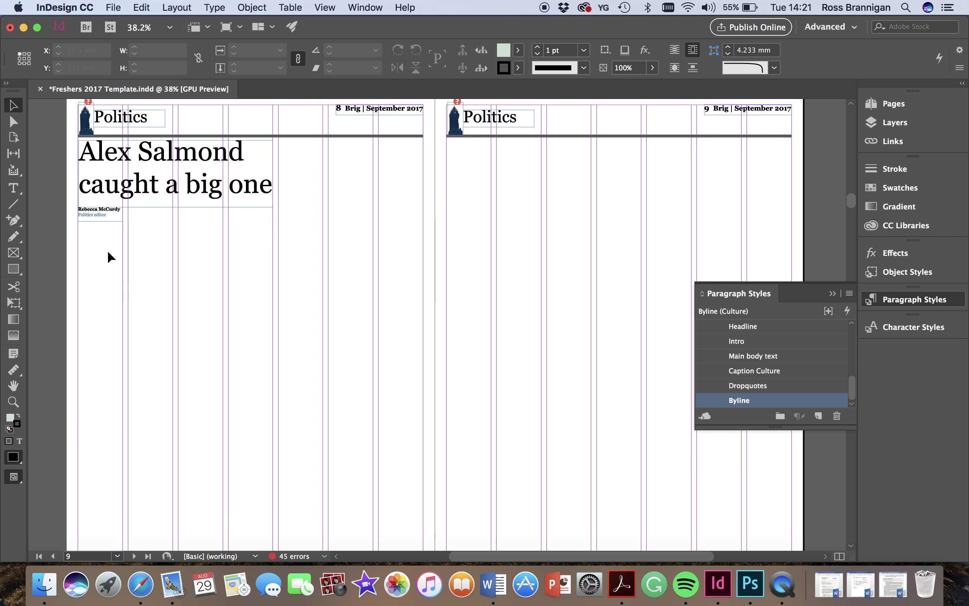
pyautogui.scroll(-1, 107, 251)
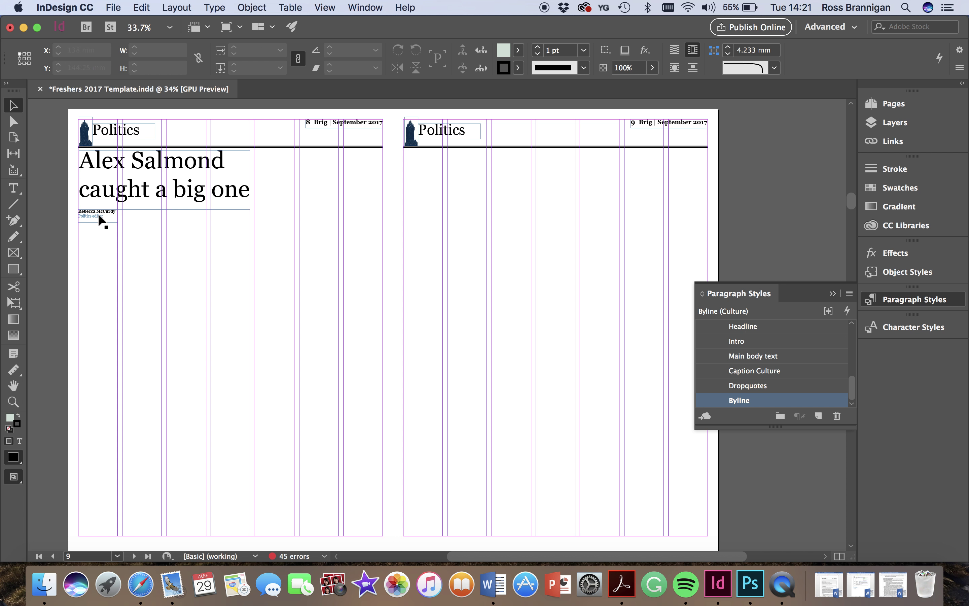
pyautogui.click(13, 253)
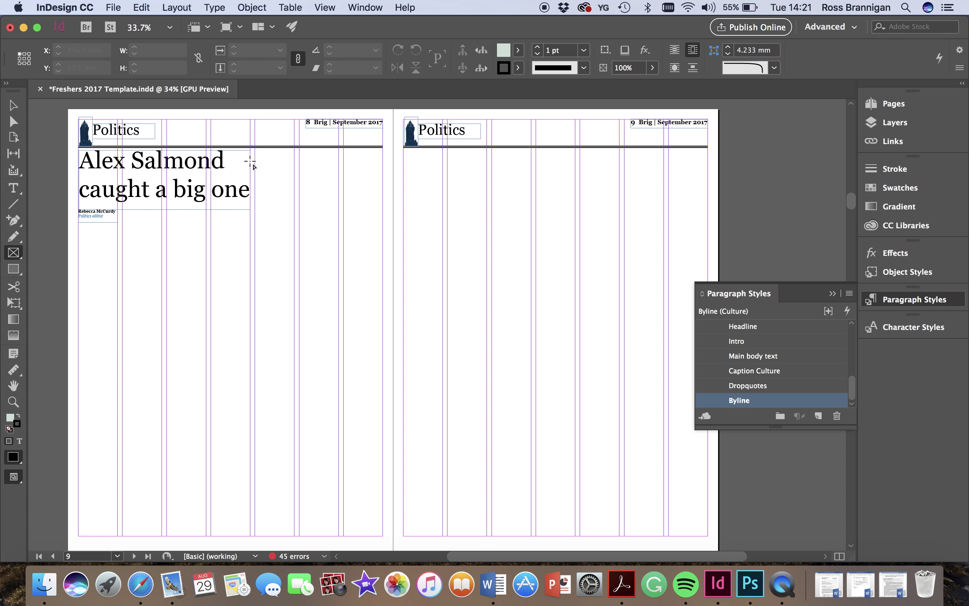
pyautogui.scroll(3, 251, 155)
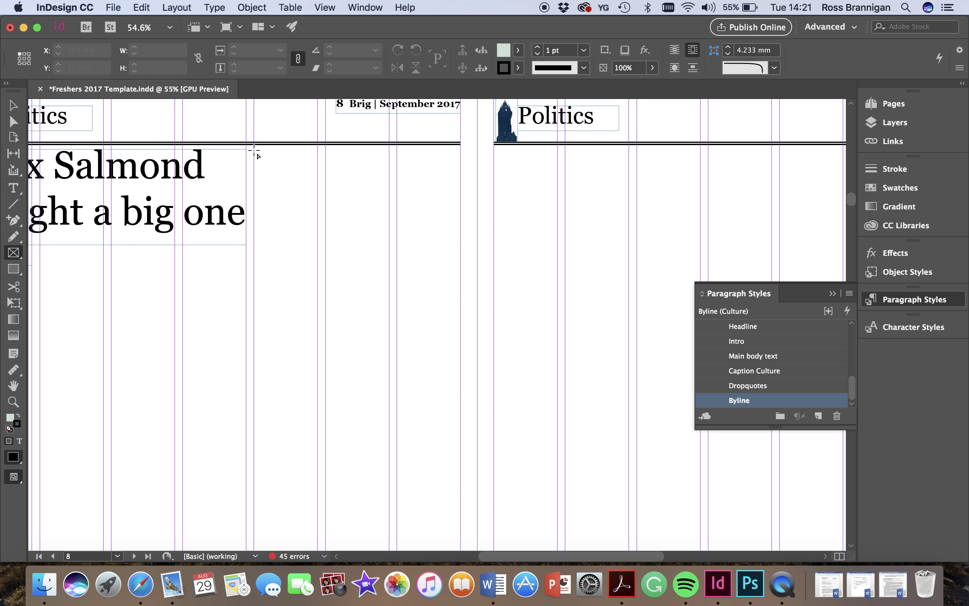
pyautogui.moveTo(254, 152); pyautogui.dragTo(700, 449)
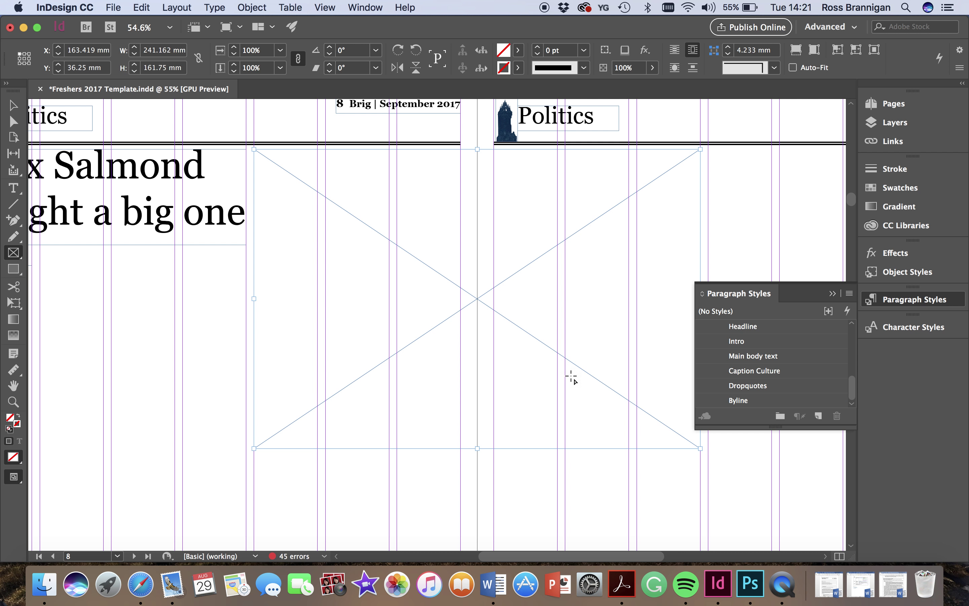
pyautogui.click(141, 584)
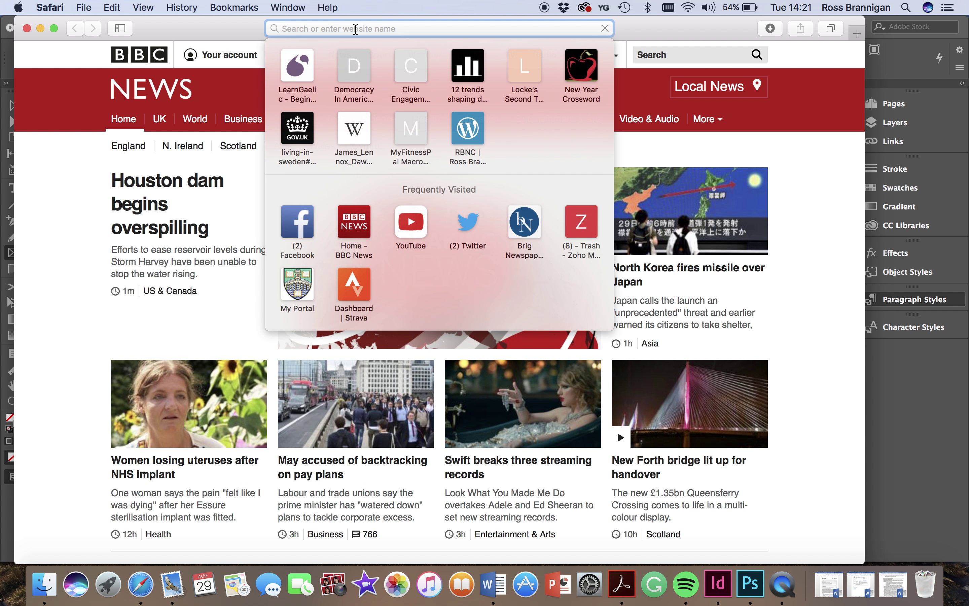
# - Search for 'alex salmond fish' and switch to the image results
pyautogui.write('alex salmond ')
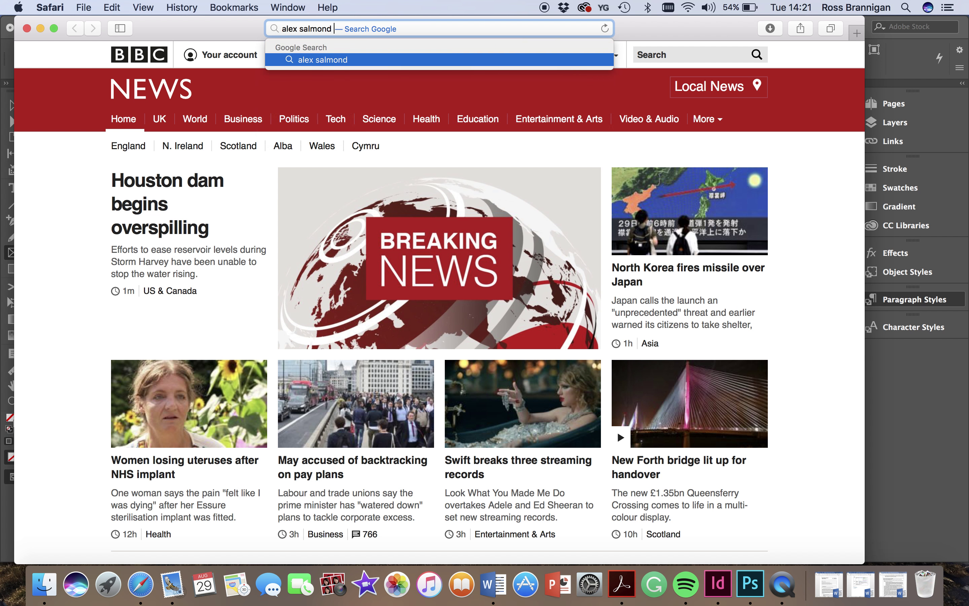
pyautogui.write('fish')
pyautogui.press('Return')
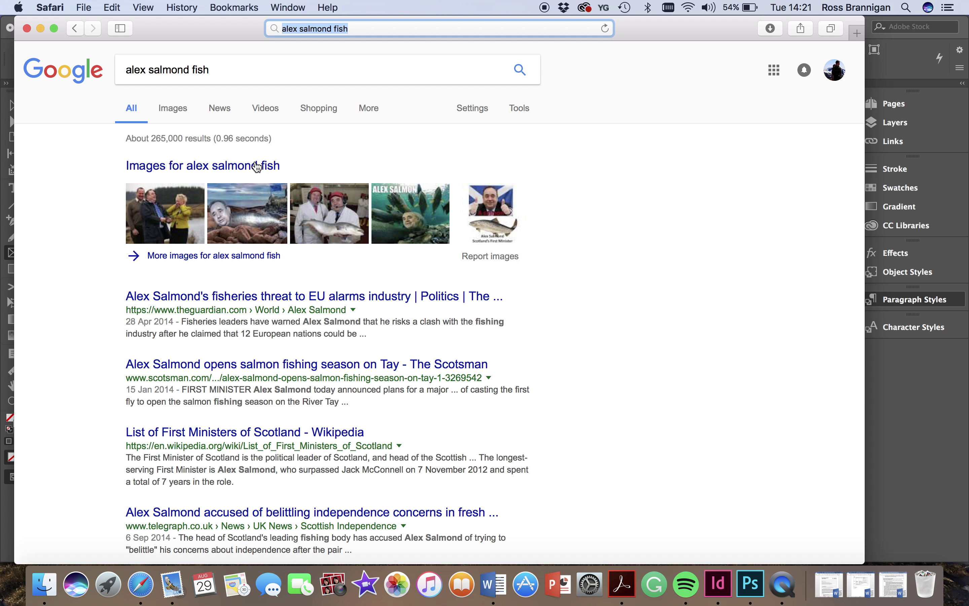
pyautogui.click(177, 221)
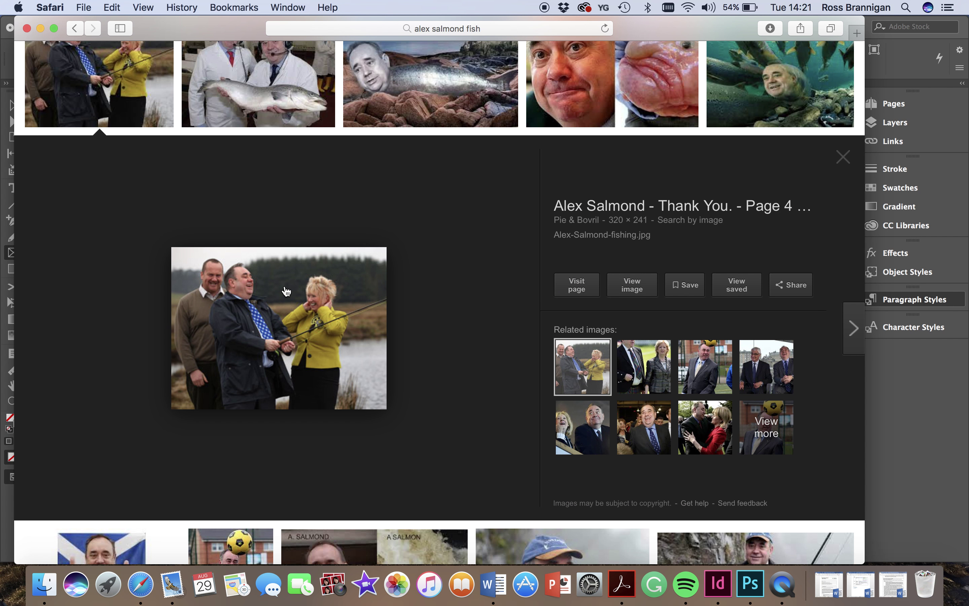
pyautogui.scroll(-5, 381, 224)
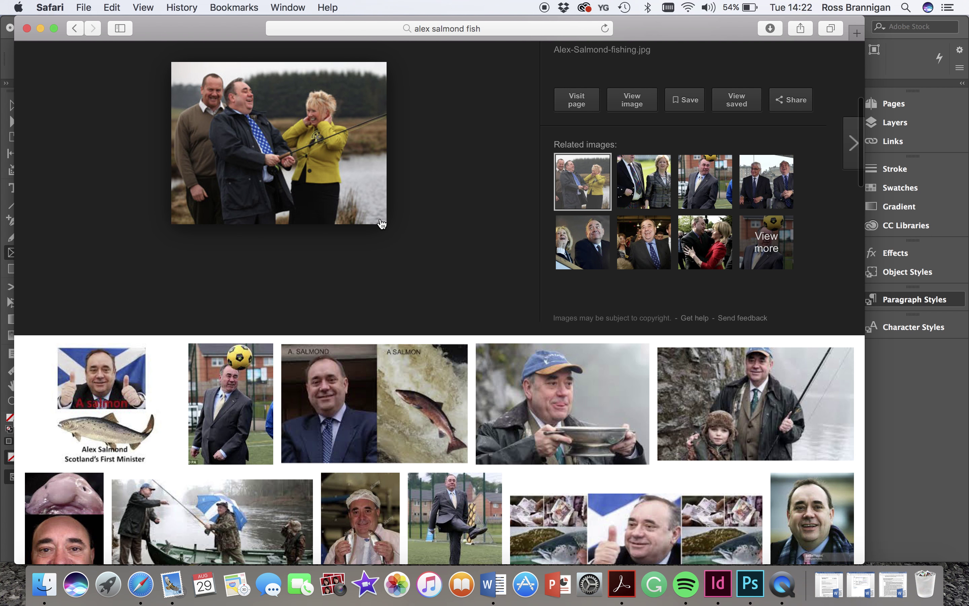
pyautogui.scroll(-2, 381, 223)
# - Preview several results and save the person-as-salmon collage image to Downloads
pyautogui.click(753, 312)
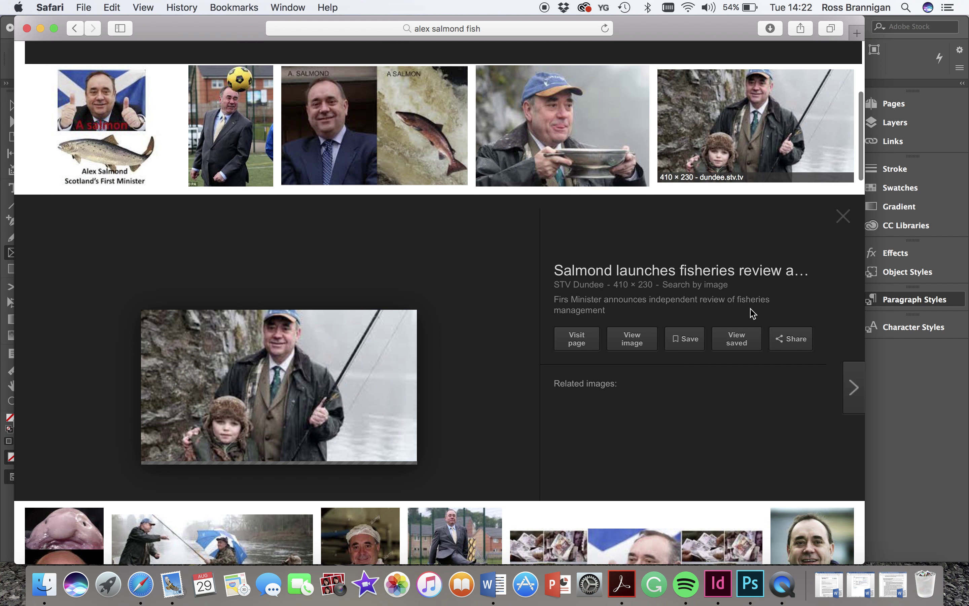
pyautogui.click(663, 366)
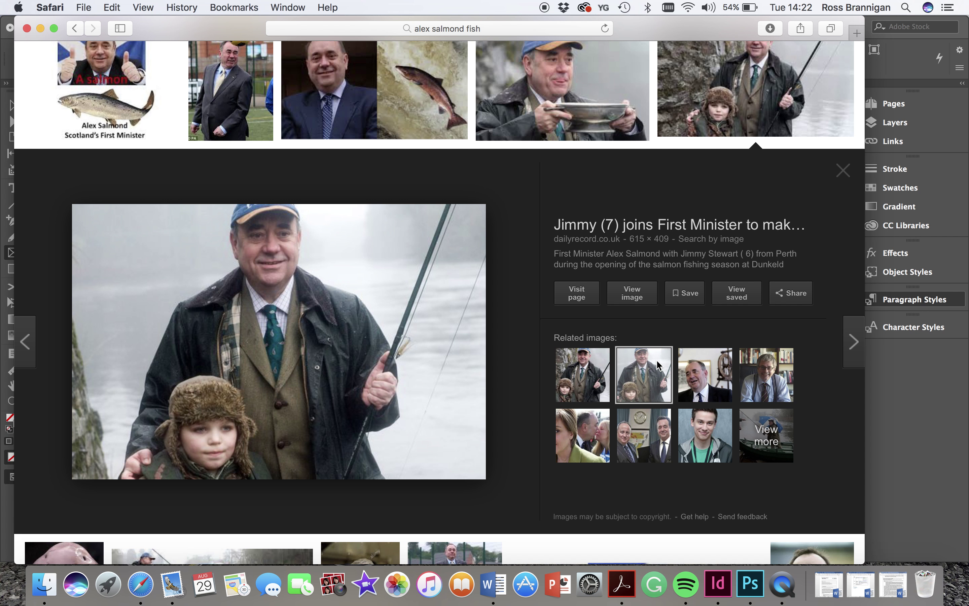
pyautogui.scroll(6, 479, 251)
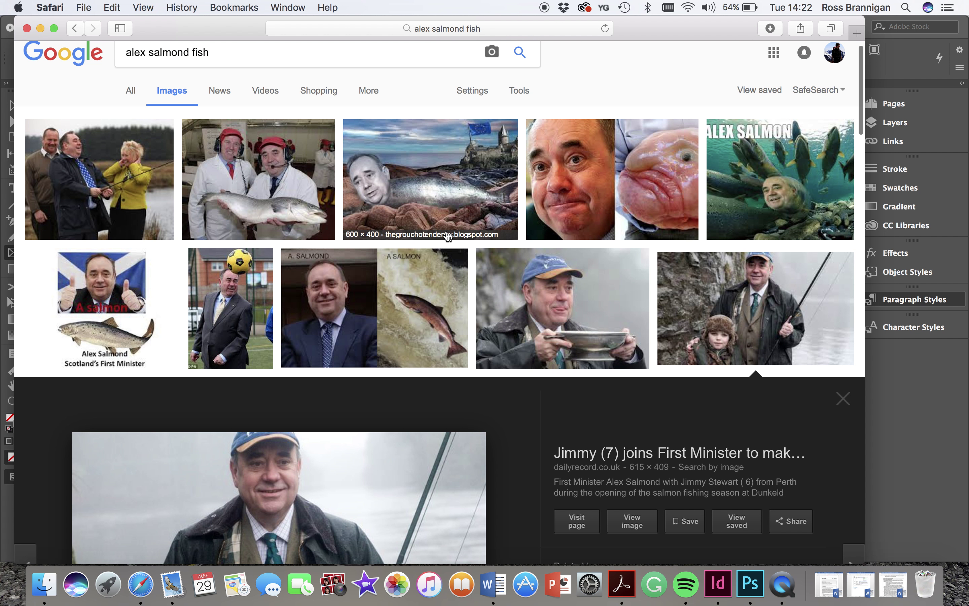
pyautogui.click(444, 188)
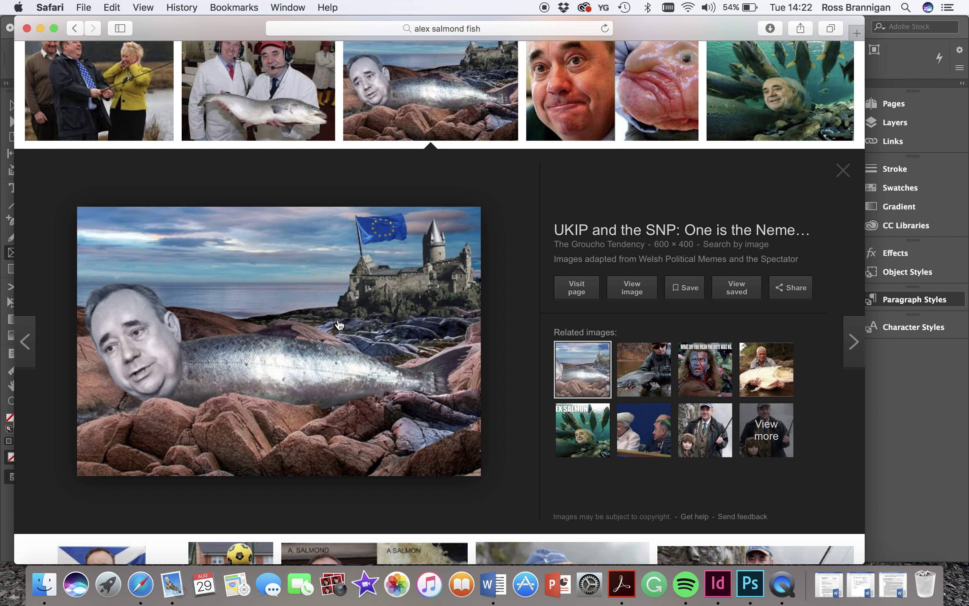
pyautogui.rightClick(339, 324)
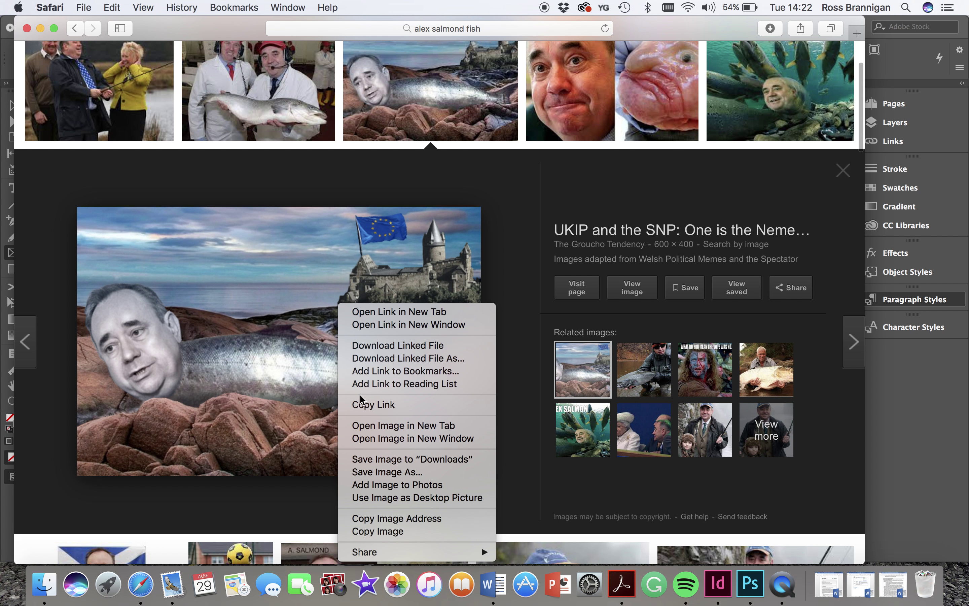
pyautogui.click(362, 463)
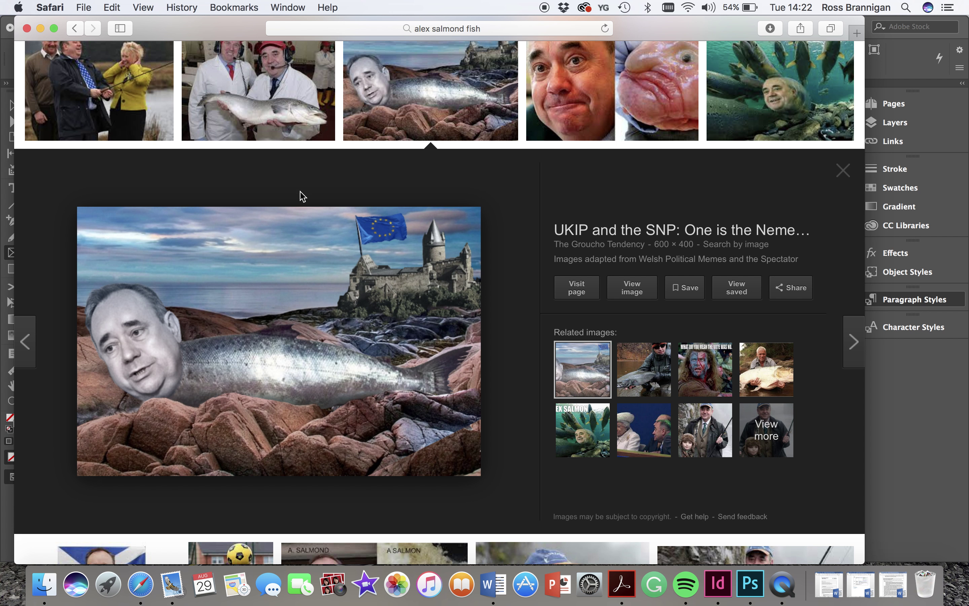
# - Save the photo of two men holding a salmon to Downloads and return to InDesign
pyautogui.click(281, 85)
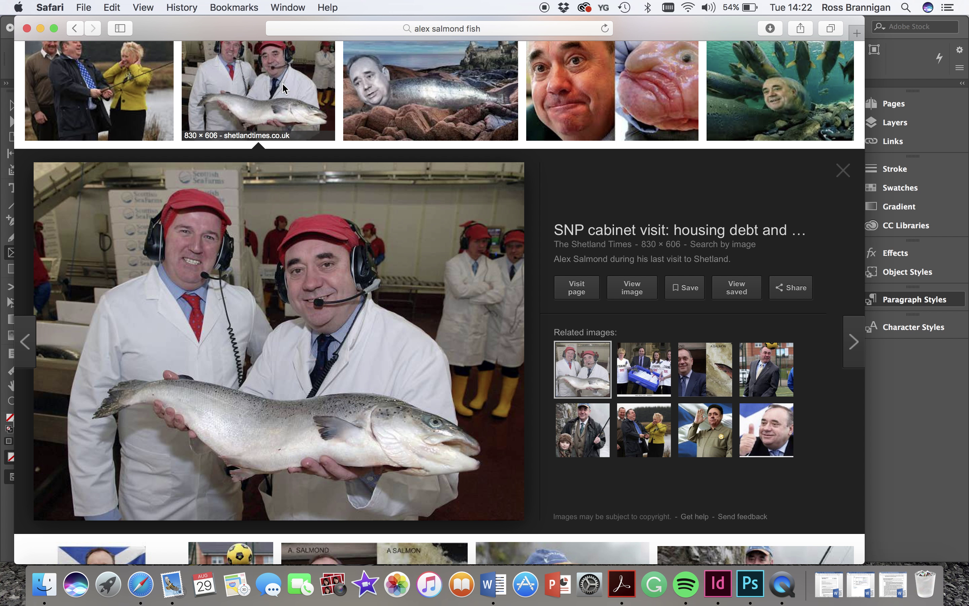
pyautogui.rightClick(288, 270)
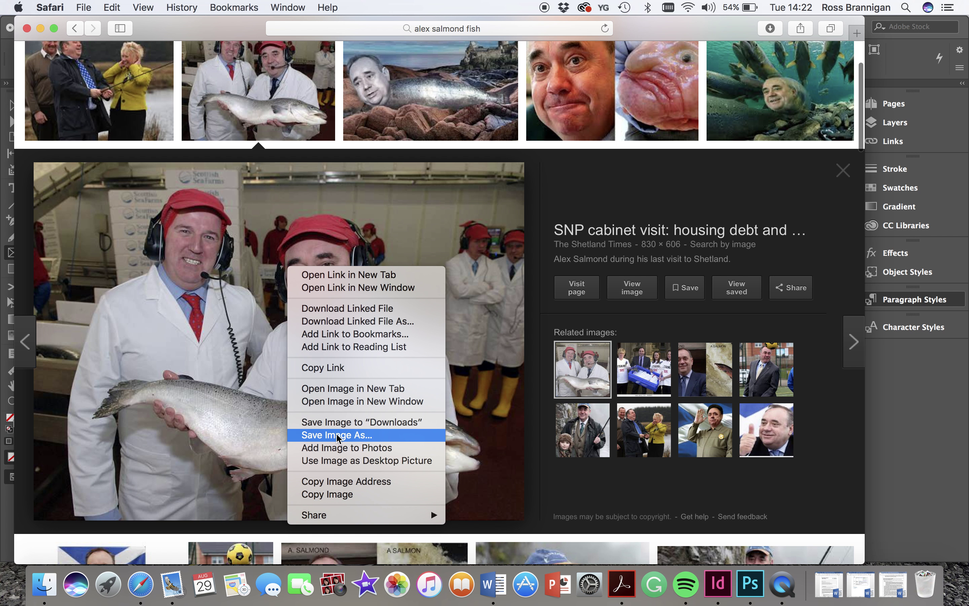
pyautogui.click(340, 423)
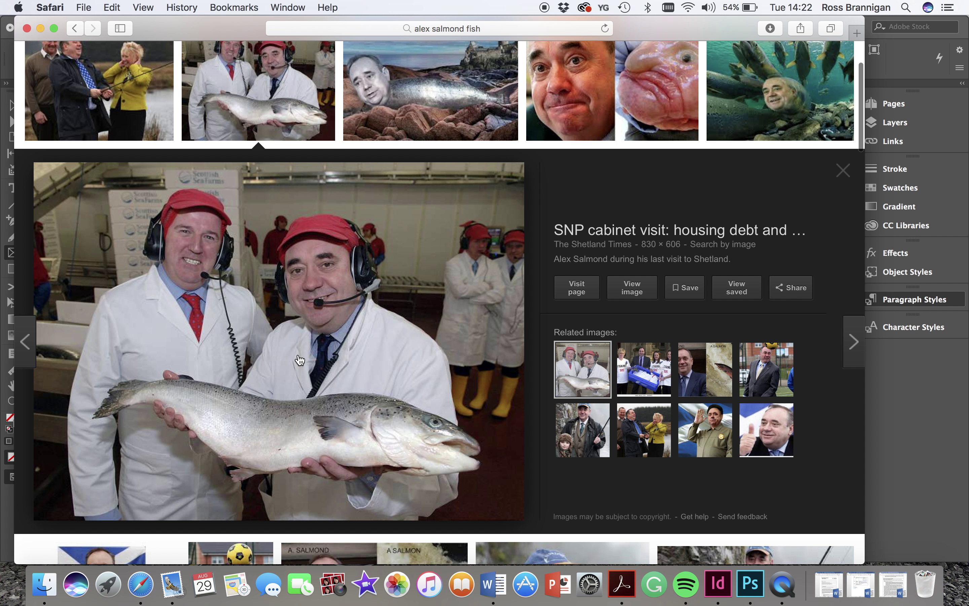
pyautogui.click(726, 583)
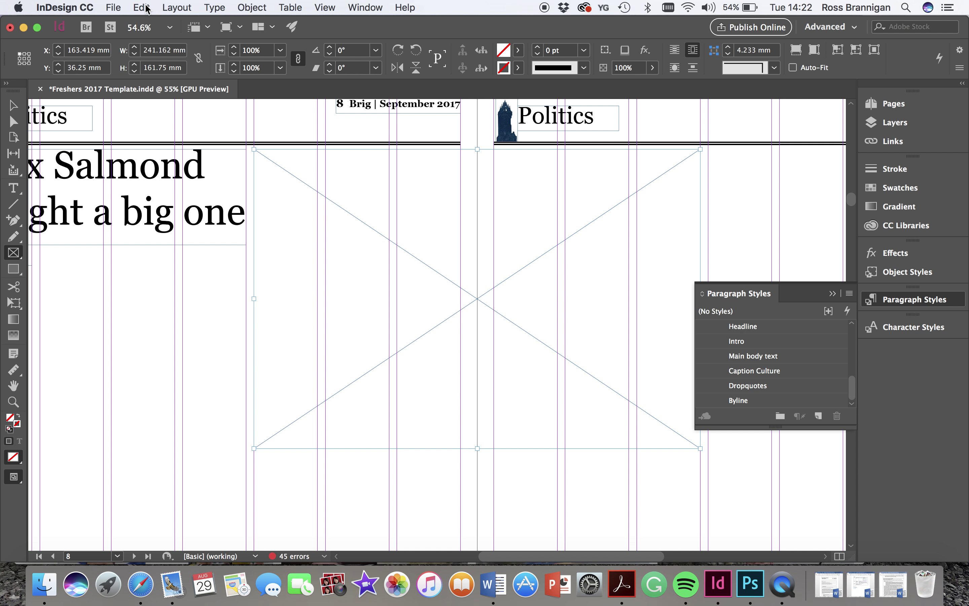
# - Place the downloaded salmon-holding photo in the frame and fill the frame proportionally
pyautogui.click(119, 4)
pyautogui.click(141, 181)
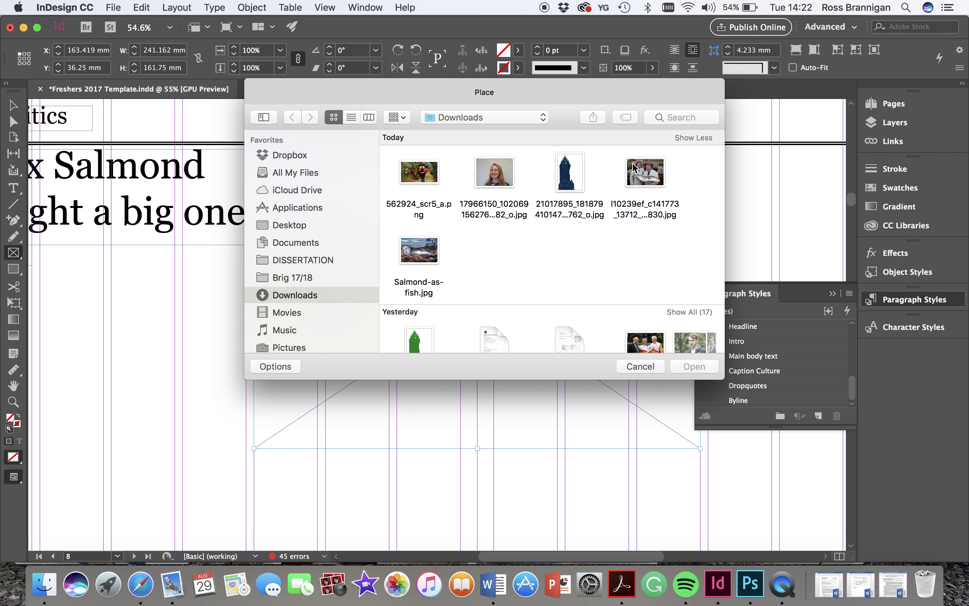
pyautogui.doubleClick(633, 168)
pyautogui.rightClick(367, 265)
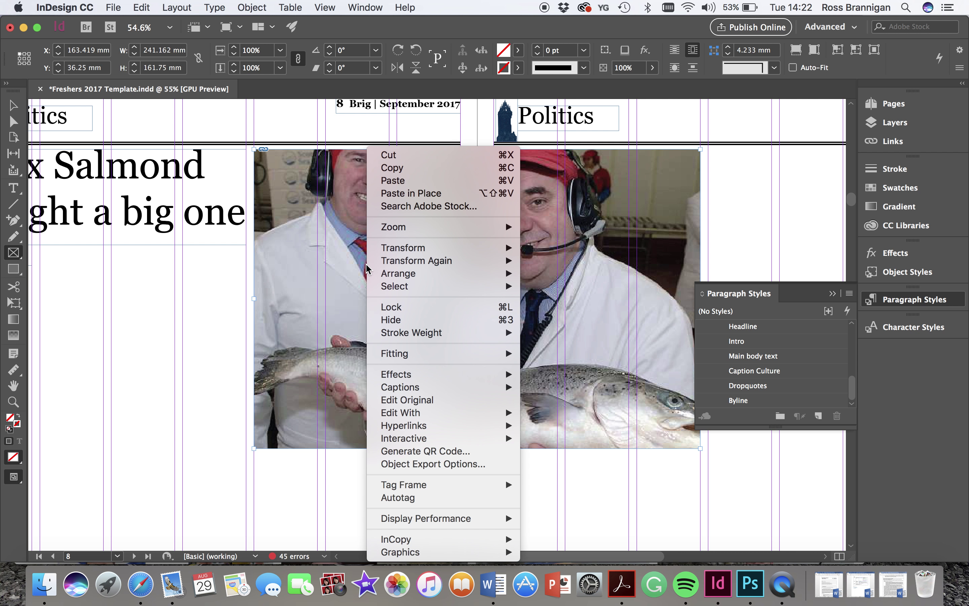
pyautogui.moveTo(398, 354)
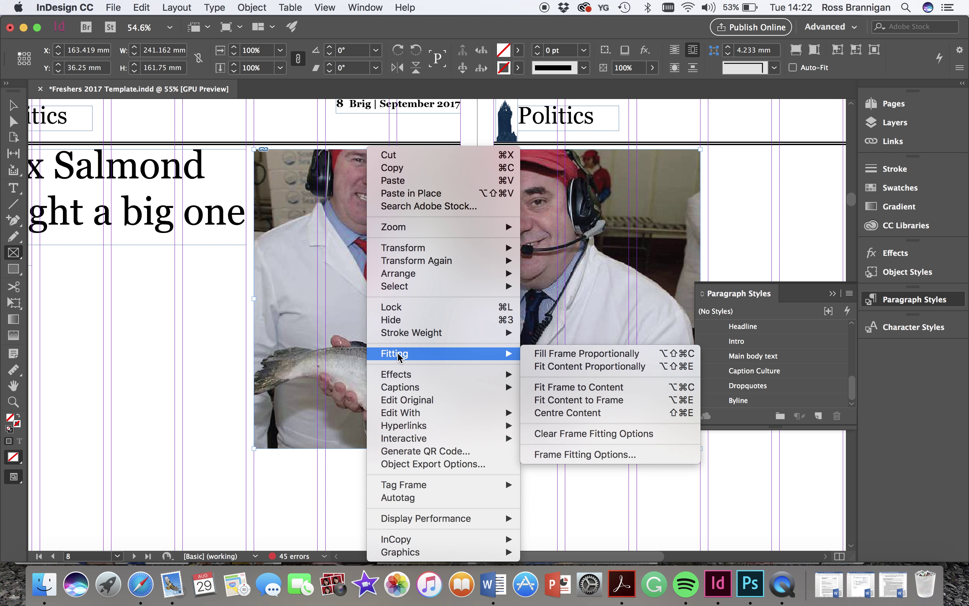
pyautogui.click(556, 353)
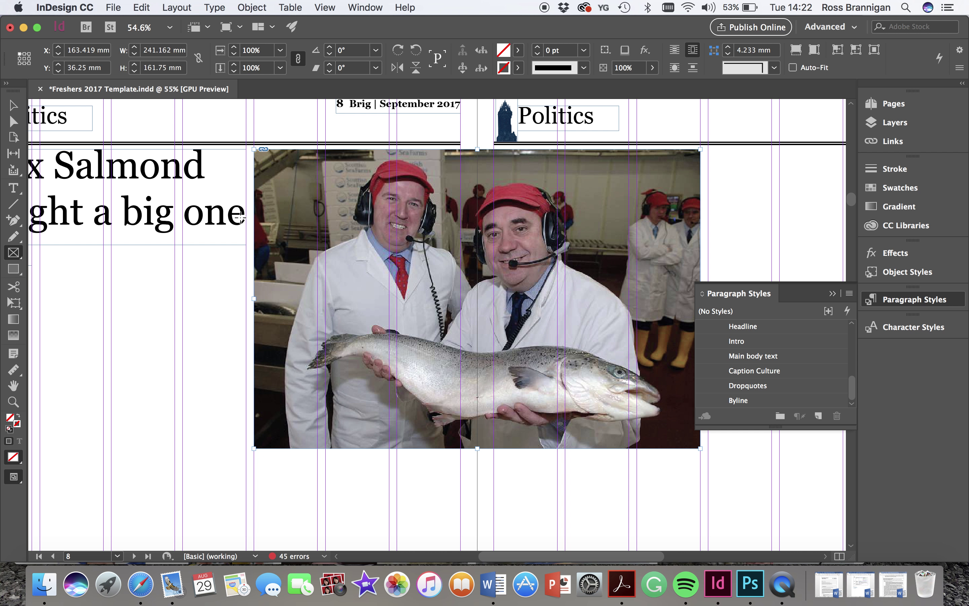
# - Enlarge the photo frame toward the lower left and shift the image right into place
pyautogui.click(13, 105)
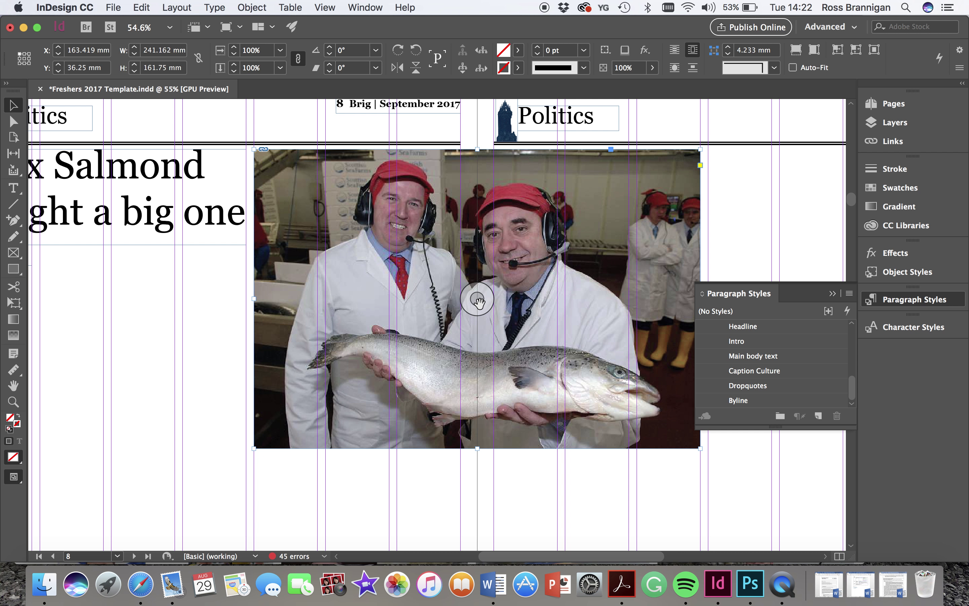
pyautogui.click(478, 300)
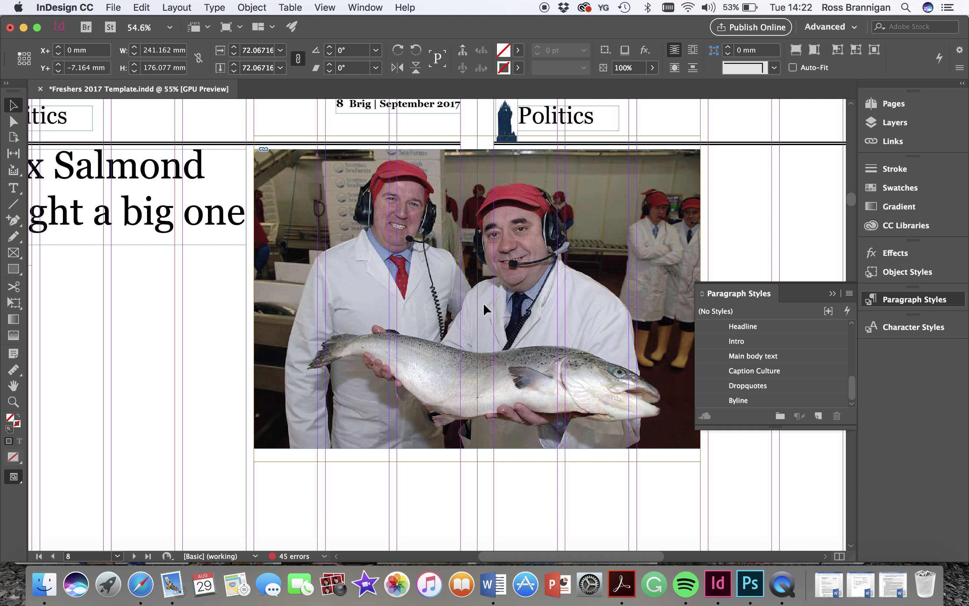
pyautogui.moveTo(478, 299); pyautogui.dragTo(495, 299)
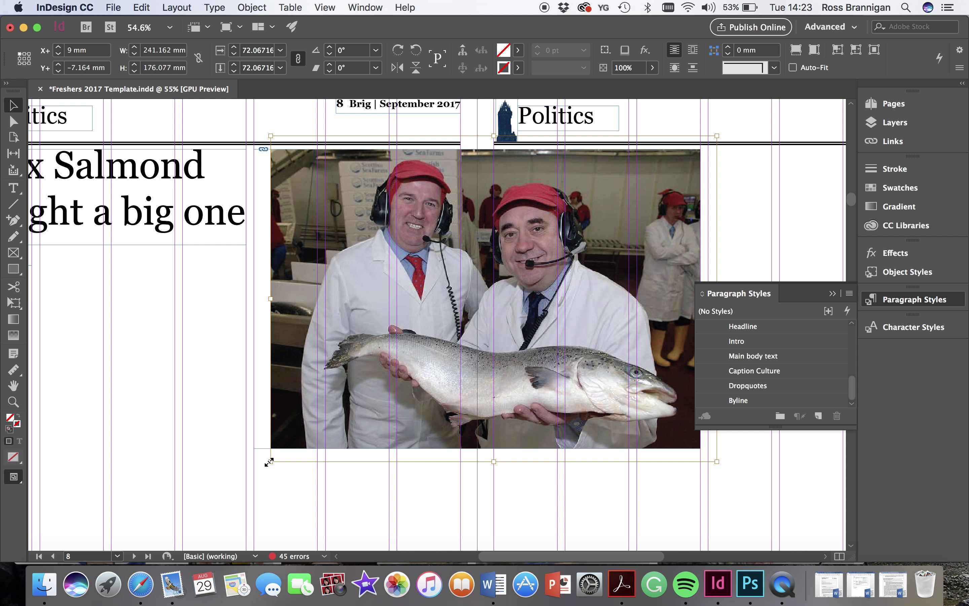
pyautogui.moveTo(269, 462); pyautogui.dragTo(254, 477)
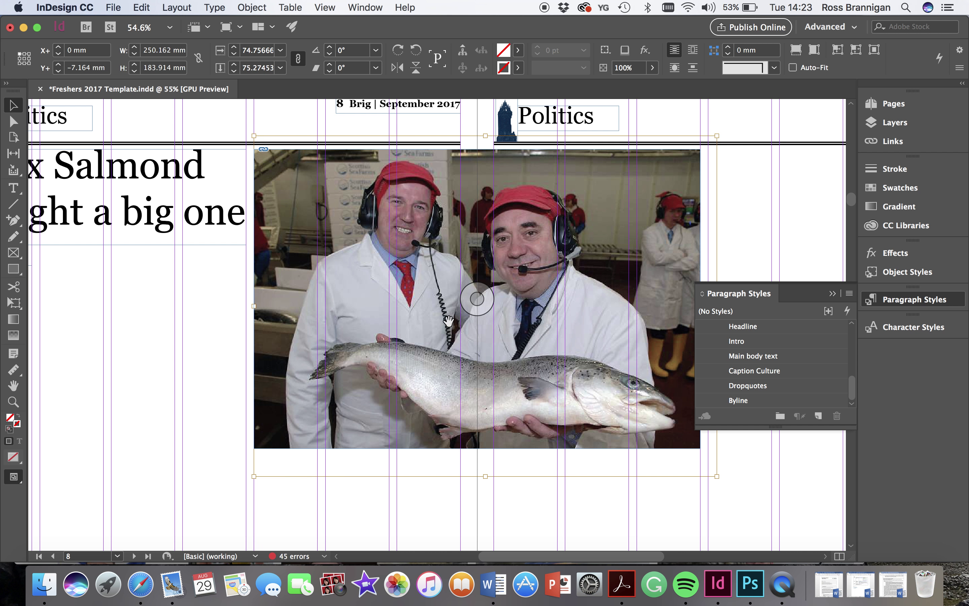
pyautogui.moveTo(443, 298); pyautogui.dragTo(451, 297)
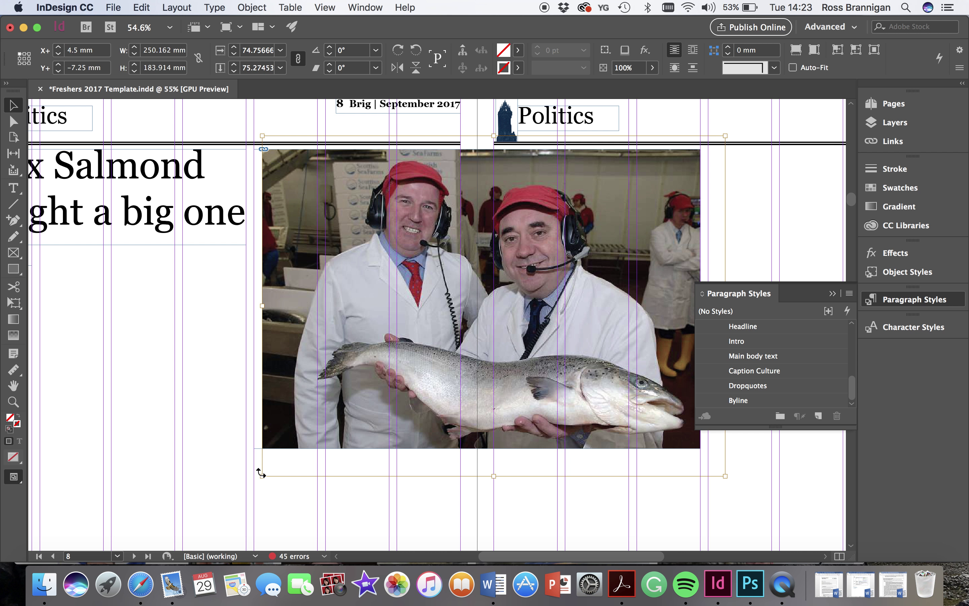
pyautogui.moveTo(261, 477); pyautogui.dragTo(254, 488)
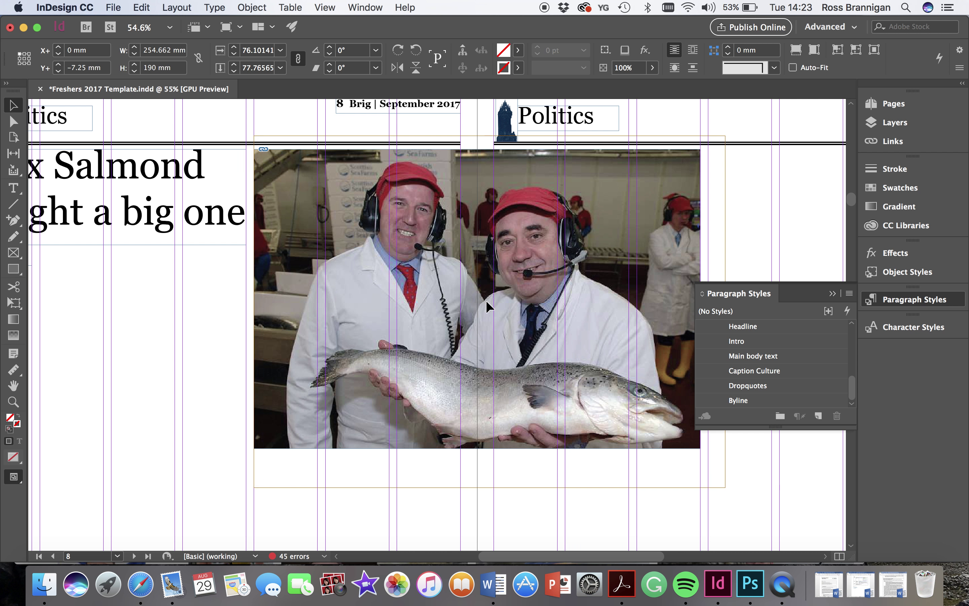
pyautogui.moveTo(479, 298)
pyautogui.mouseDown()
pyautogui.moveTo(491, 299)
pyautogui.moveTo(478, 304)
pyautogui.mouseUp()
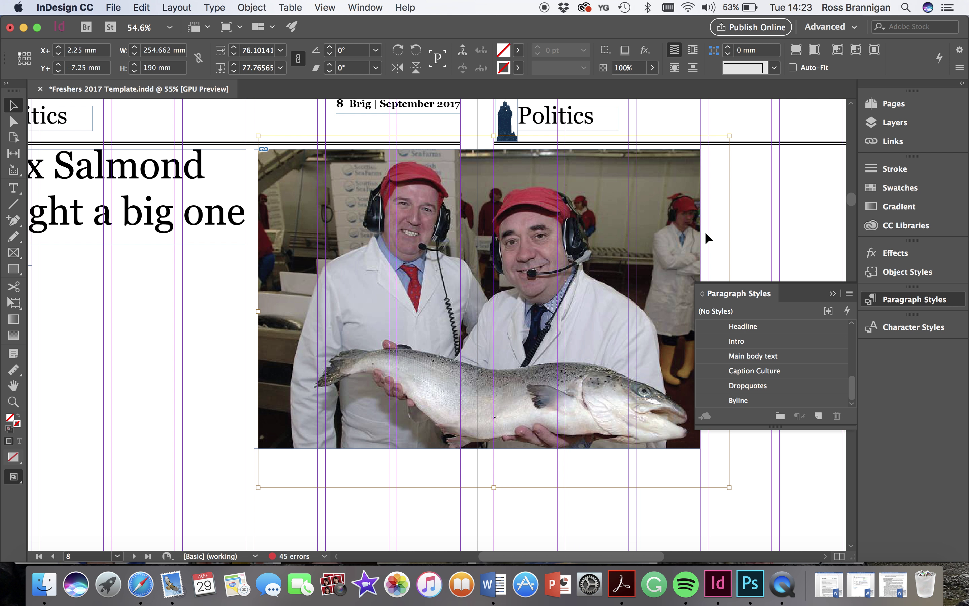
pyautogui.click(781, 223)
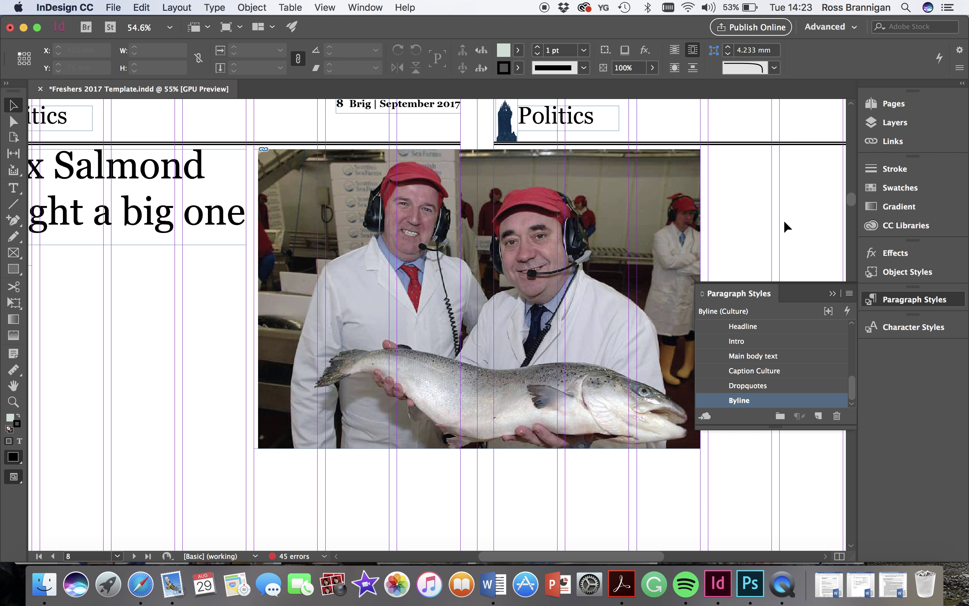
# - Draw a small text frame over the photo's upper right and apply the Caption paragraph style
pyautogui.scroll(-3, 784, 221)
pyautogui.scroll(2, 784, 221)
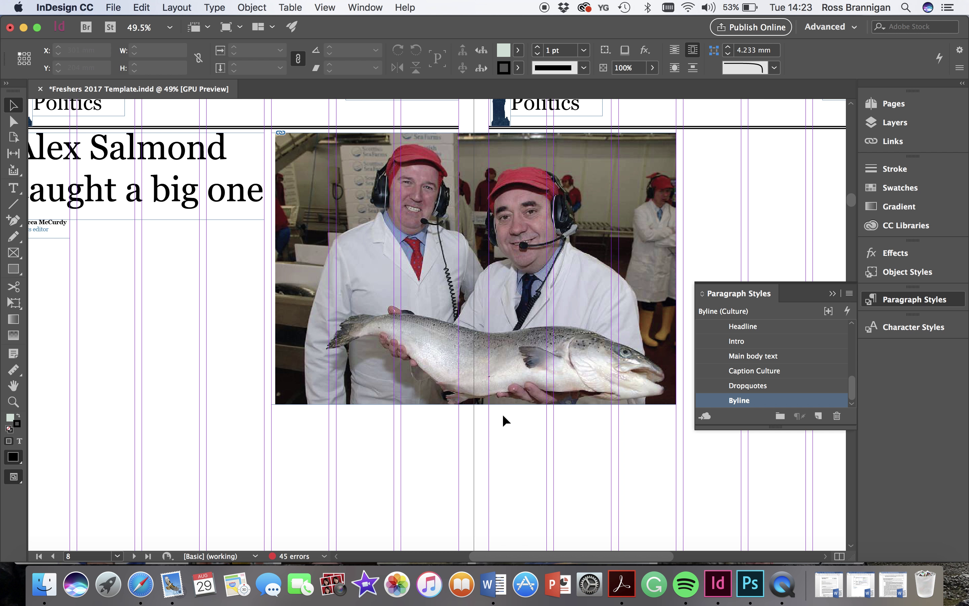
pyautogui.click(14, 186)
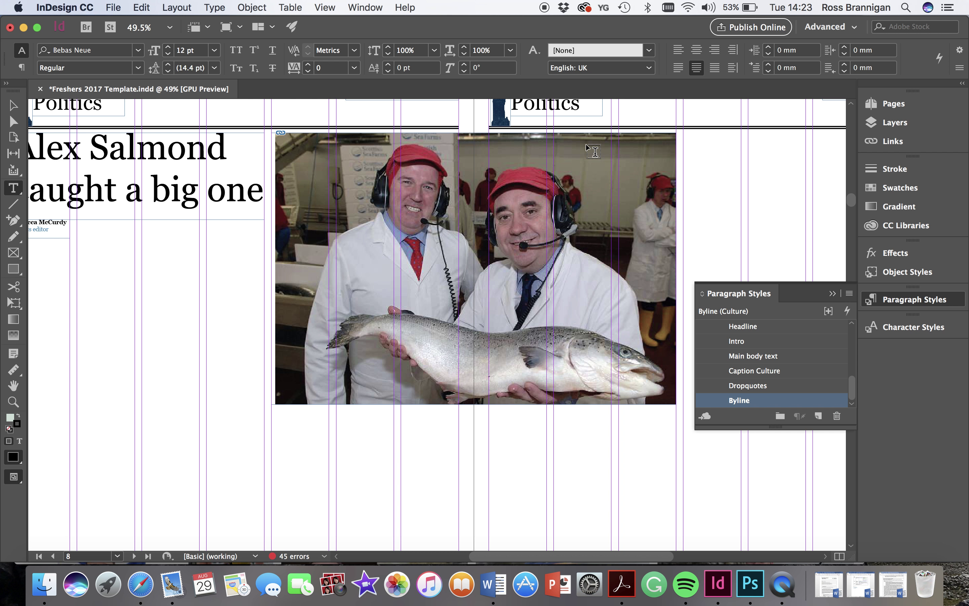
pyautogui.moveTo(583, 139); pyautogui.dragTo(669, 158)
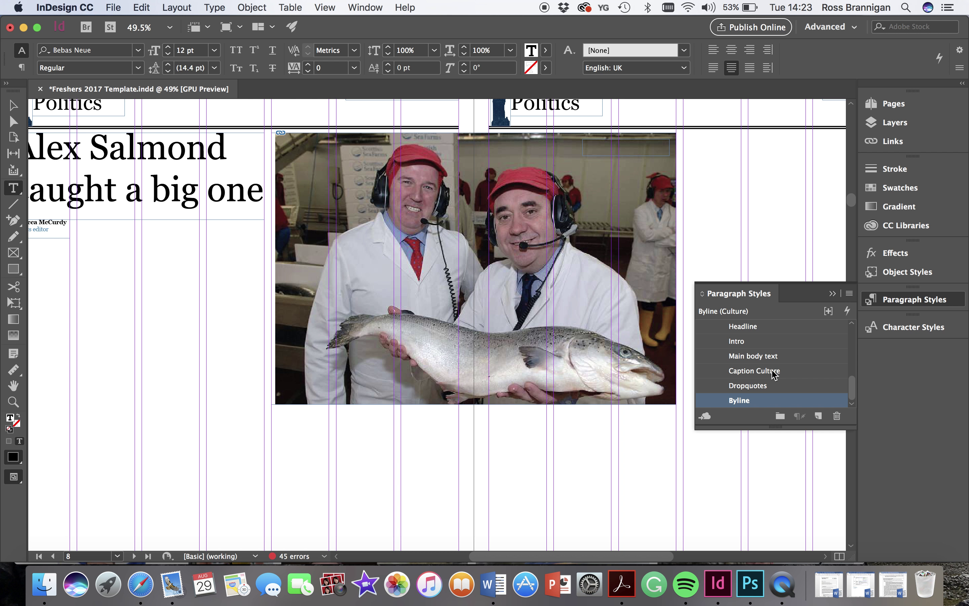
pyautogui.scroll(1, 776, 374)
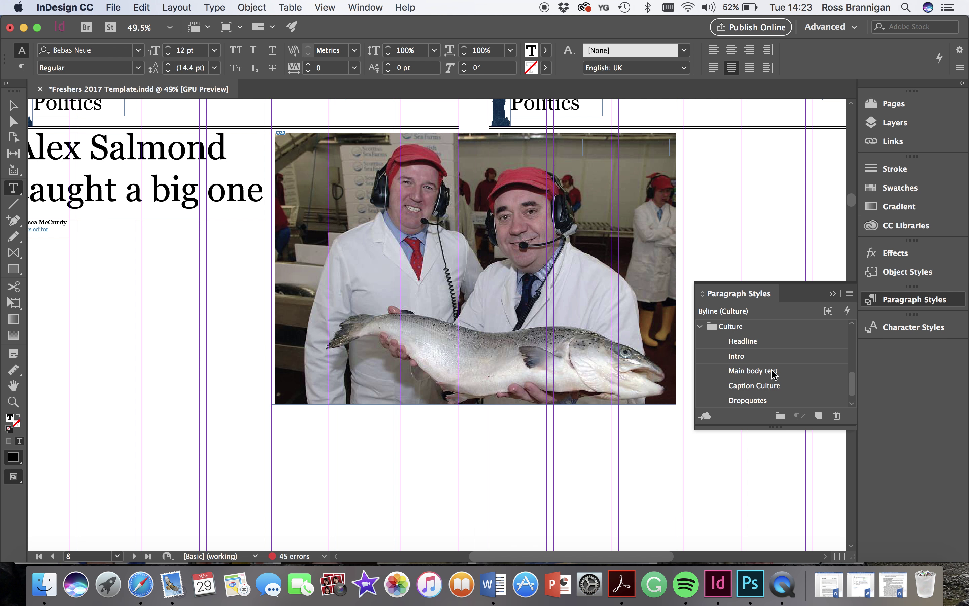
pyautogui.scroll(-1, 776, 374)
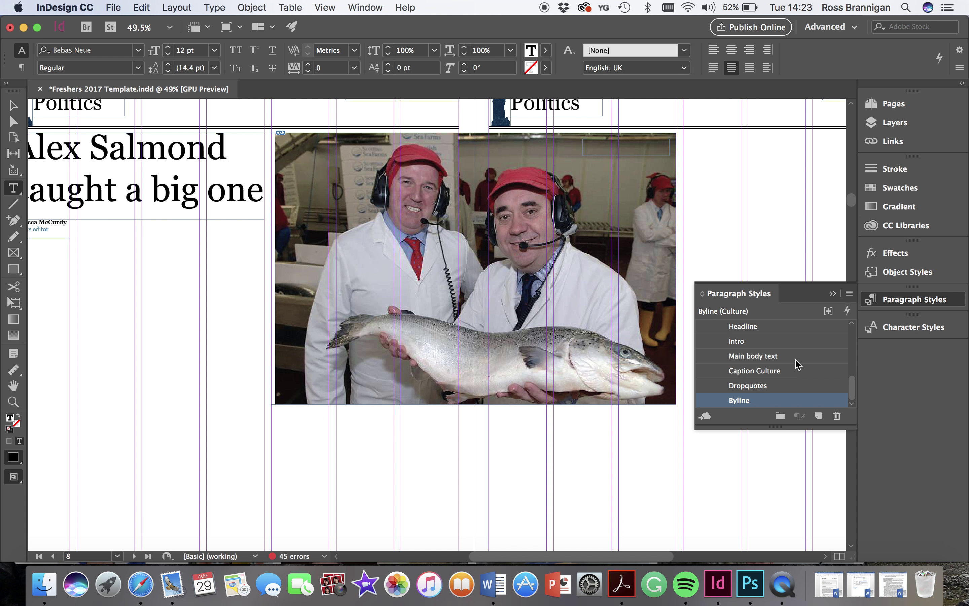
pyautogui.scroll(10, 798, 364)
pyautogui.scroll(-3, 799, 358)
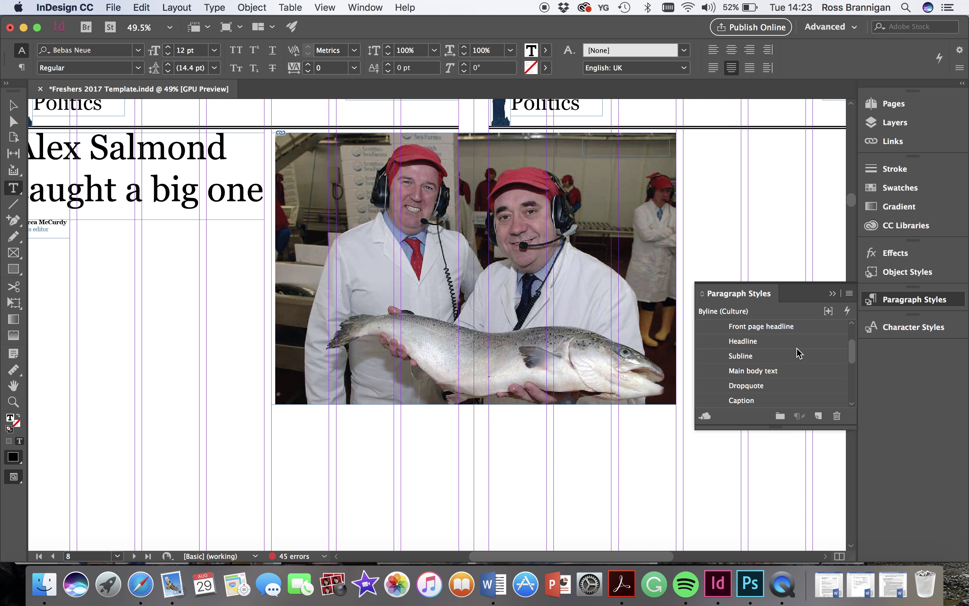
pyautogui.click(748, 400)
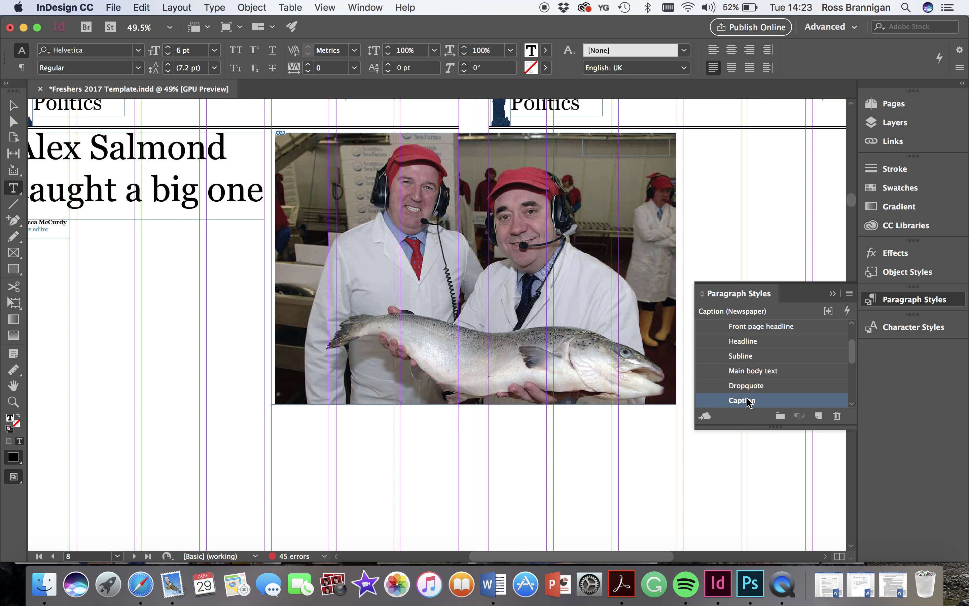
pyautogui.click(140, 580)
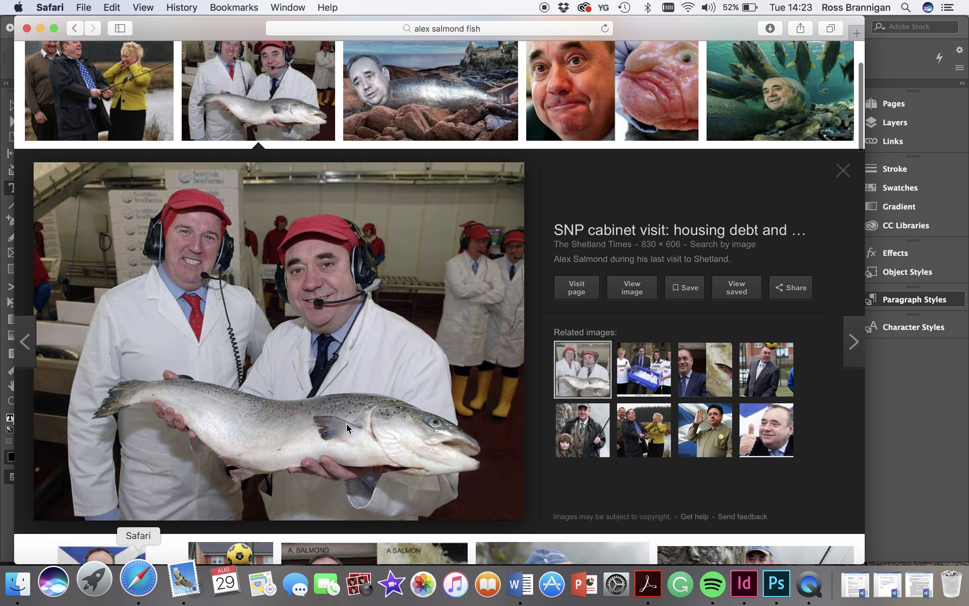
# - Read through the Shetland Times SNP cabinet-visit article, then go back to InDesign
pyautogui.click(587, 249)
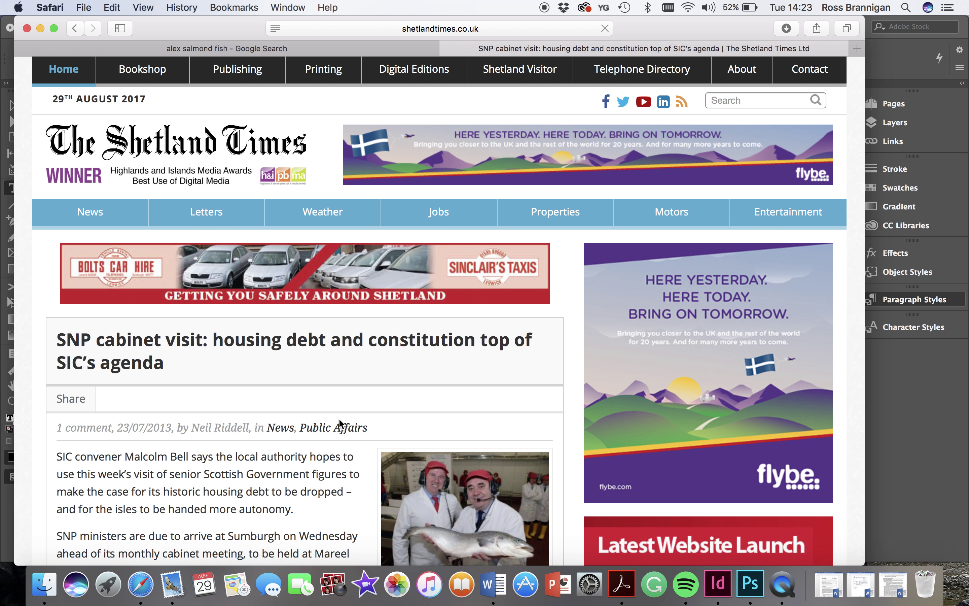
pyautogui.scroll(-5, 325, 460)
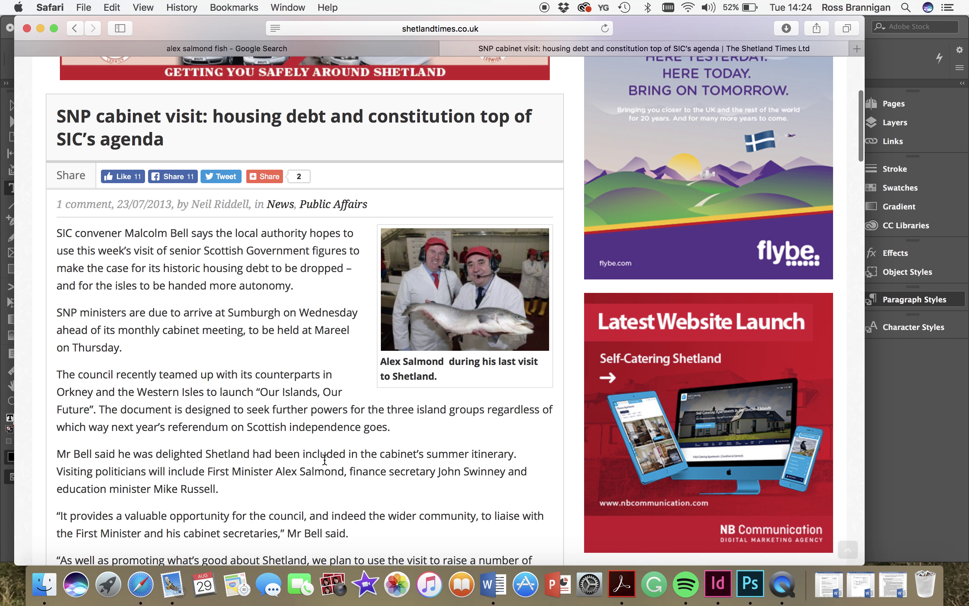
pyautogui.scroll(-15, 325, 460)
pyautogui.scroll(8, 324, 460)
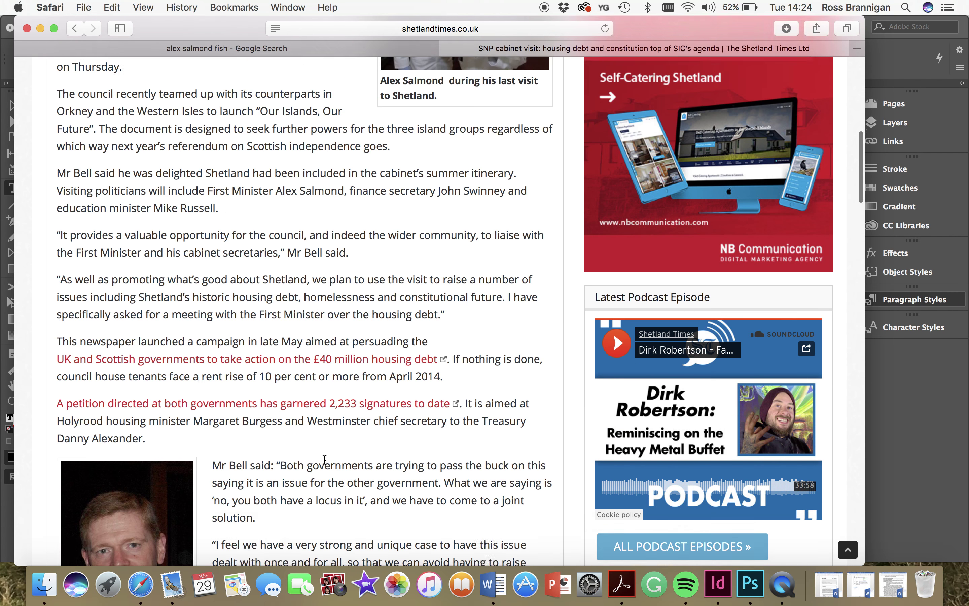
pyautogui.scroll(-20, 324, 459)
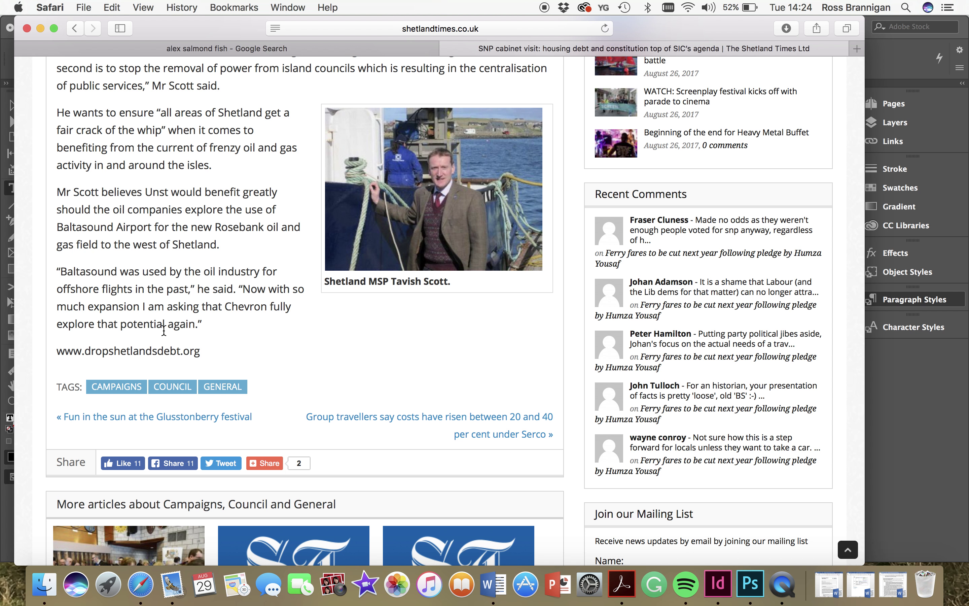
pyautogui.scroll(15, 190, 312)
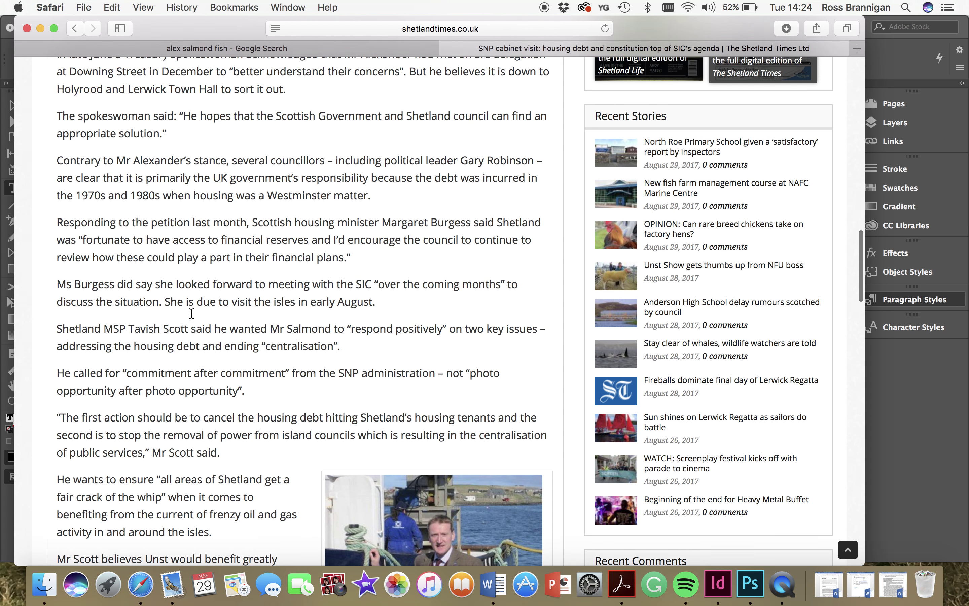
pyautogui.scroll(15, 191, 312)
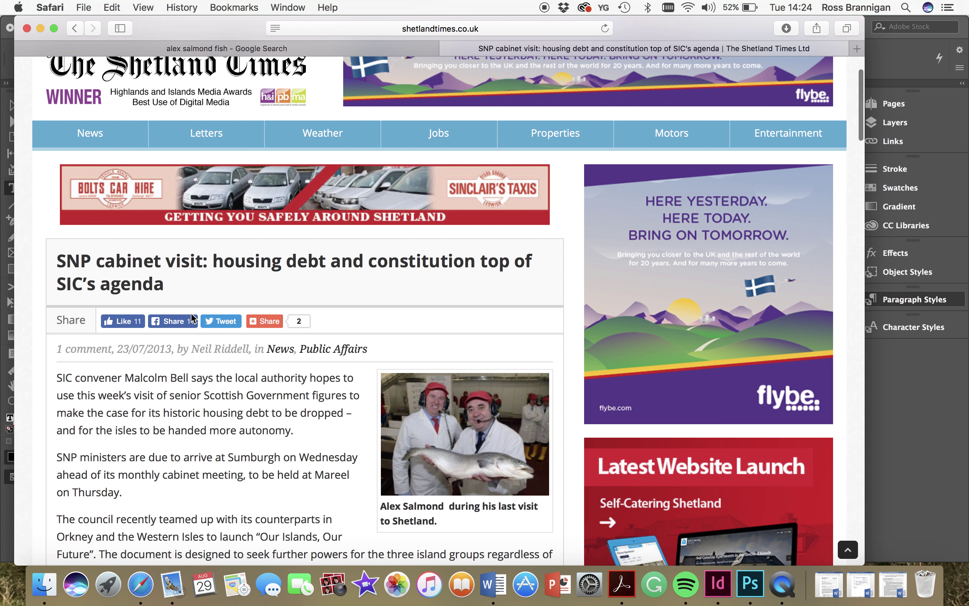
pyautogui.scroll(2, 217, 268)
pyautogui.scroll(-3, 218, 267)
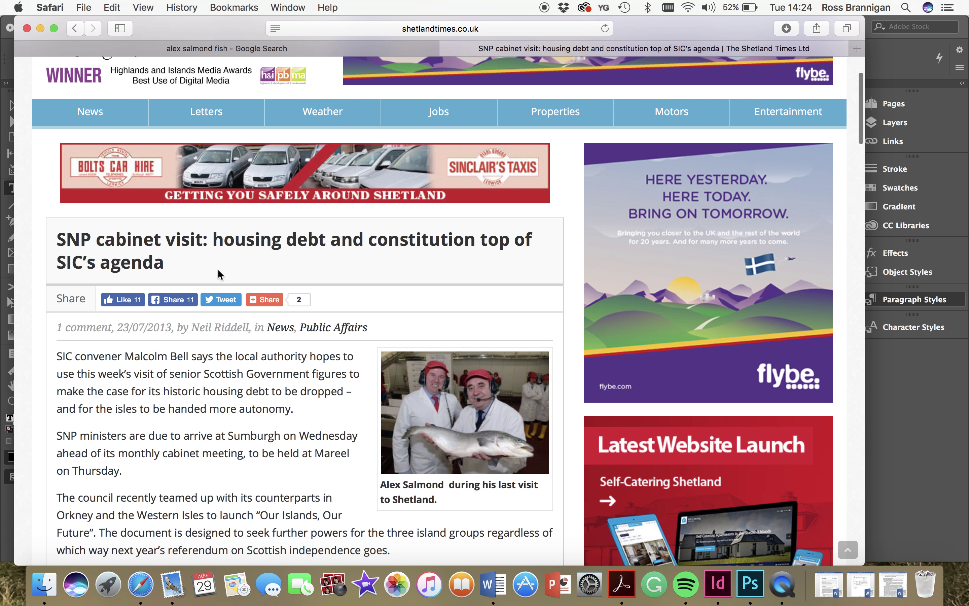
pyautogui.scroll(3, 218, 268)
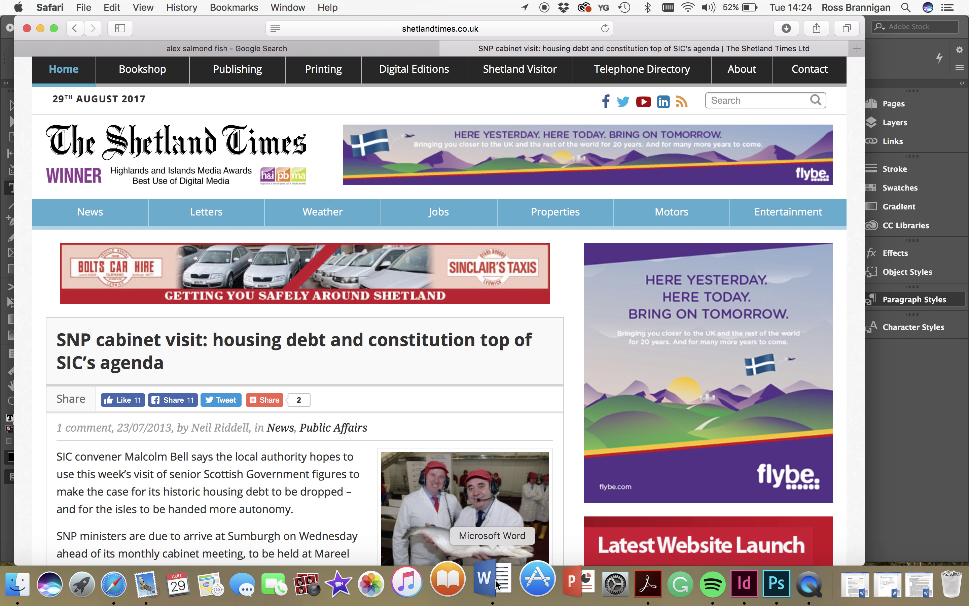
pyautogui.click(725, 583)
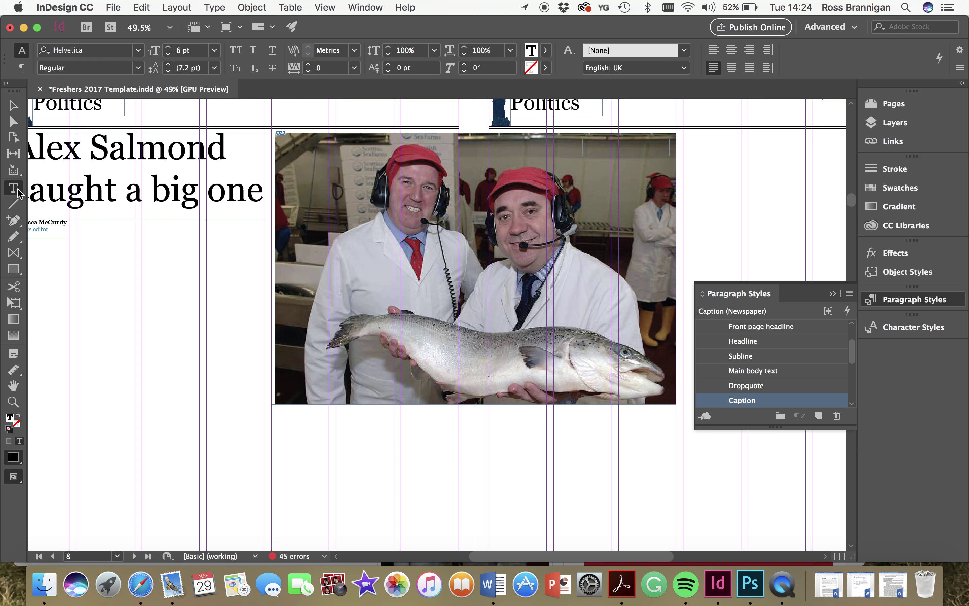
# - Select the caption frame and choose an option from its context menu
pyautogui.click(603, 145)
pyautogui.click(20, 107)
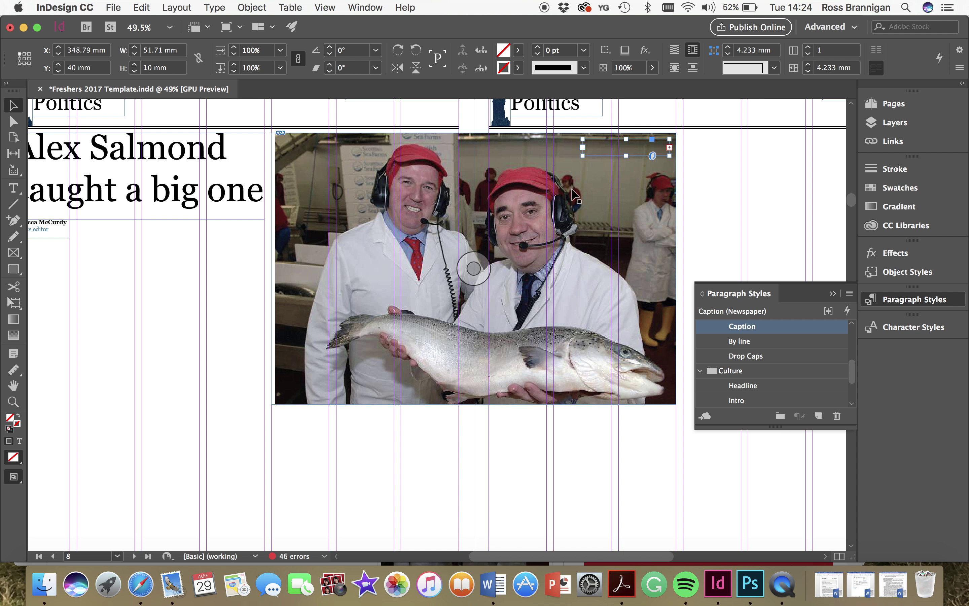
pyautogui.rightClick(615, 144)
pyautogui.moveTo(644, 317)
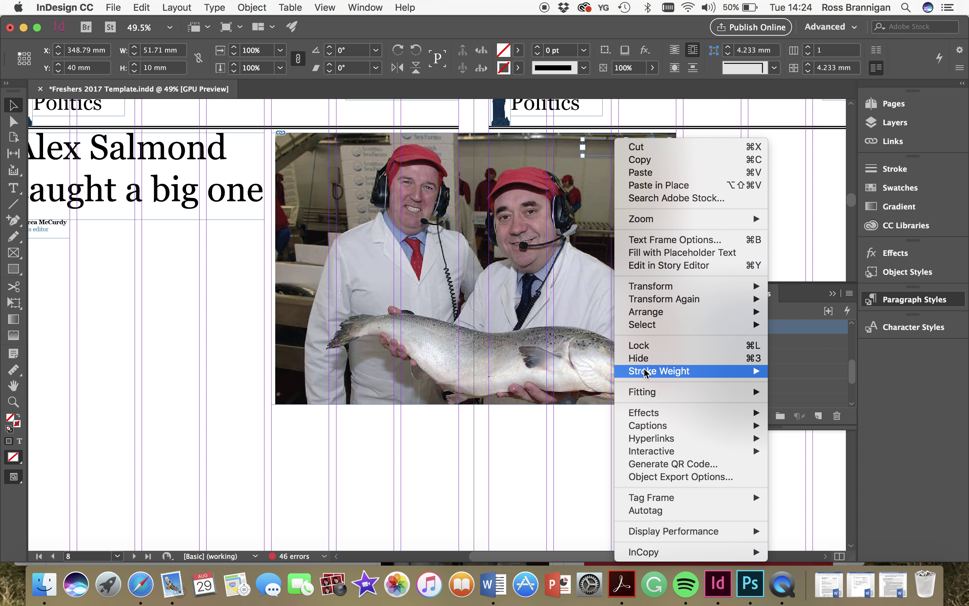
pyautogui.moveTo(667, 312)
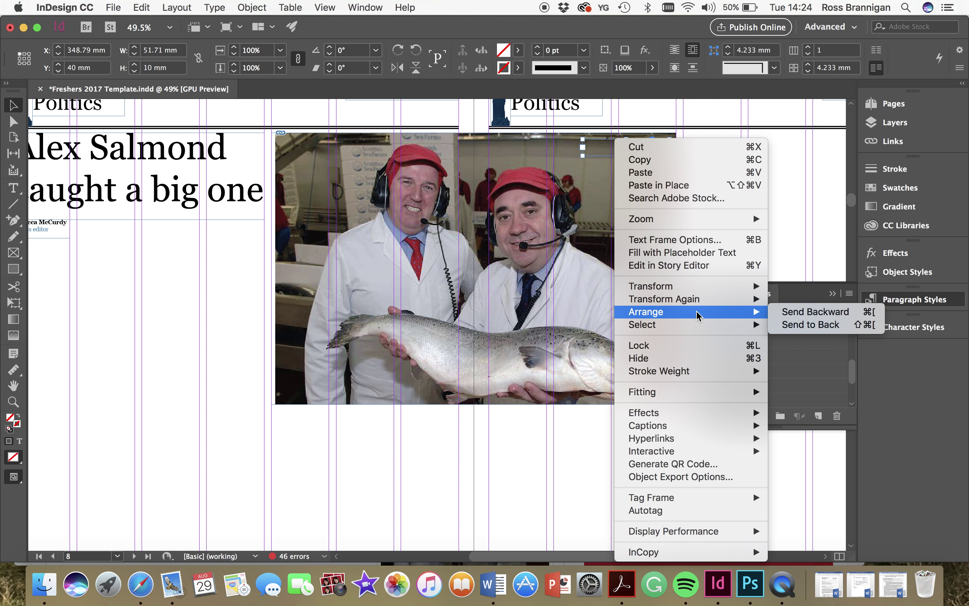
pyautogui.click(810, 324)
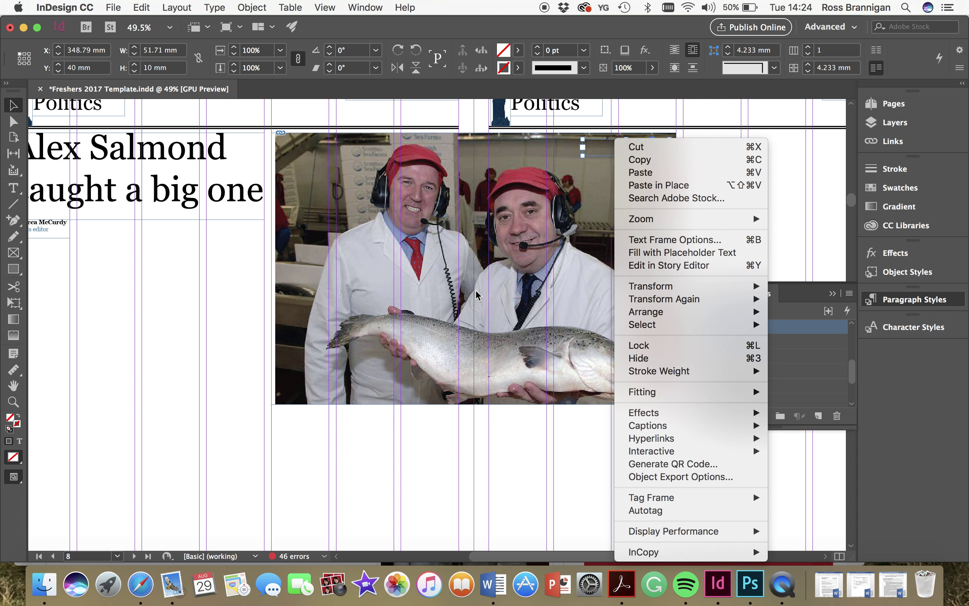
pyautogui.click(358, 287)
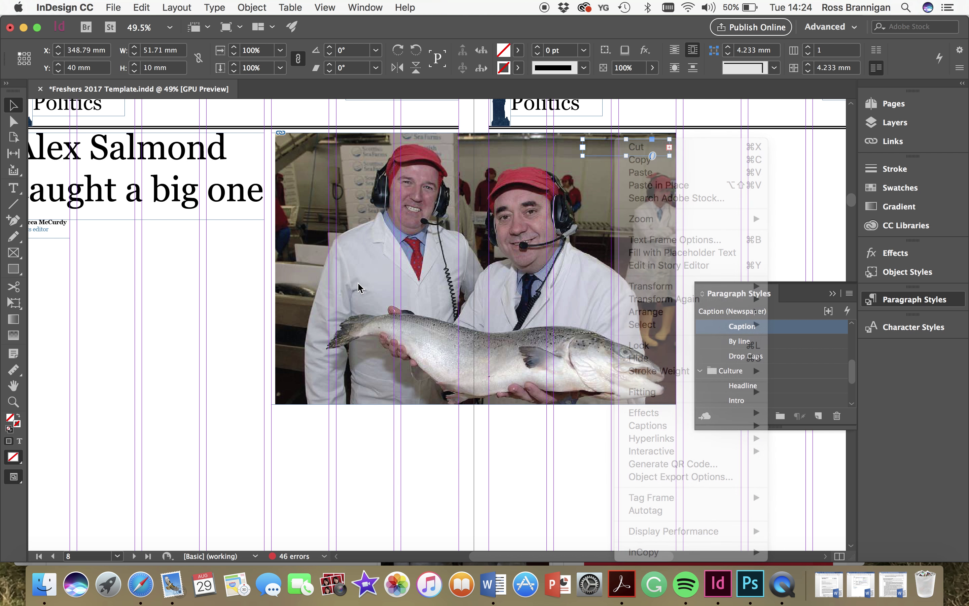
# - Enter the credit caption frame and select all of its text
pyautogui.click(487, 209)
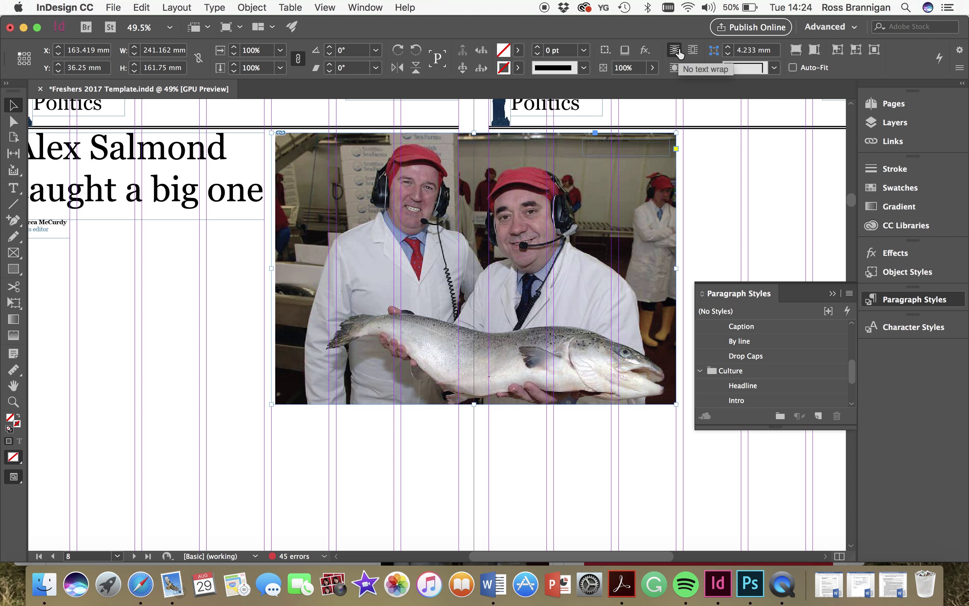
pyautogui.click(623, 143)
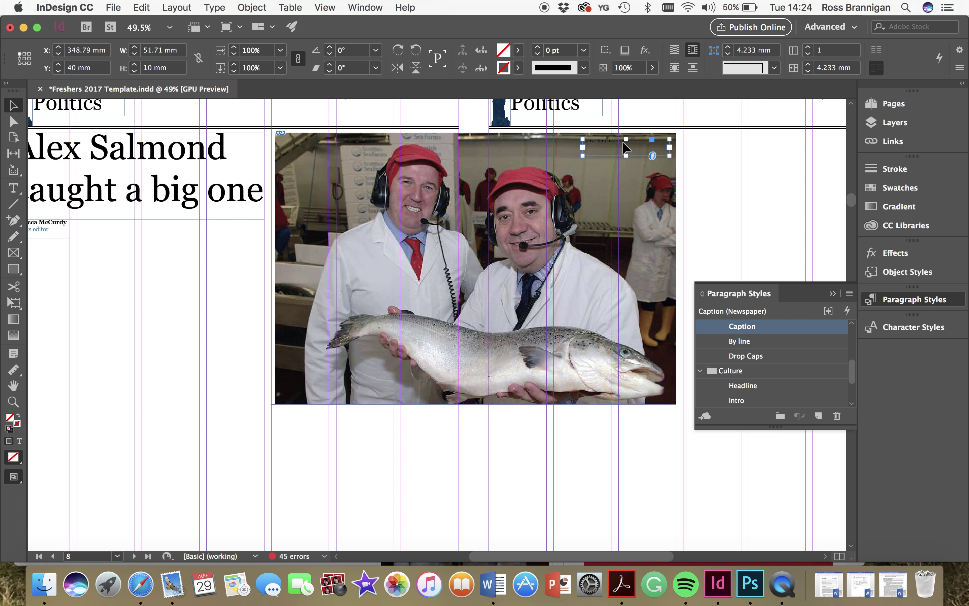
pyautogui.doubleClick(623, 142)
pyautogui.press('super+a')
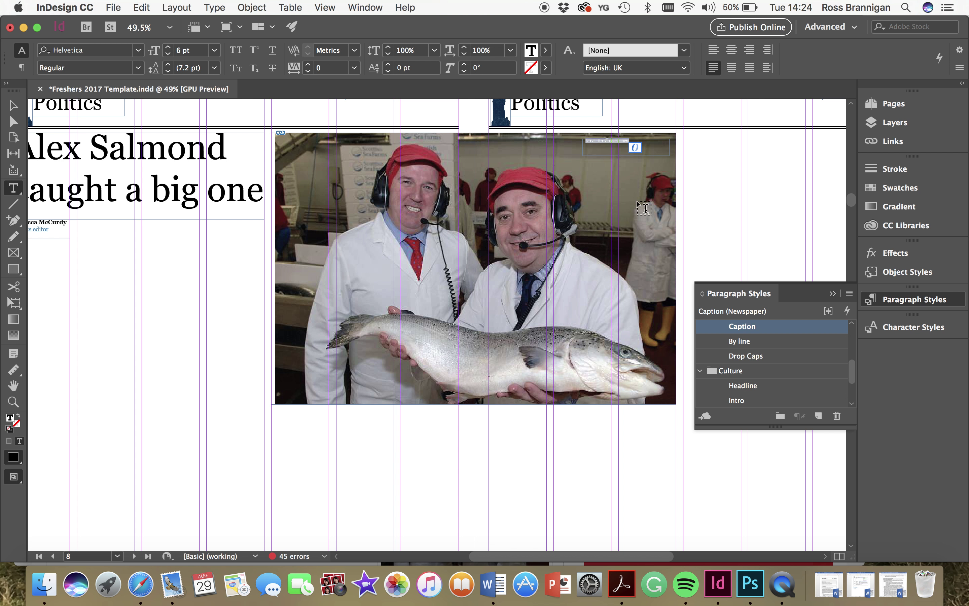
# - Set the 'Credit: The Shetland Times' text fill to the [Paper] swatch
pyautogui.click(546, 50)
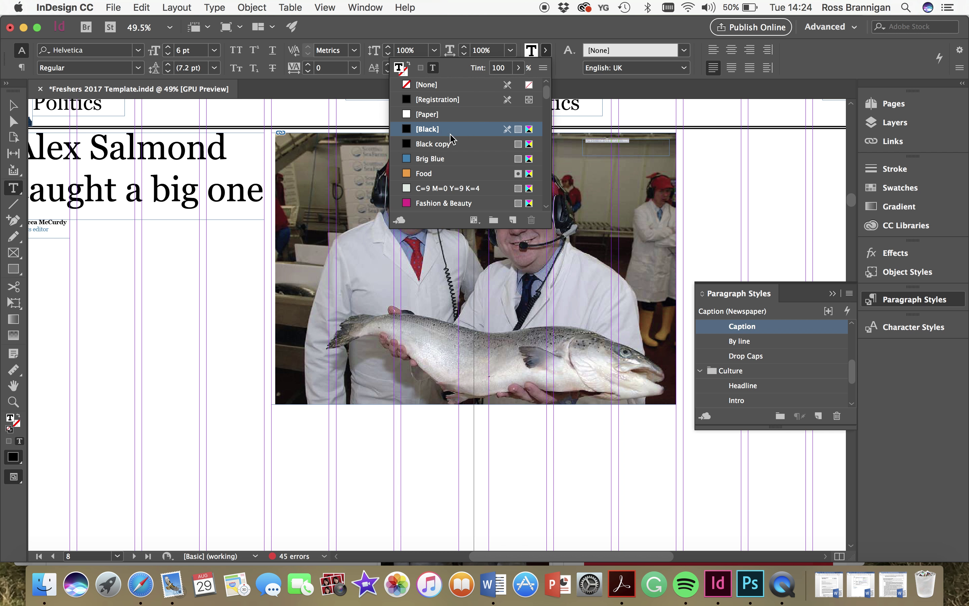
pyautogui.click(430, 113)
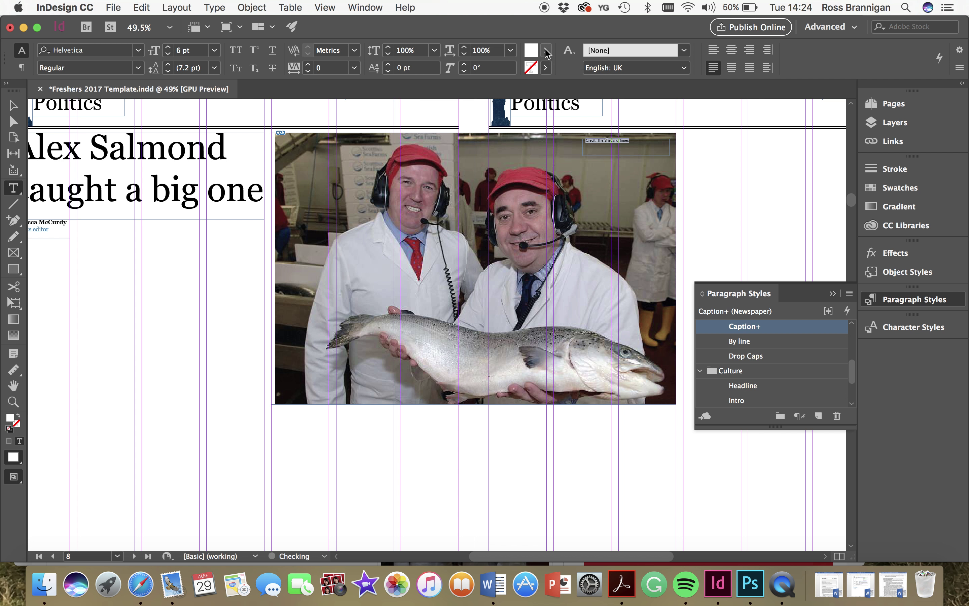
pyautogui.click(13, 105)
pyautogui.click(205, 329)
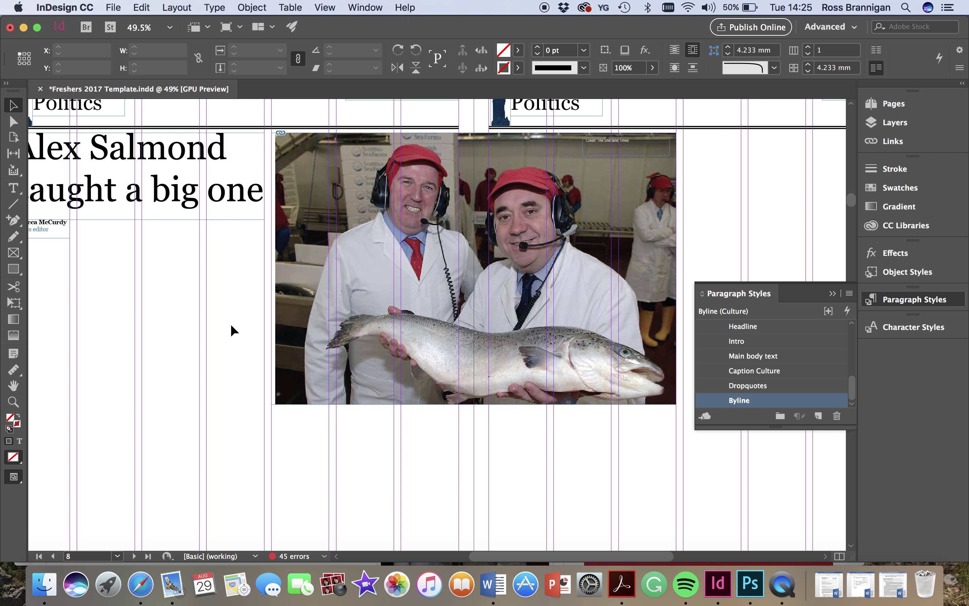
# - Zoom in to check the white credit, then move back across the spread
pyautogui.keyDown('super'); pyautogui.click(641, 171); pyautogui.keyUp('super')
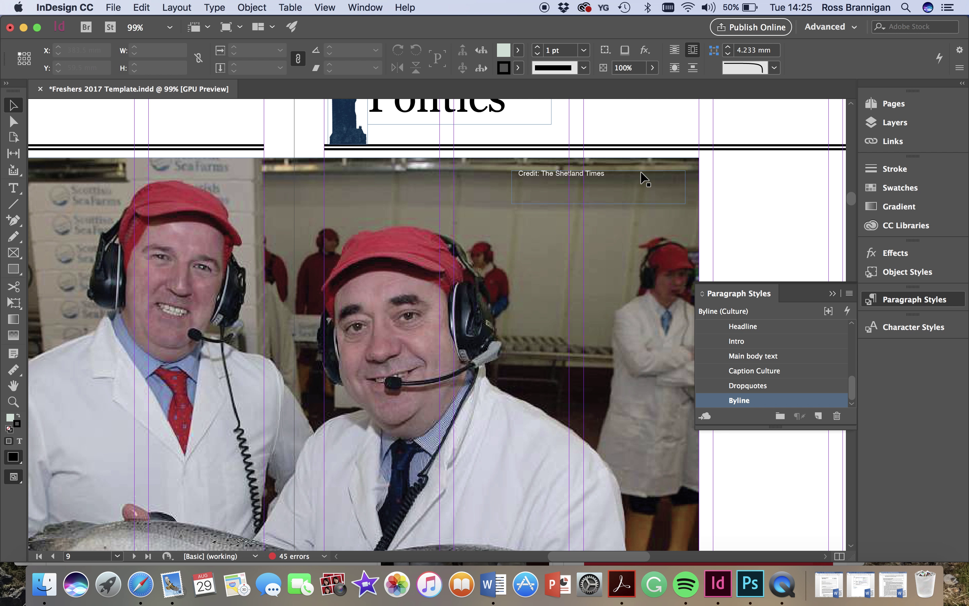
pyautogui.scroll(-5, 738, 219)
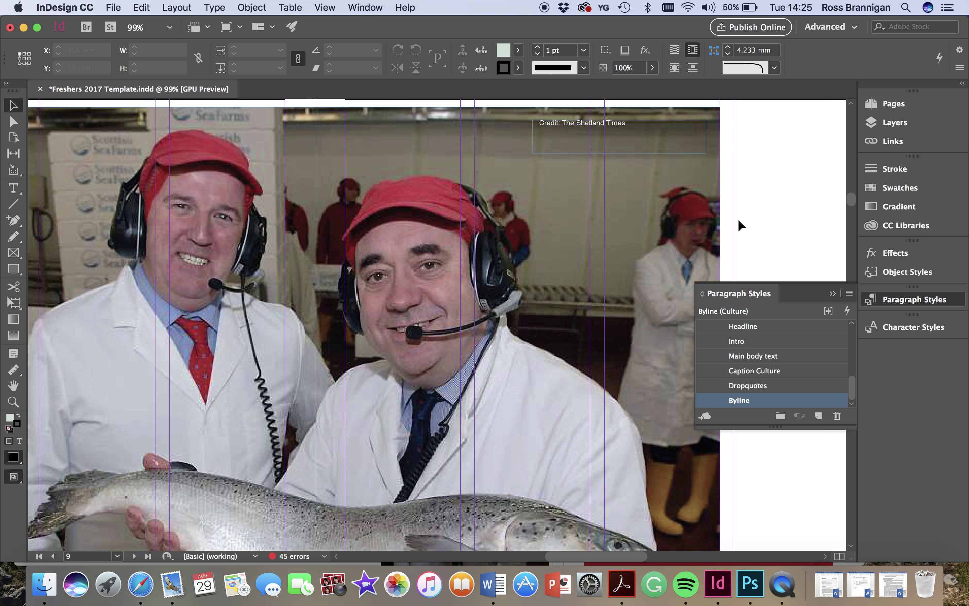
pyautogui.scroll(-4, 737, 225)
pyautogui.scroll(-5, 737, 225)
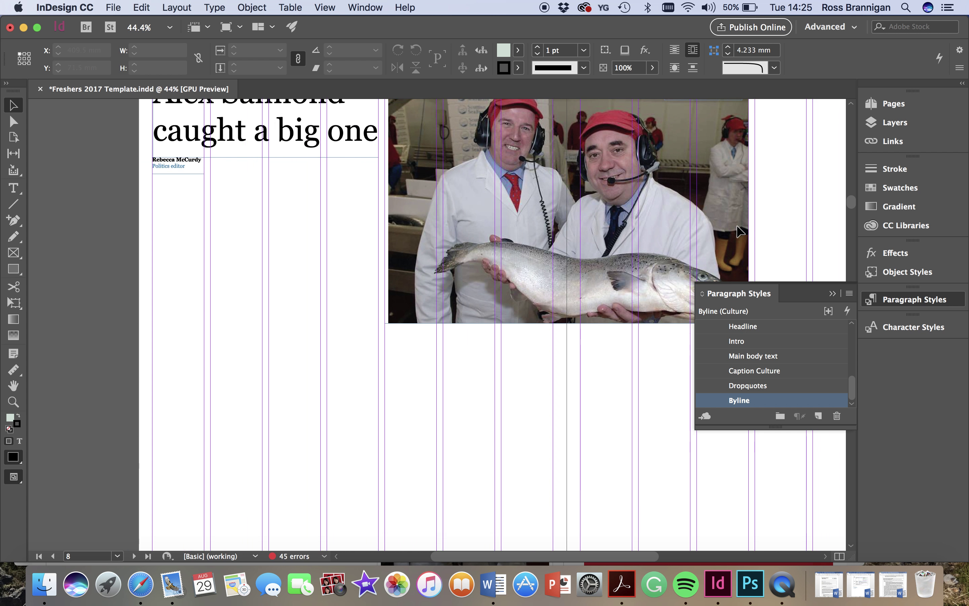
pyautogui.hscroll(1, 737, 227)
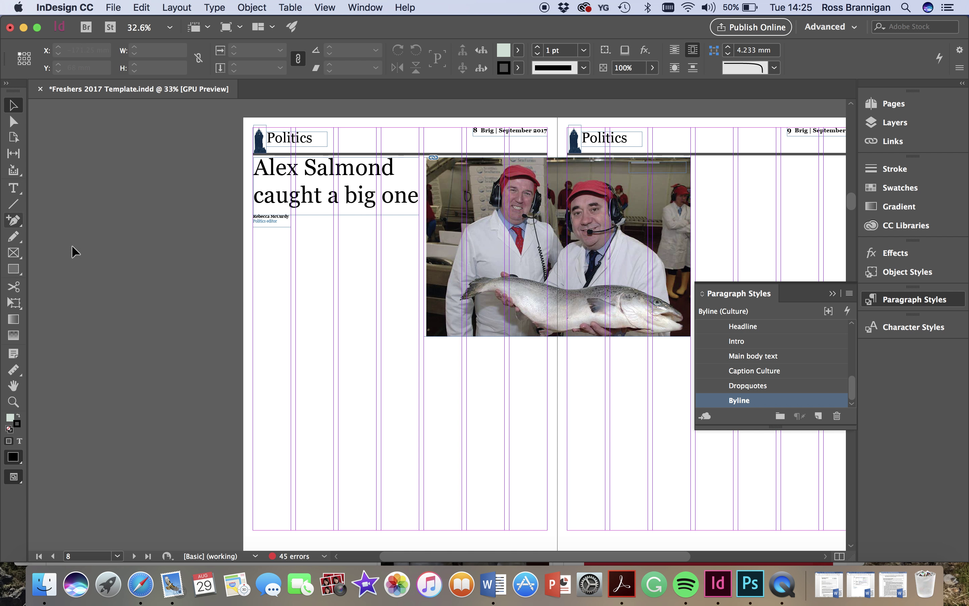
pyautogui.click(13, 188)
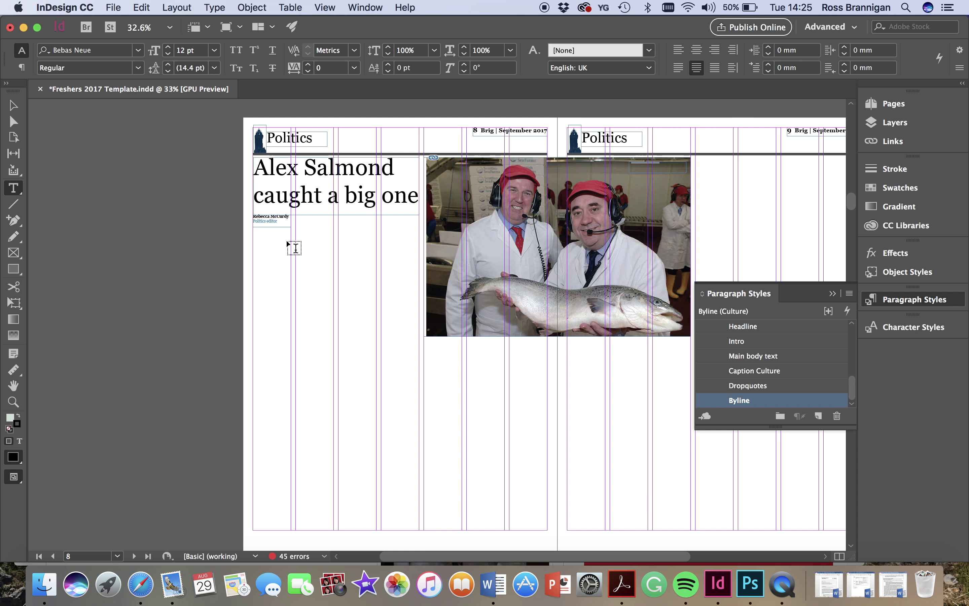
# - Draw a wide body text frame beneath the headline and fill it with placeholder text
pyautogui.scroll(-2, 577, 308)
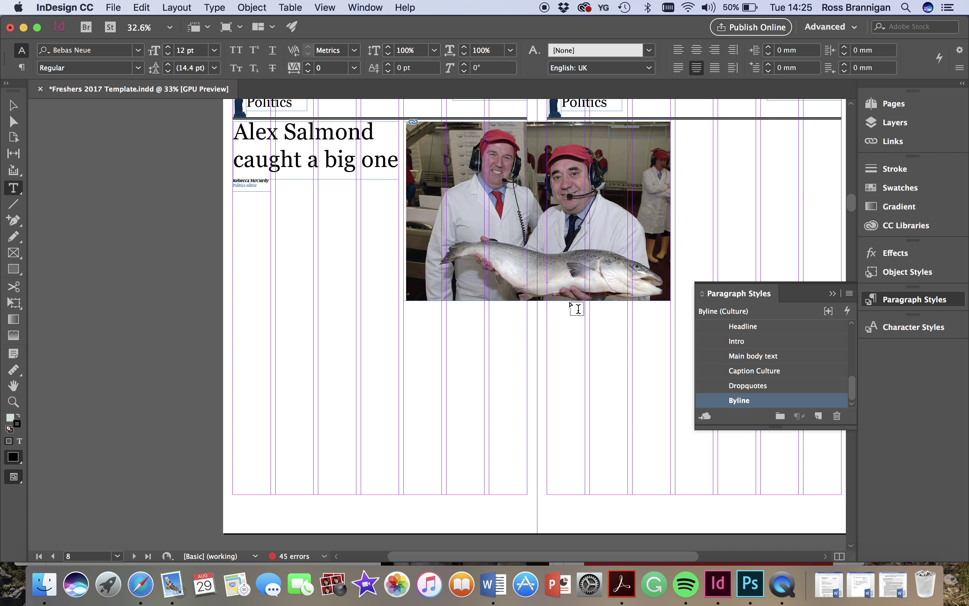
pyautogui.click(14, 105)
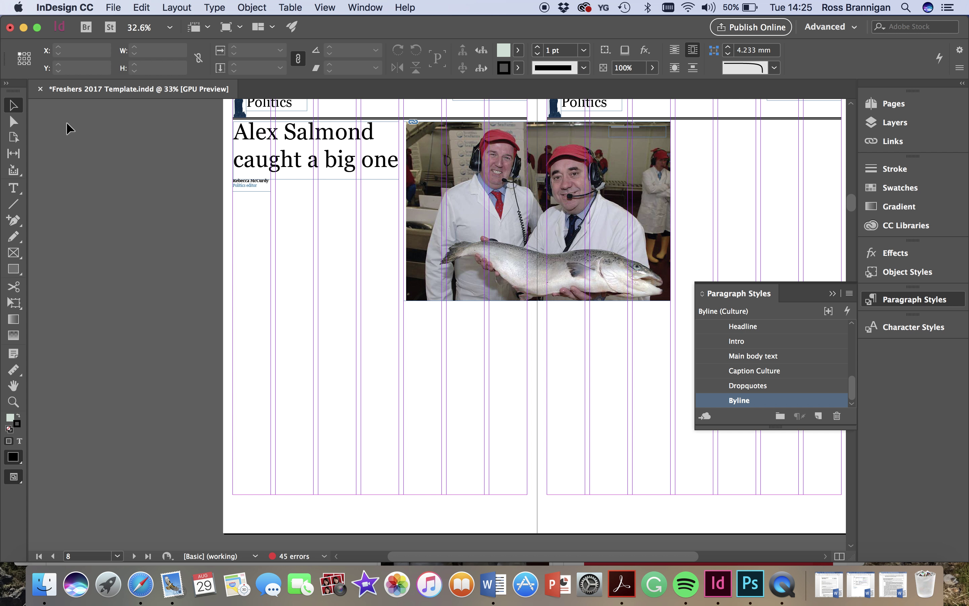
pyautogui.click(418, 232)
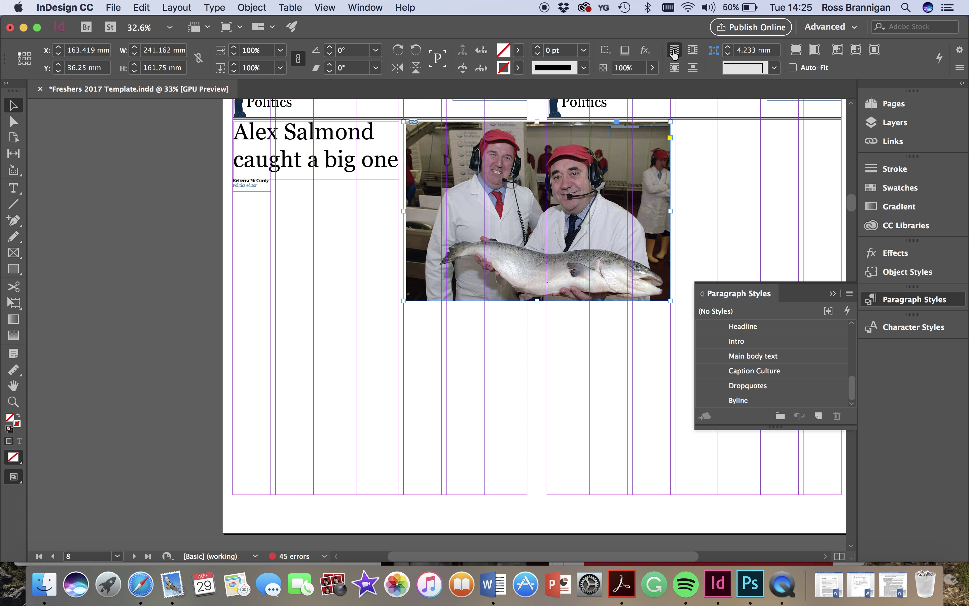
pyautogui.click(13, 187)
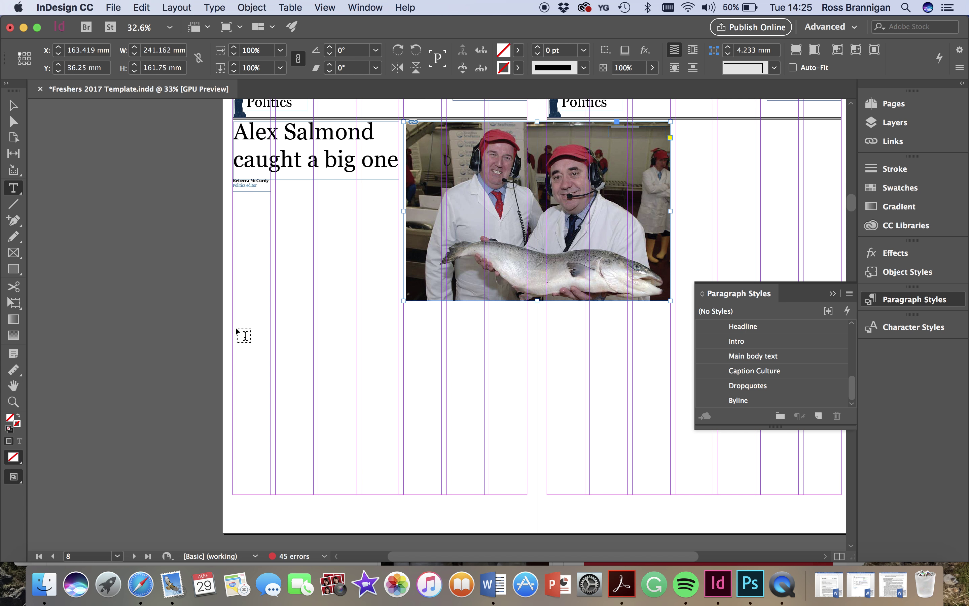
pyautogui.moveTo(234, 335); pyautogui.dragTo(713, 167)
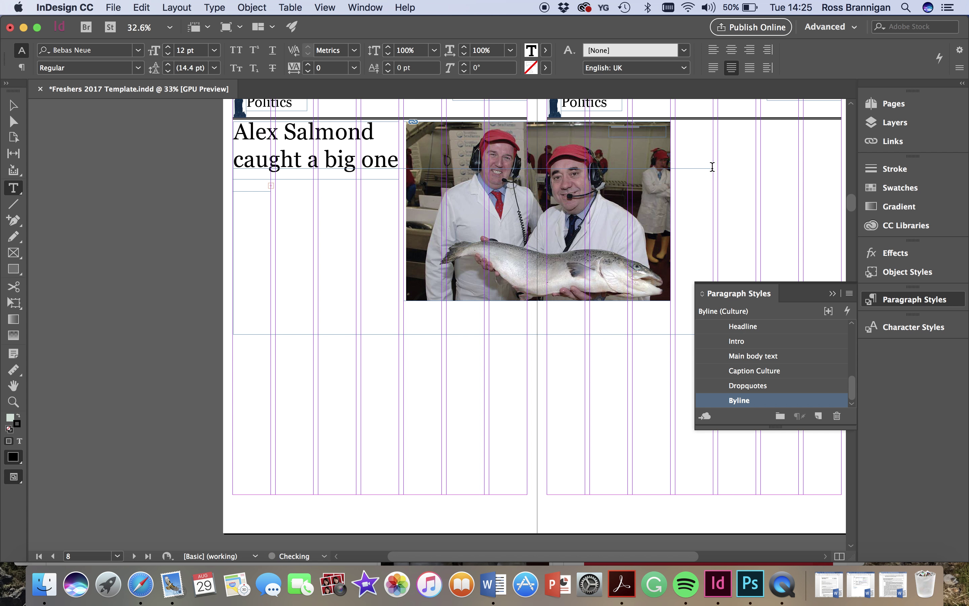
pyautogui.click(214, 7)
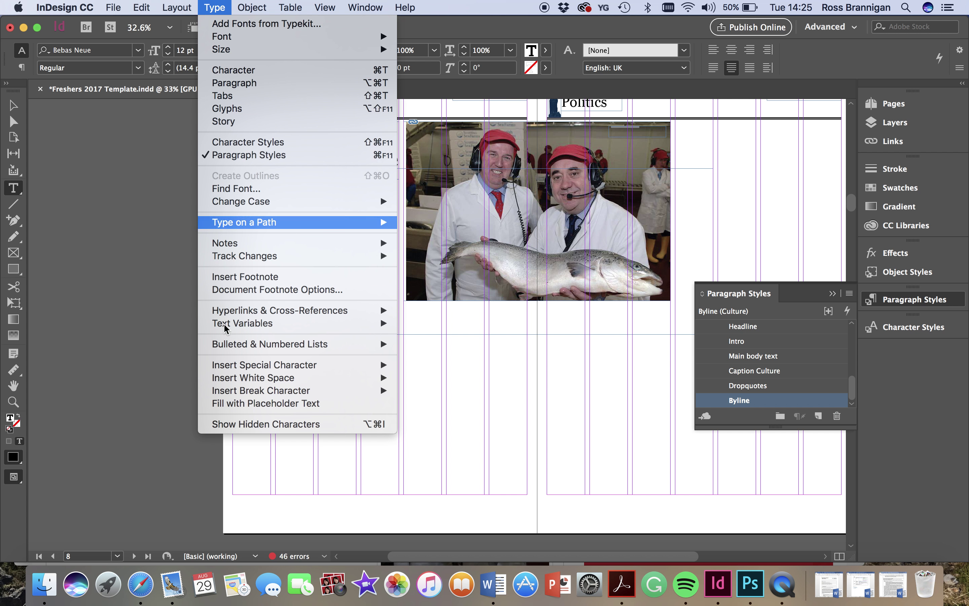
pyautogui.click(248, 405)
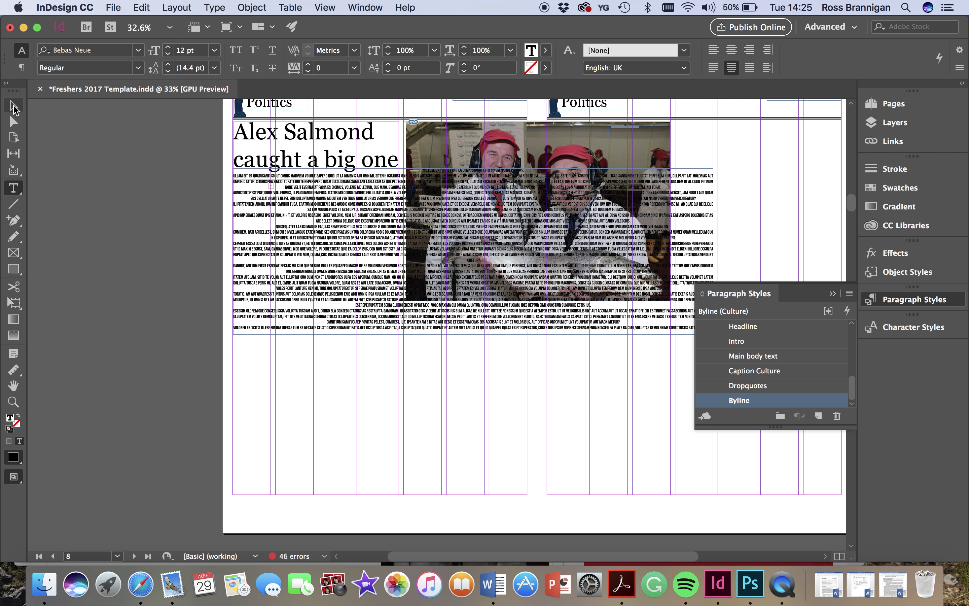
# - Narrow the body frame to the headline's column, lengthen it slightly, and set 4 columns
pyautogui.click(13, 106)
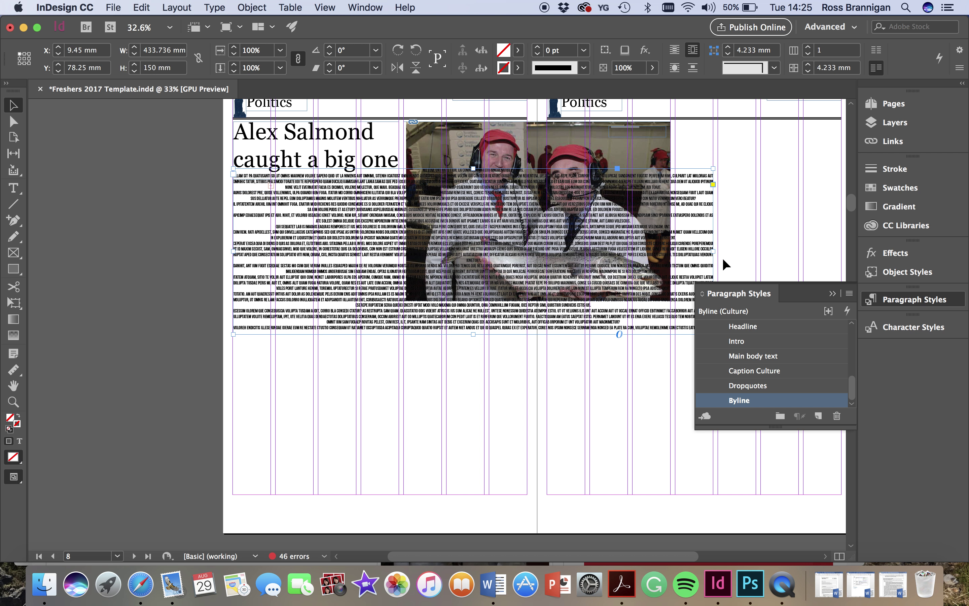
pyautogui.moveTo(713, 252); pyautogui.dragTo(398, 244)
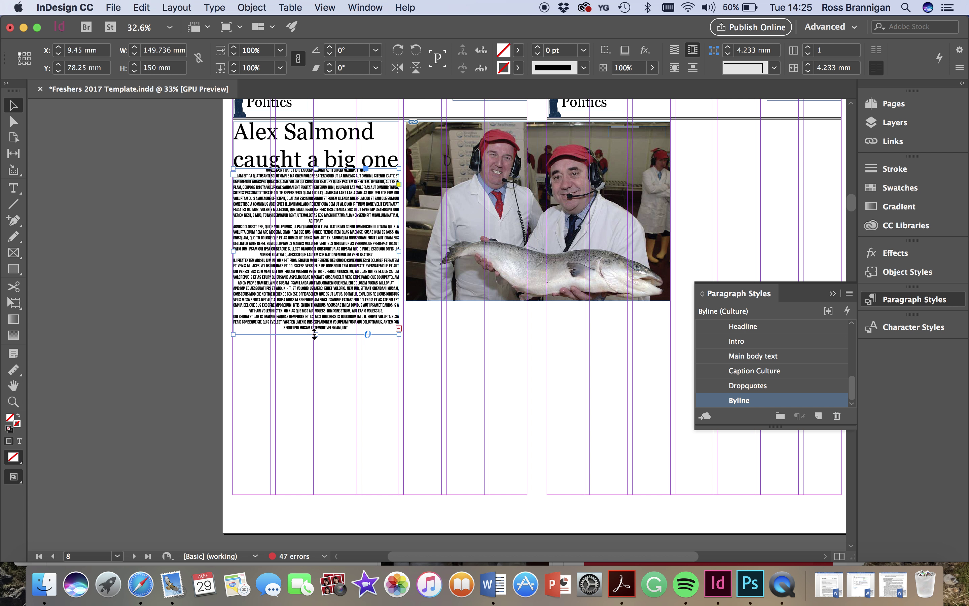
pyautogui.moveTo(314, 335); pyautogui.dragTo(316, 348)
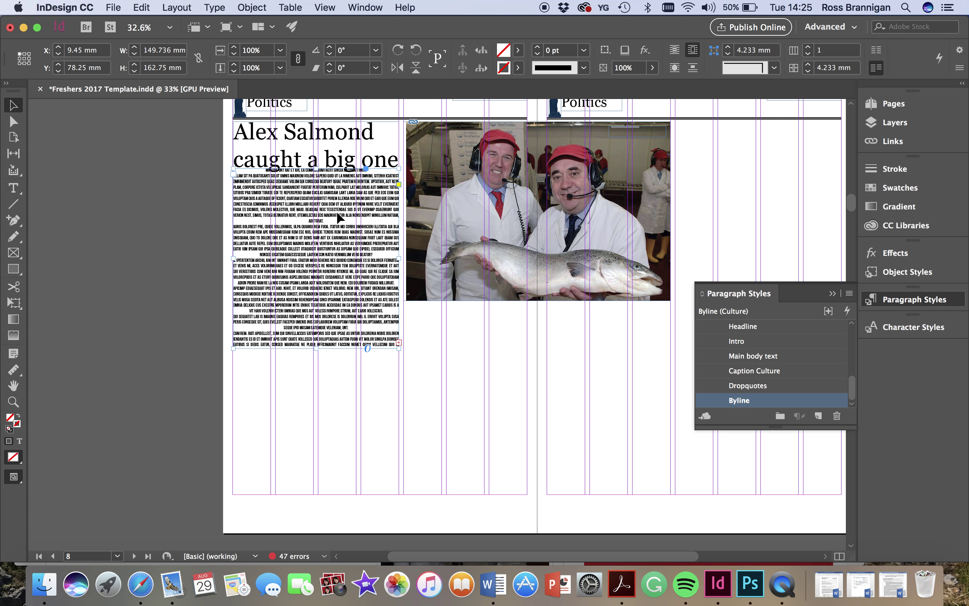
pyautogui.click(811, 51)
pyautogui.click(811, 50)
pyautogui.click(810, 50)
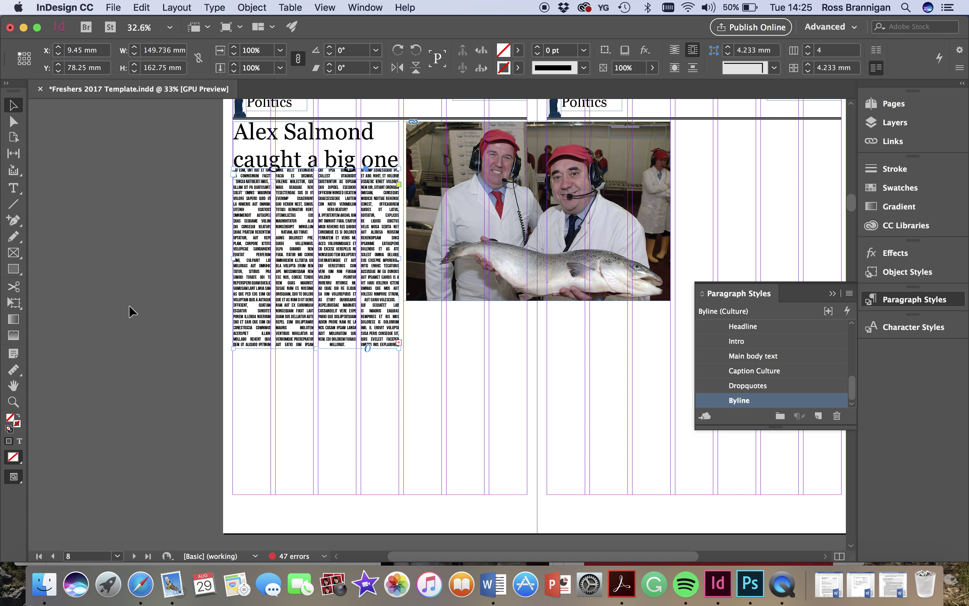
# - Draw an empty wide text frame below the photo and a tall one on page 9
pyautogui.click(16, 190)
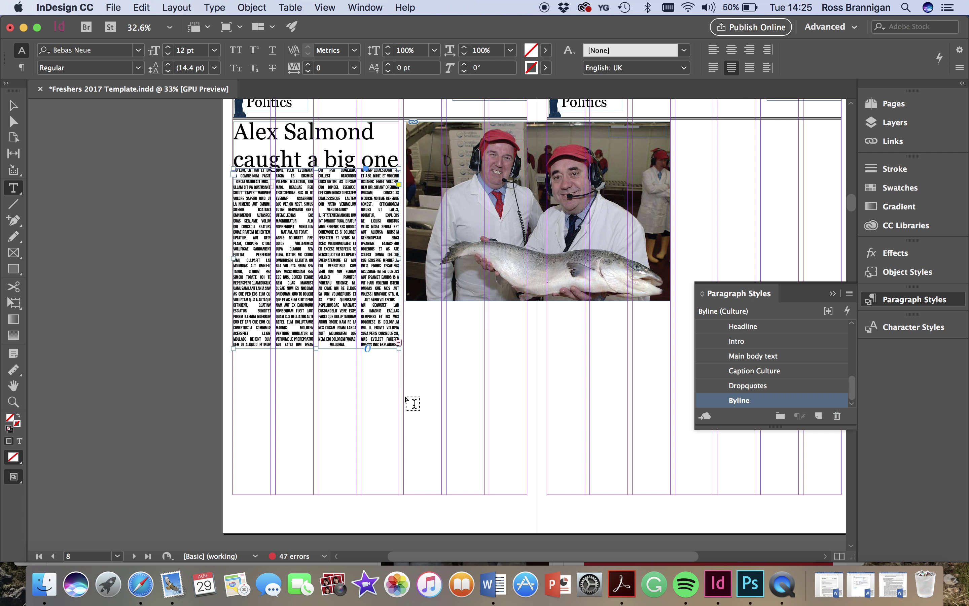
pyautogui.moveTo(406, 348); pyautogui.dragTo(672, 308)
pyautogui.hscroll(1, 671, 307)
pyautogui.scroll(-1, 671, 307)
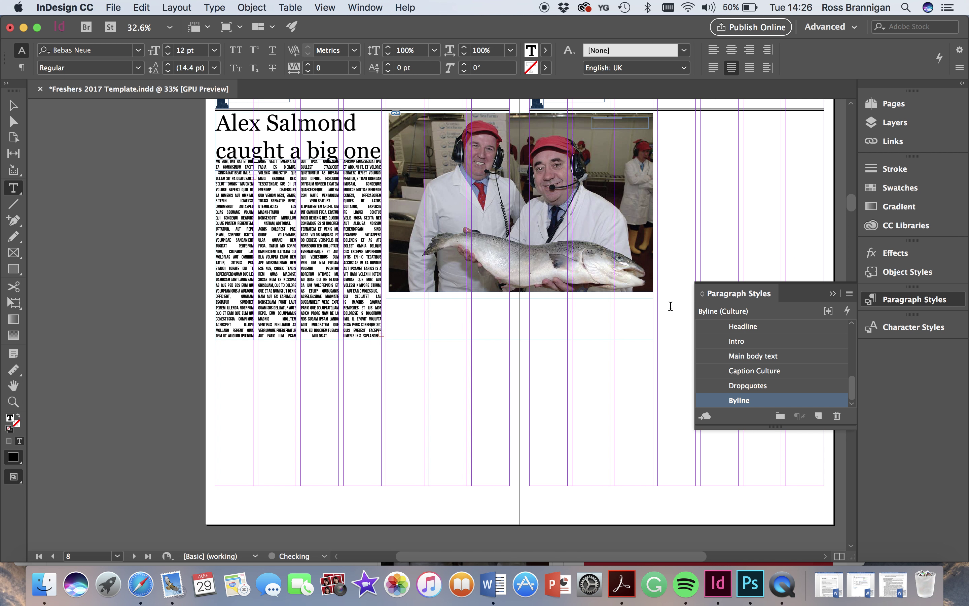
pyautogui.hscroll(4, 671, 307)
pyautogui.scroll(-1, 671, 307)
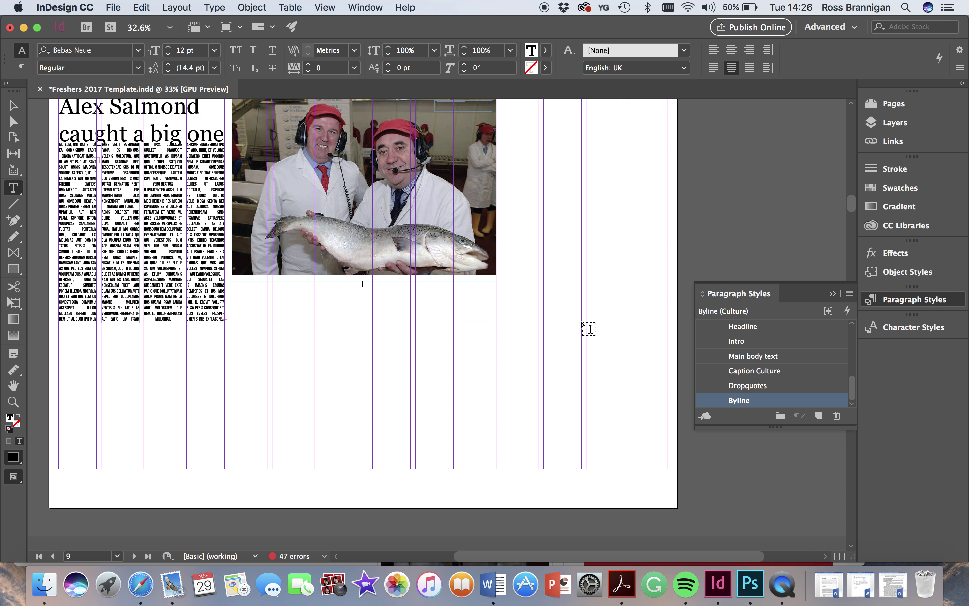
pyautogui.moveTo(583, 323); pyautogui.dragTo(504, 157)
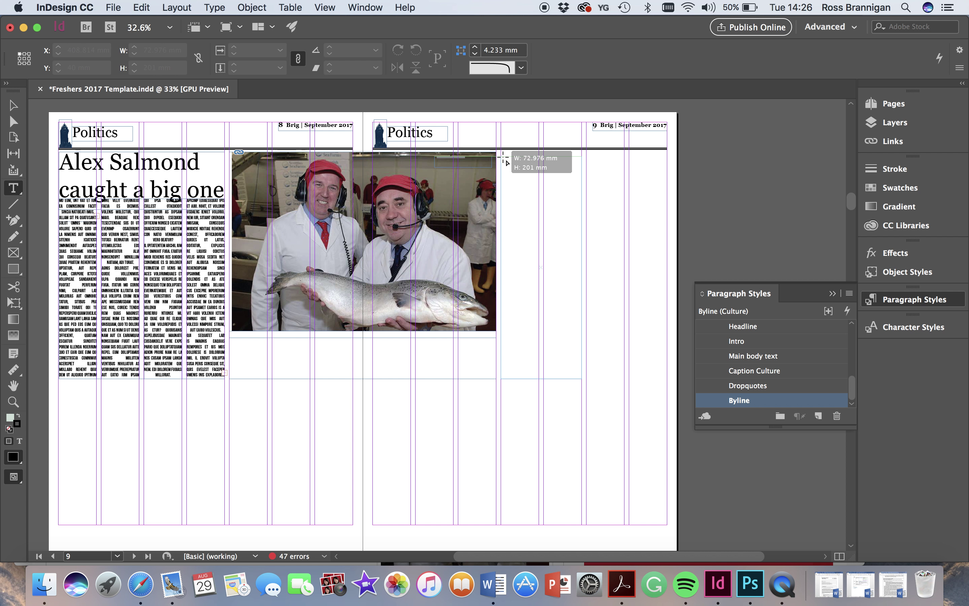
pyautogui.moveTo(504, 158); pyautogui.dragTo(504, 157)
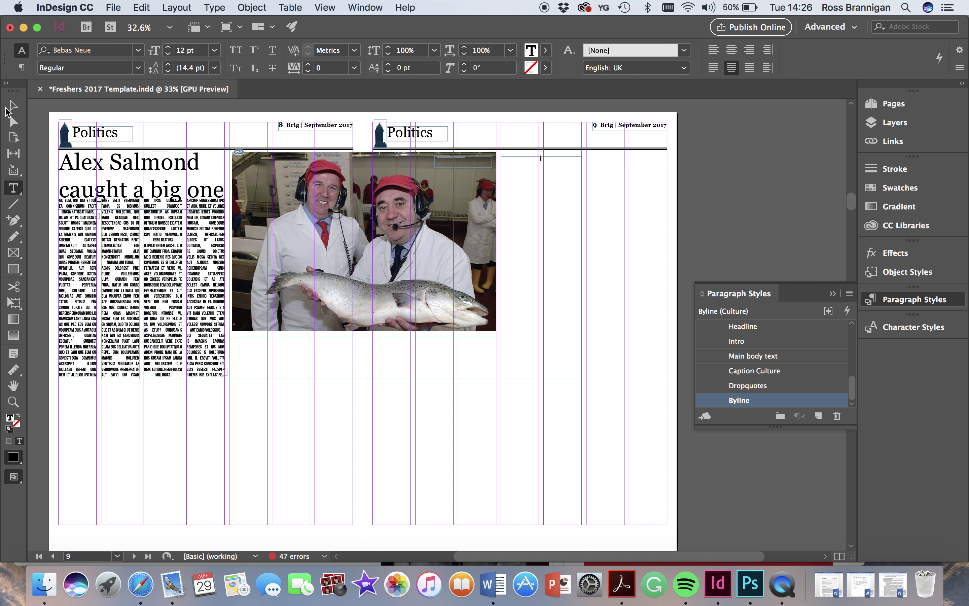
pyautogui.click(12, 105)
# - Thread the overset body text into the wide frame below the photo
pyautogui.scroll(3, 244, 366)
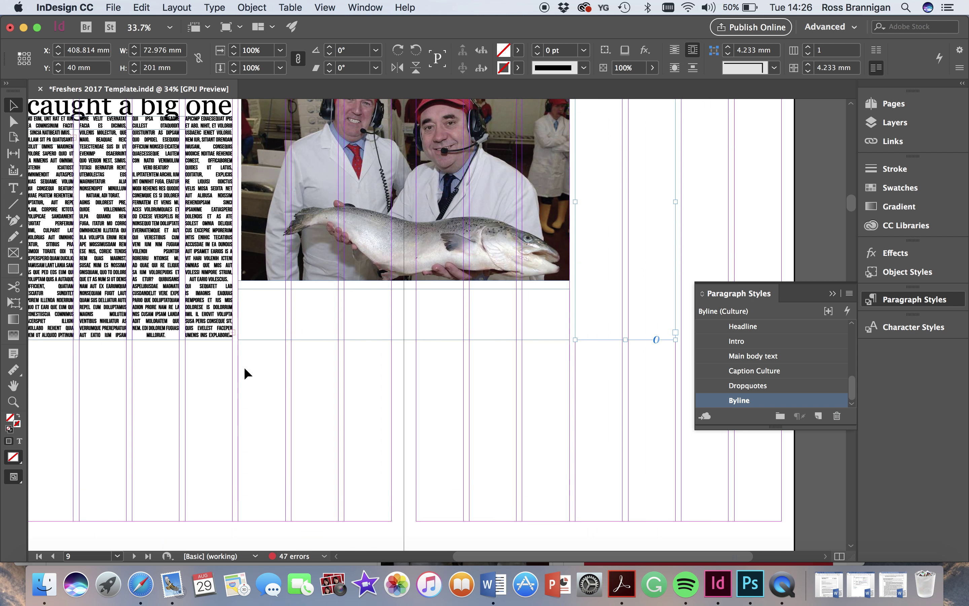
pyautogui.scroll(3, 244, 367)
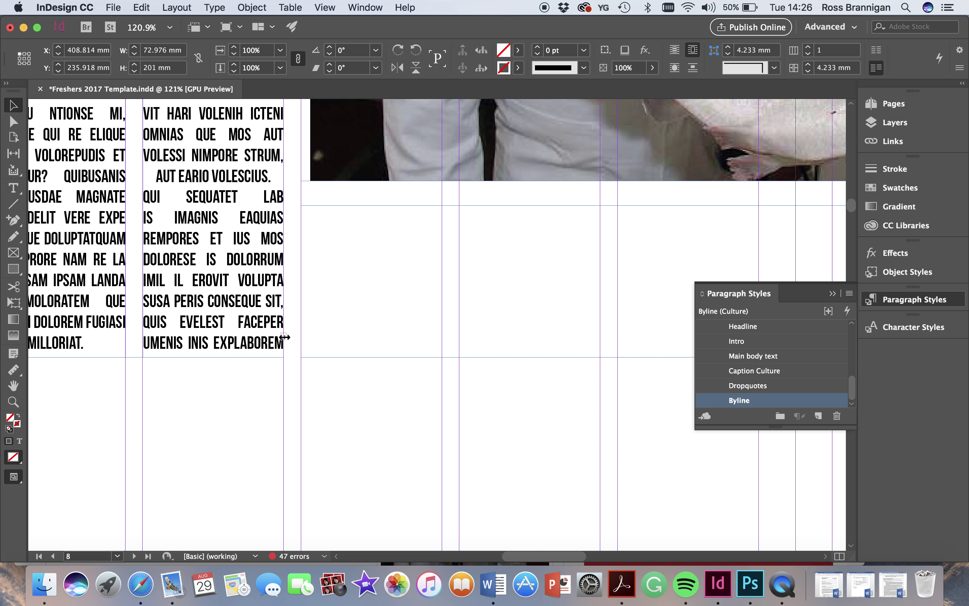
pyautogui.press('super+shift+a')
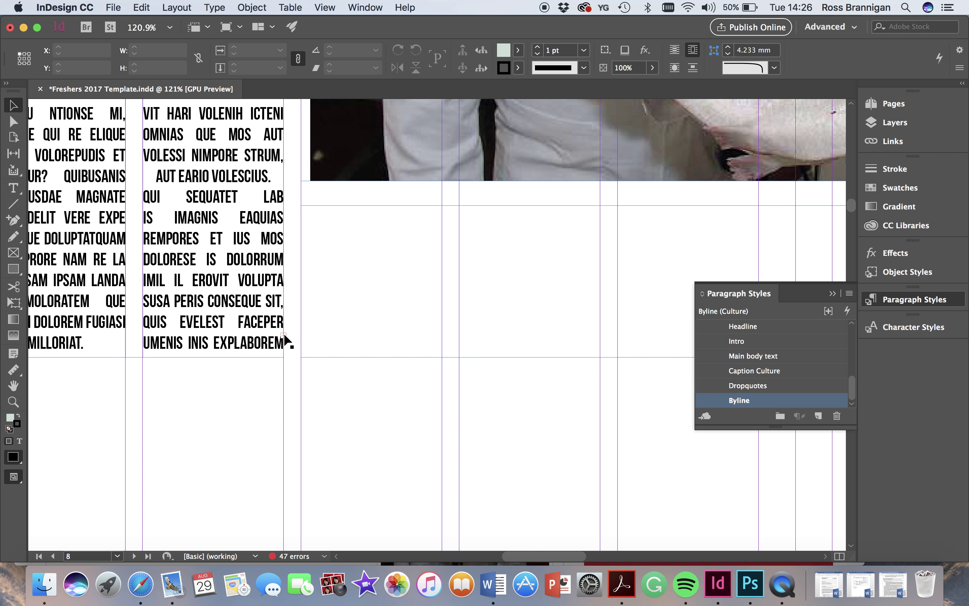
pyautogui.click(284, 334)
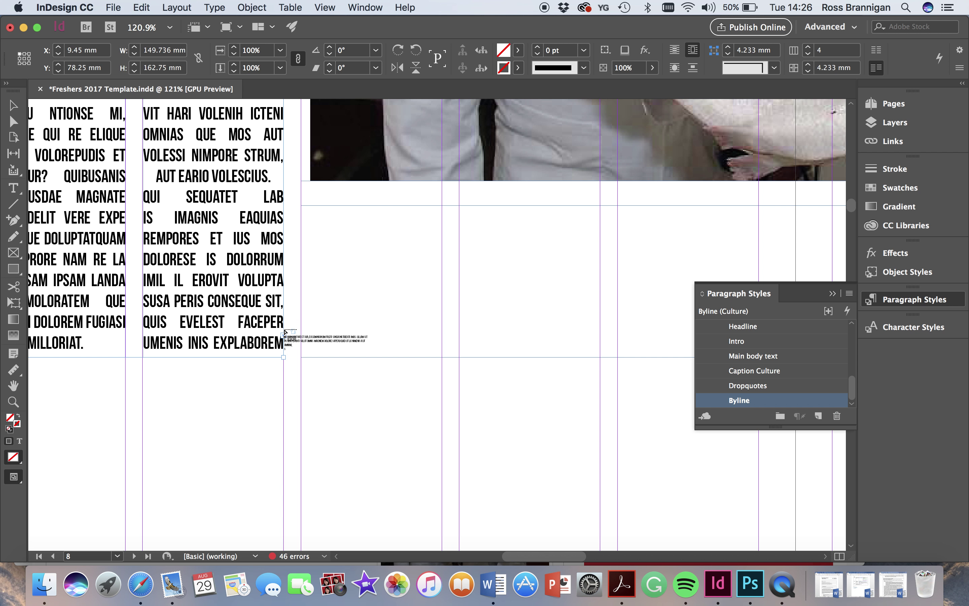
pyautogui.click(320, 220)
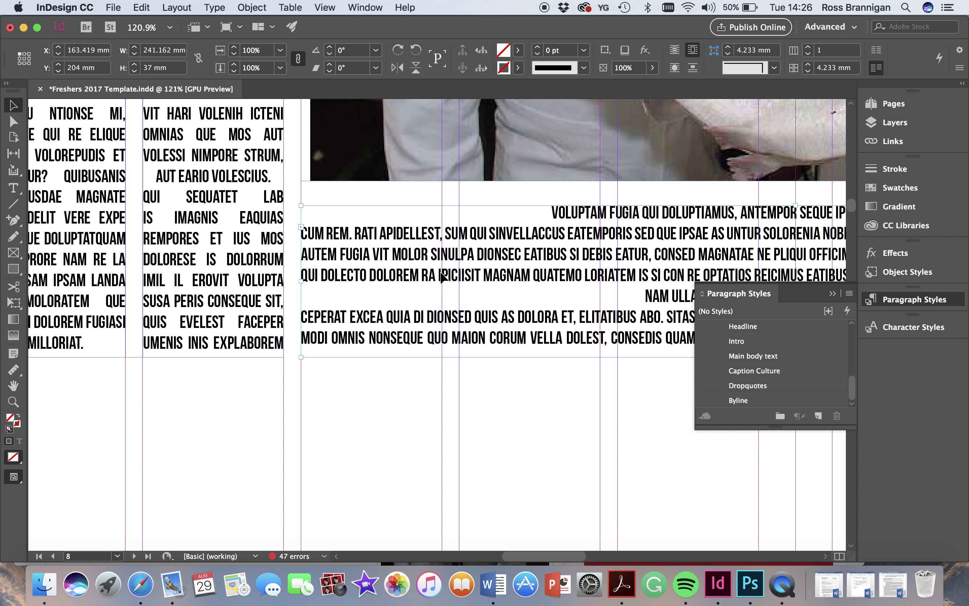
# - Flow the remaining overset text into the tall frame in the page-9 right column
pyautogui.scroll(-6, 441, 272)
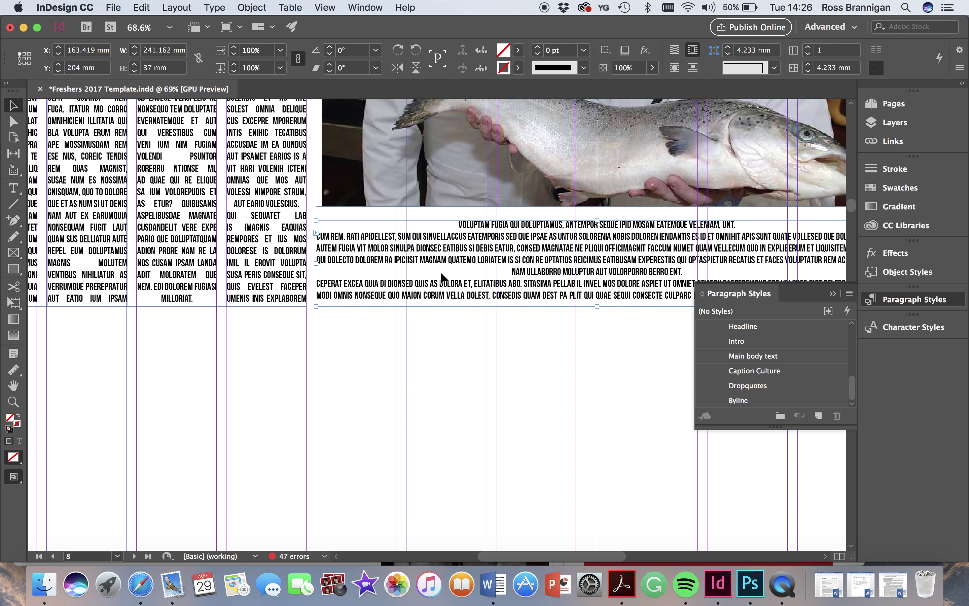
pyautogui.hscroll(5, 529, 253)
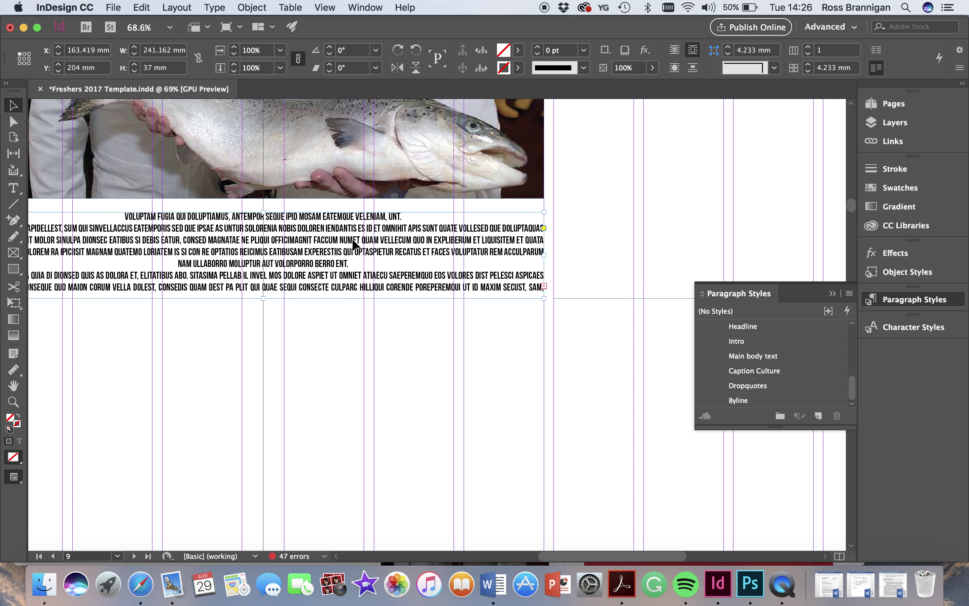
pyautogui.click(544, 286)
pyautogui.click(592, 153)
pyautogui.scroll(6, 592, 153)
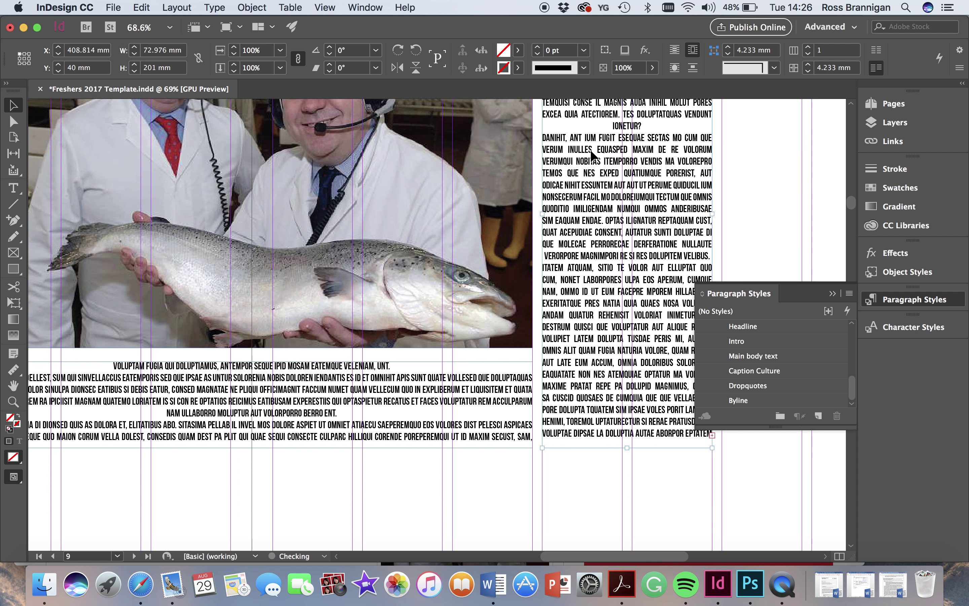
pyautogui.scroll(-8, 592, 155)
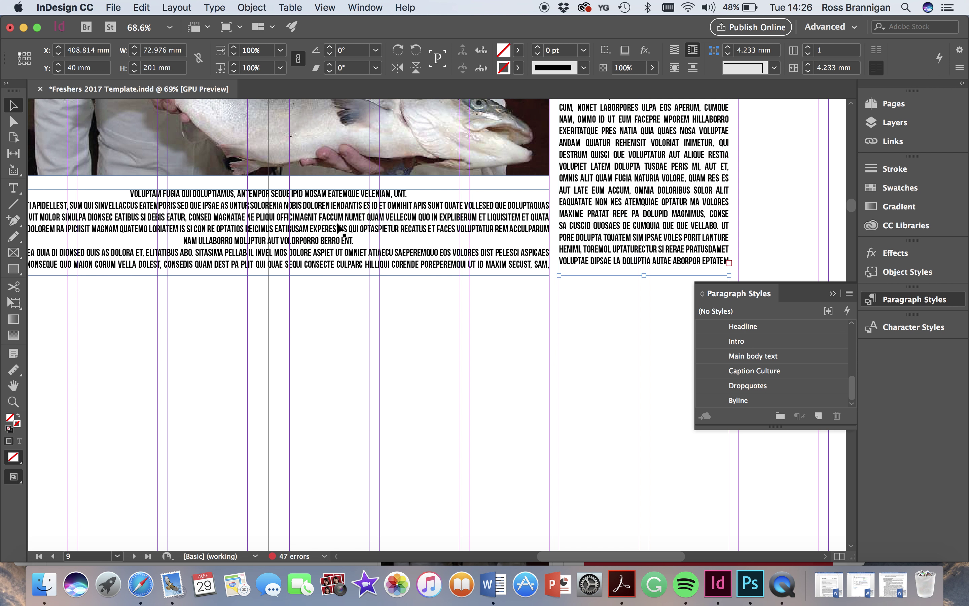
pyautogui.click(223, 221)
pyautogui.hscroll(-3, 119, 216)
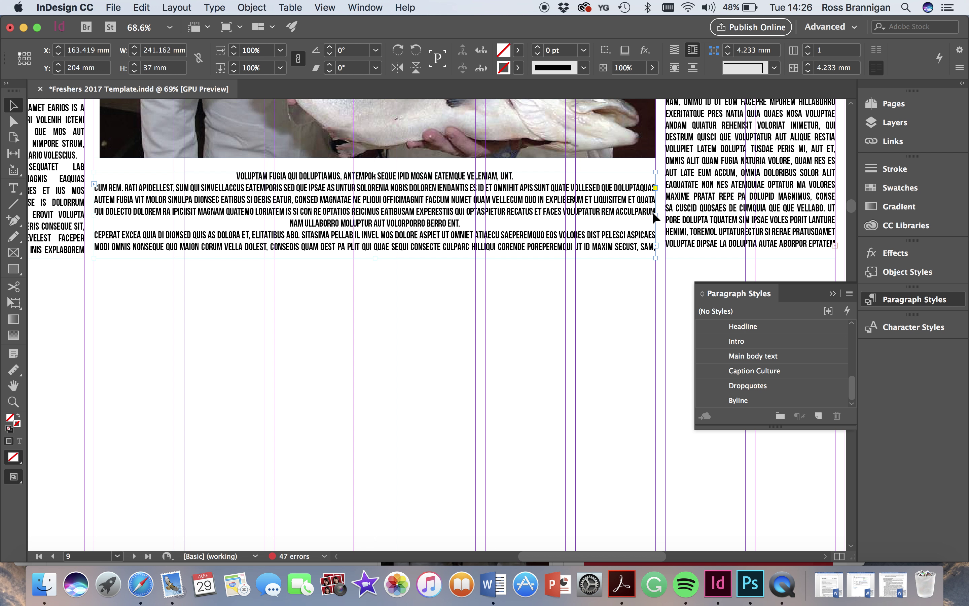
# - Narrow the wide frame under the photo to 111.581 mm and paste a copy beside it
pyautogui.moveTo(655, 213); pyautogui.dragTo(355, 221)
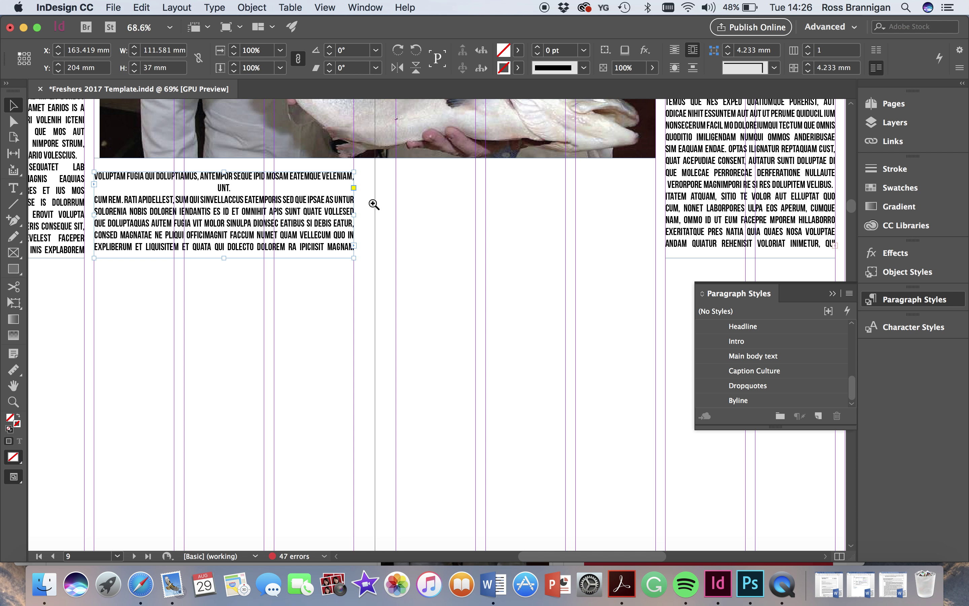
pyautogui.press('super+v')
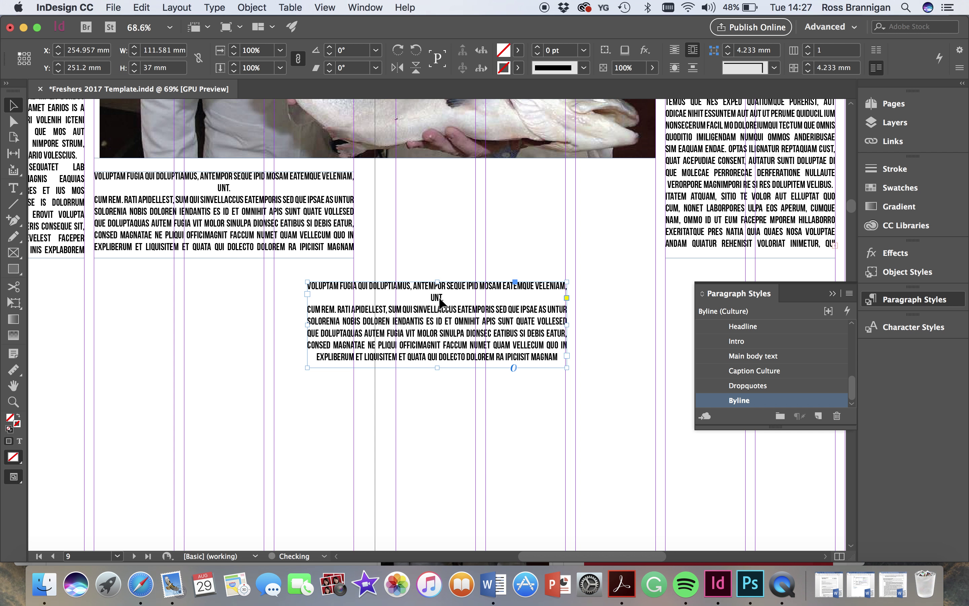
pyautogui.moveTo(440, 297); pyautogui.dragTo(528, 189)
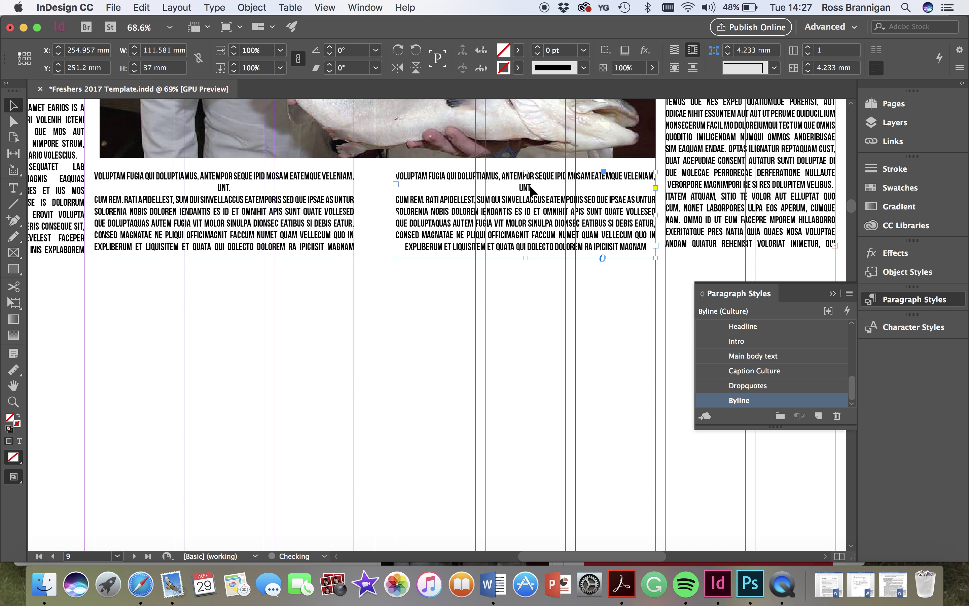
# - Give both frames under the photo three columns and the far-right frame two columns
pyautogui.click(256, 208)
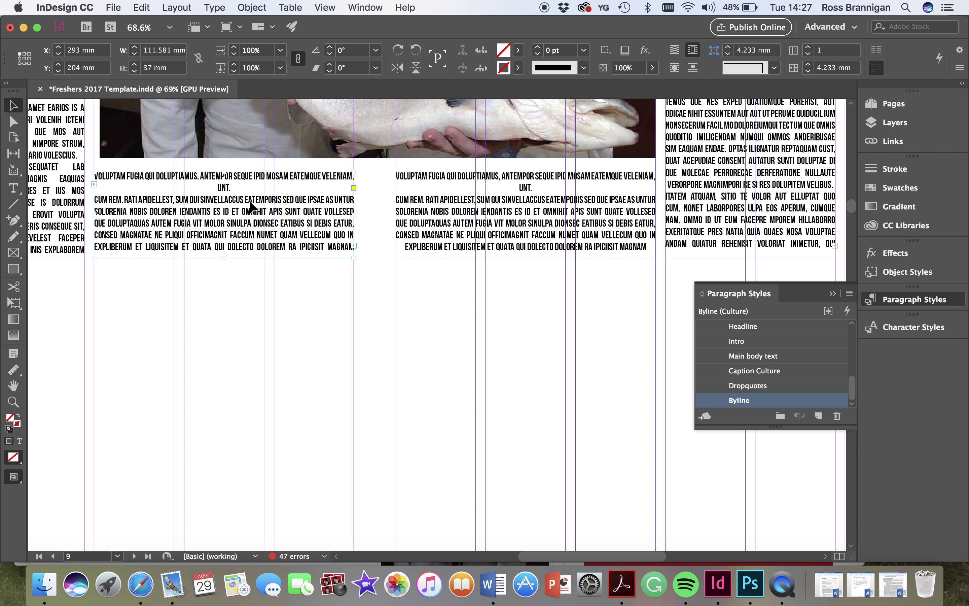
pyautogui.click(809, 47)
pyautogui.click(809, 46)
pyautogui.press('super+alt+bracketright')
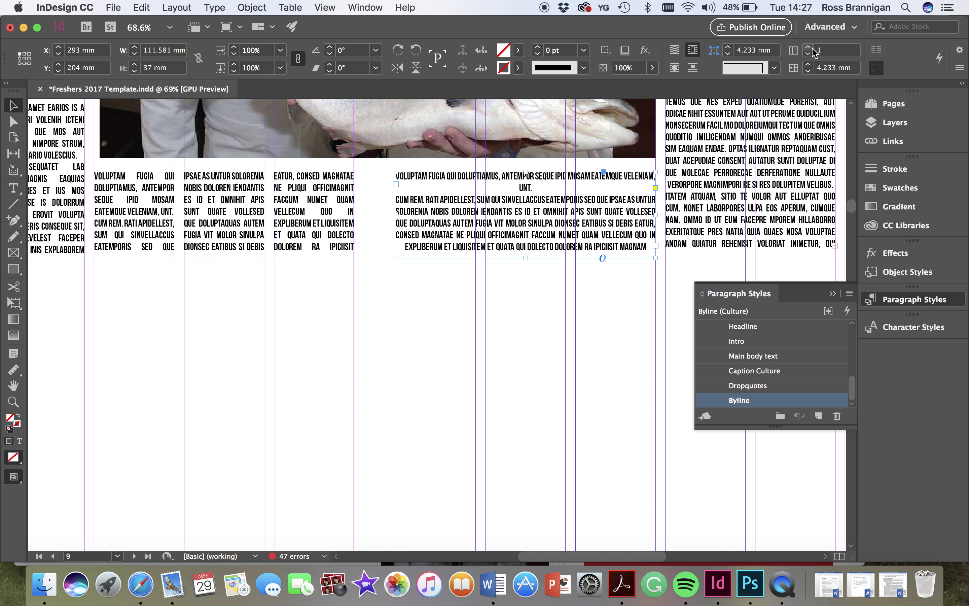
pyautogui.click(810, 48)
pyautogui.click(810, 48)
pyautogui.press('super+alt+bracketright')
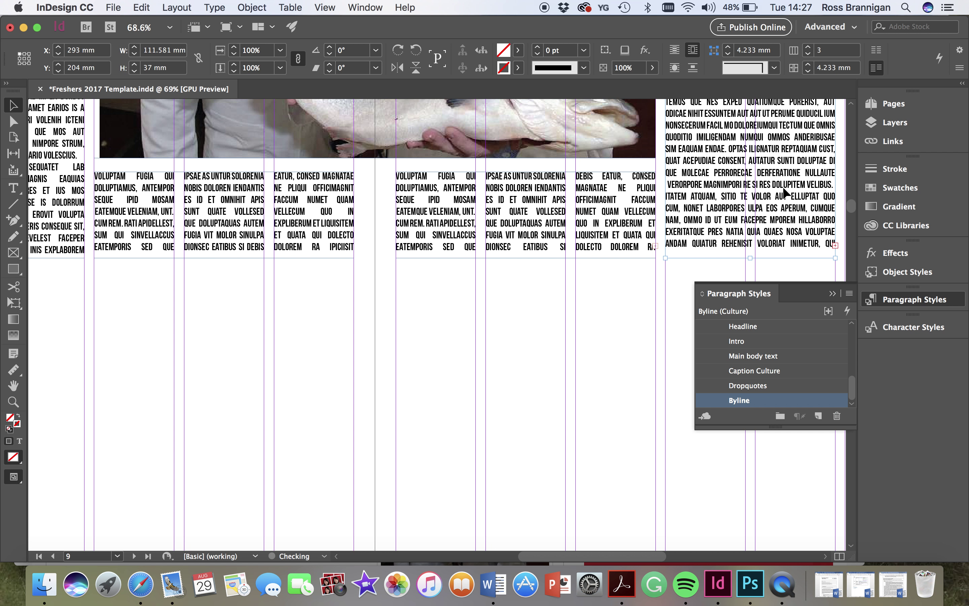
pyautogui.click(809, 48)
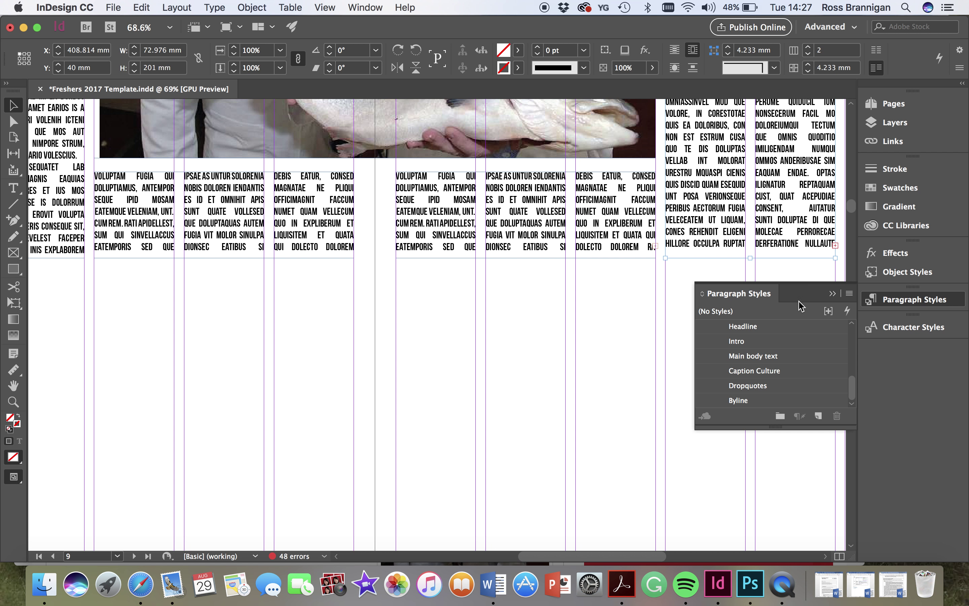
pyautogui.click(893, 304)
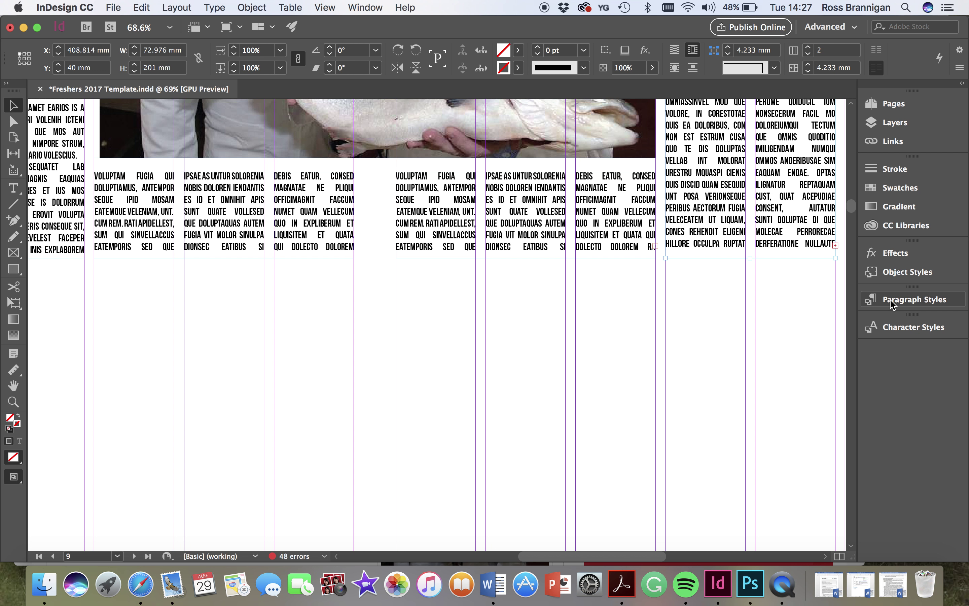
pyautogui.doubleClick(795, 231)
# - Select all of the far-right story and apply the Main body text paragraph style
pyautogui.press('super+a')
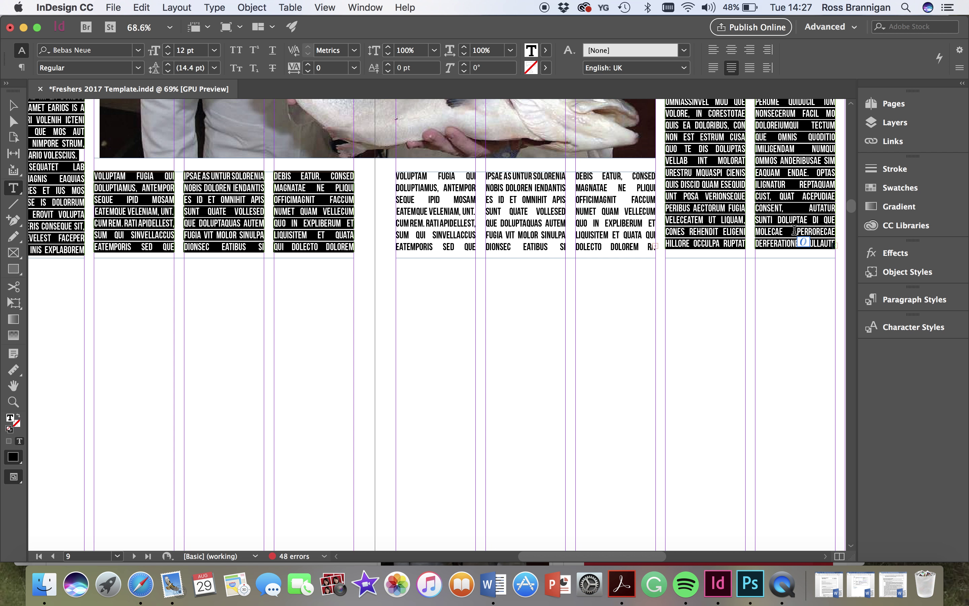
pyautogui.scroll(1, 785, 236)
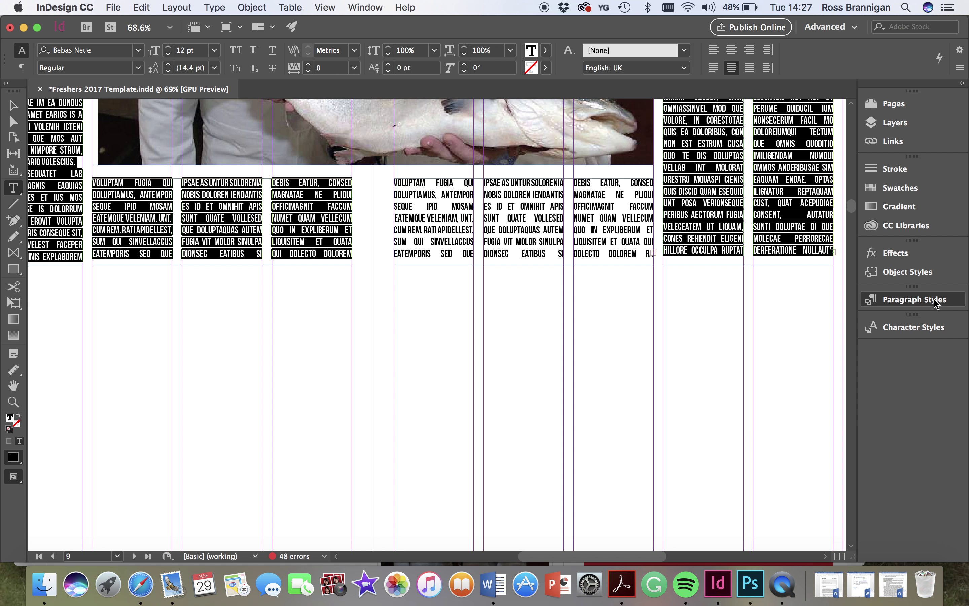
pyautogui.click(935, 302)
pyautogui.scroll(5, 745, 352)
pyautogui.scroll(-1, 747, 377)
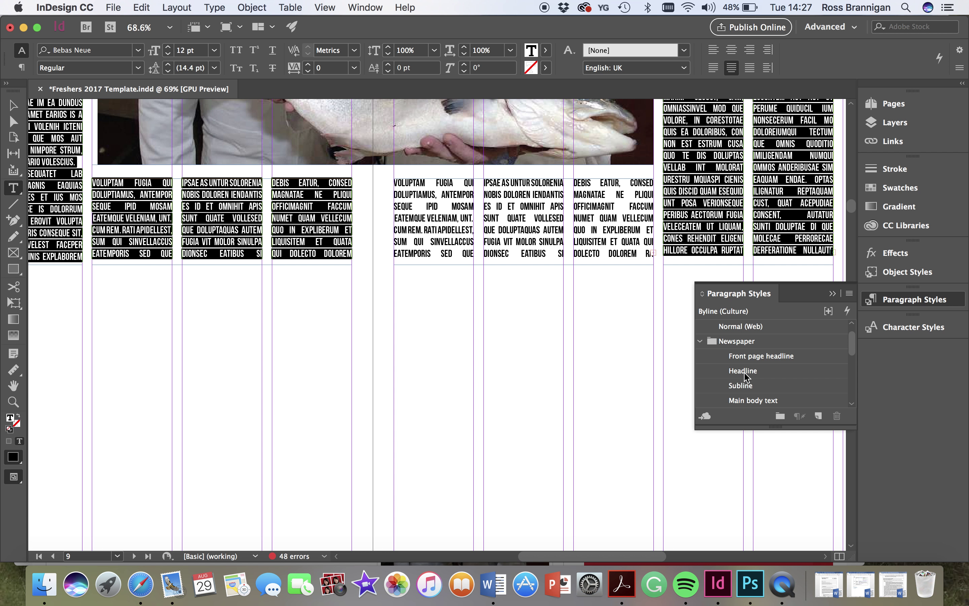
pyautogui.scroll(-2, 747, 376)
pyautogui.scroll(-1, 748, 376)
pyautogui.scroll(-1, 747, 385)
pyautogui.click(747, 341)
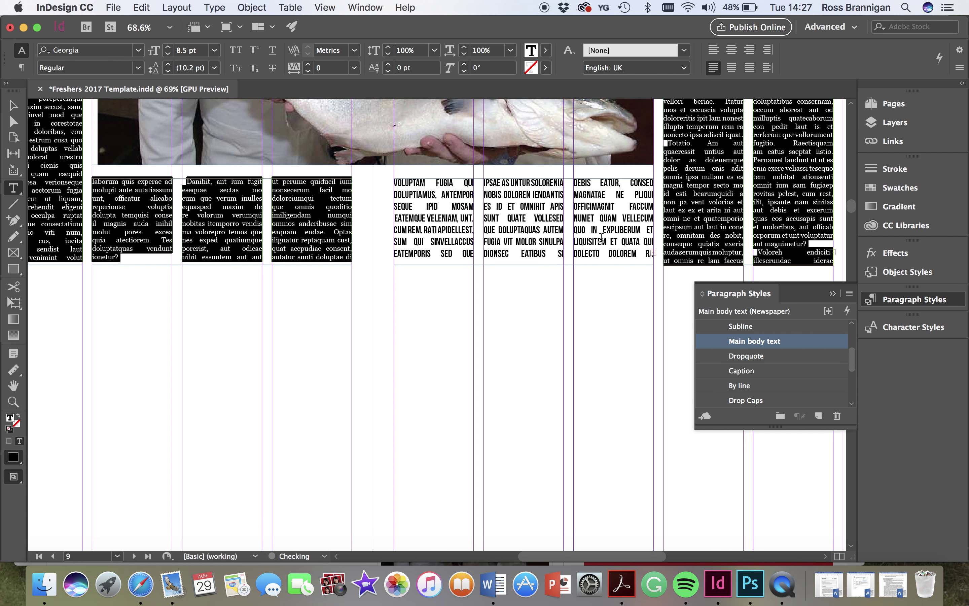
# - Apply Main body text (Georgia 8.5 pt) to the three-column story under the photo as well
pyautogui.tripleClick(602, 240)
pyautogui.click(602, 238)
pyautogui.click(602, 238)
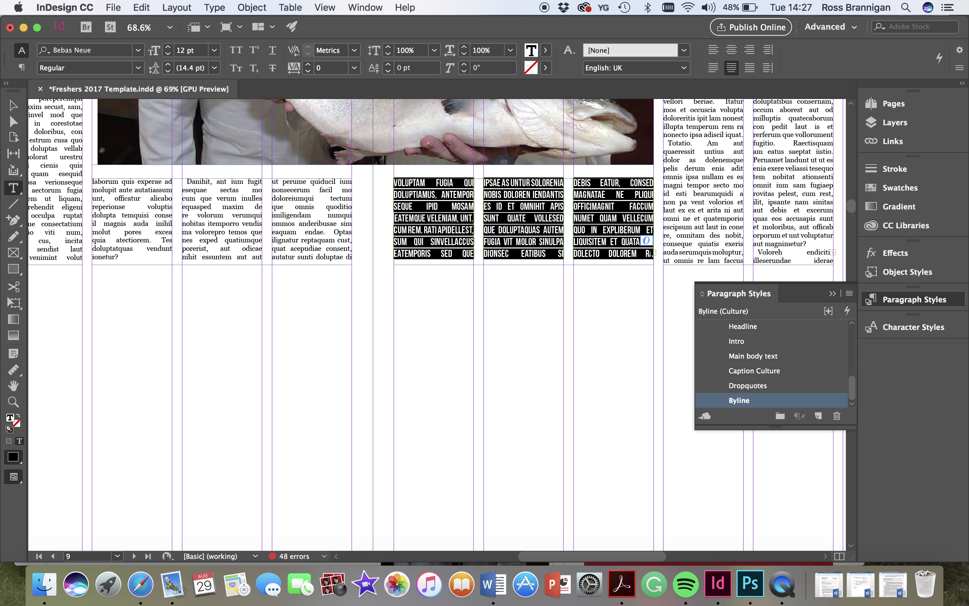
pyautogui.scroll(5, 744, 395)
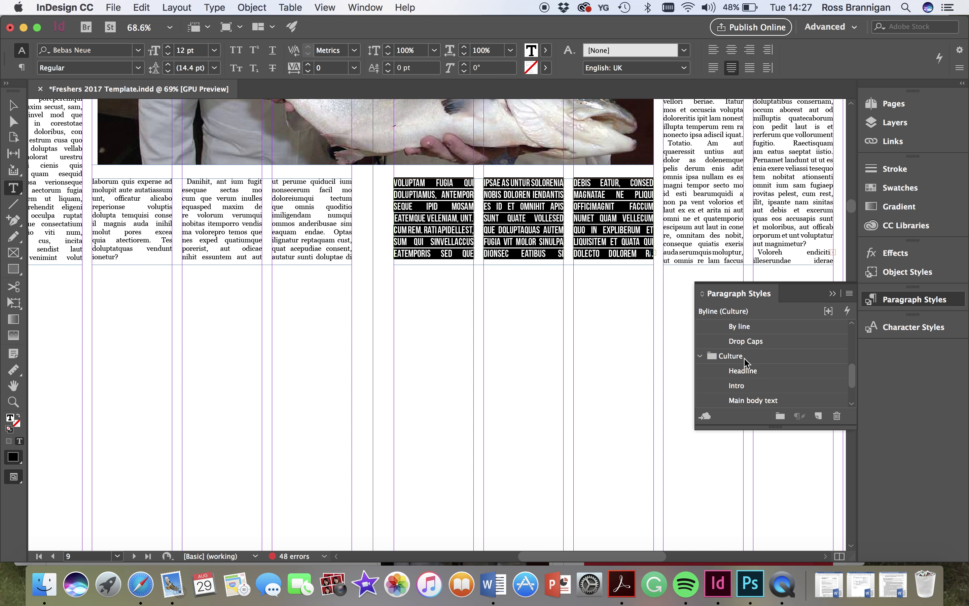
pyautogui.scroll(2, 746, 347)
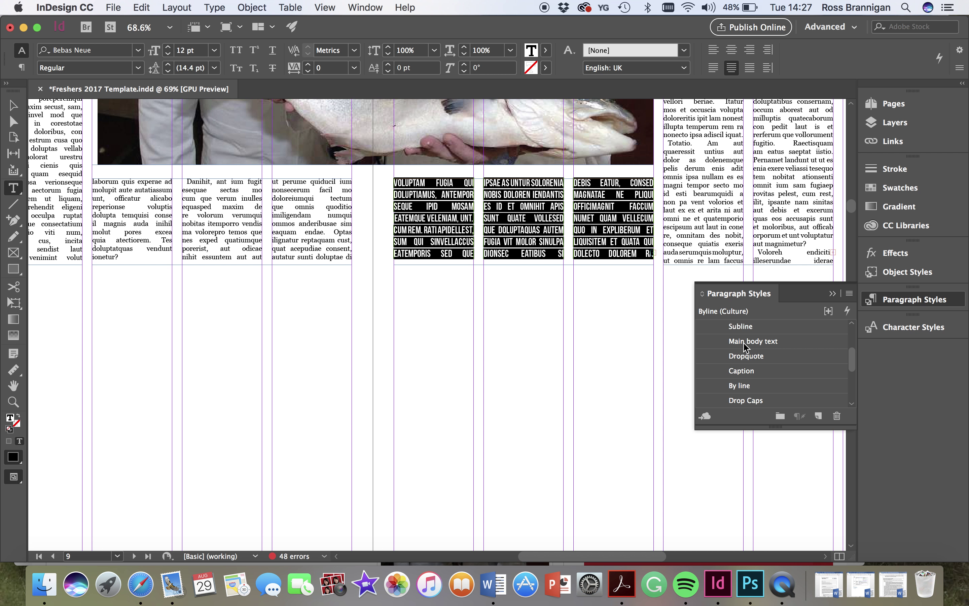
pyautogui.click(746, 344)
pyautogui.click(921, 301)
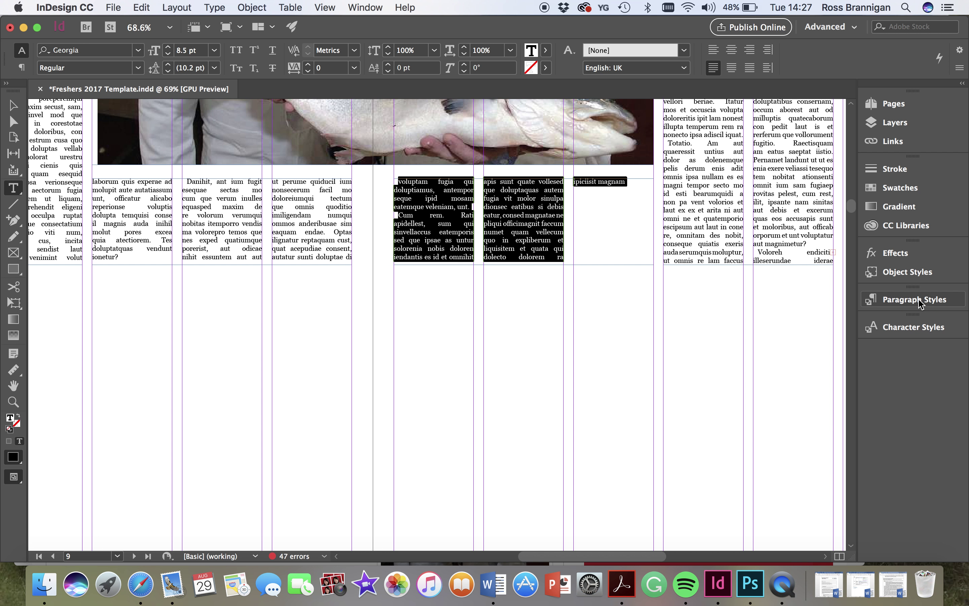
pyautogui.click(13, 105)
pyautogui.scroll(-3, 267, 359)
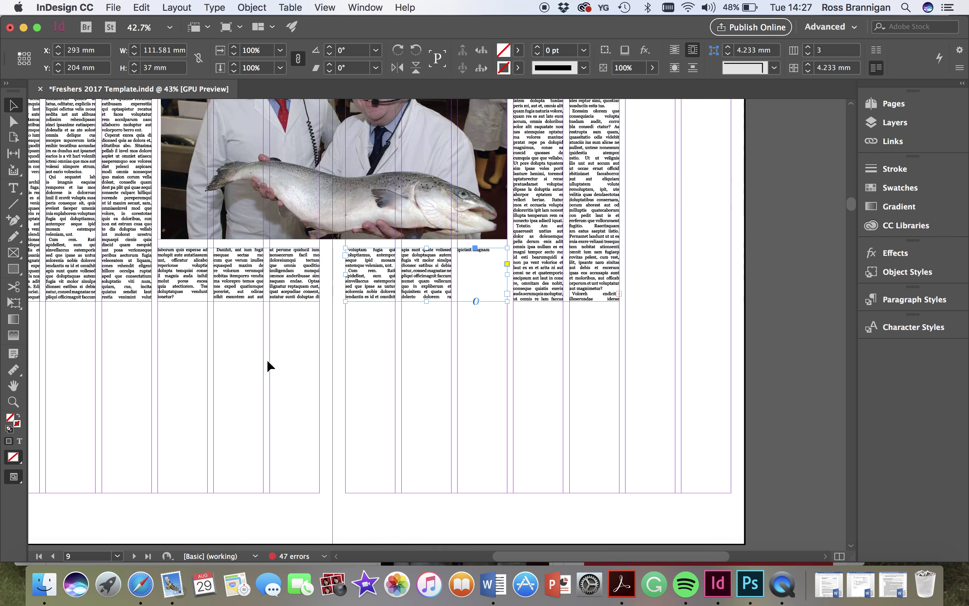
pyautogui.scroll(-2, 267, 360)
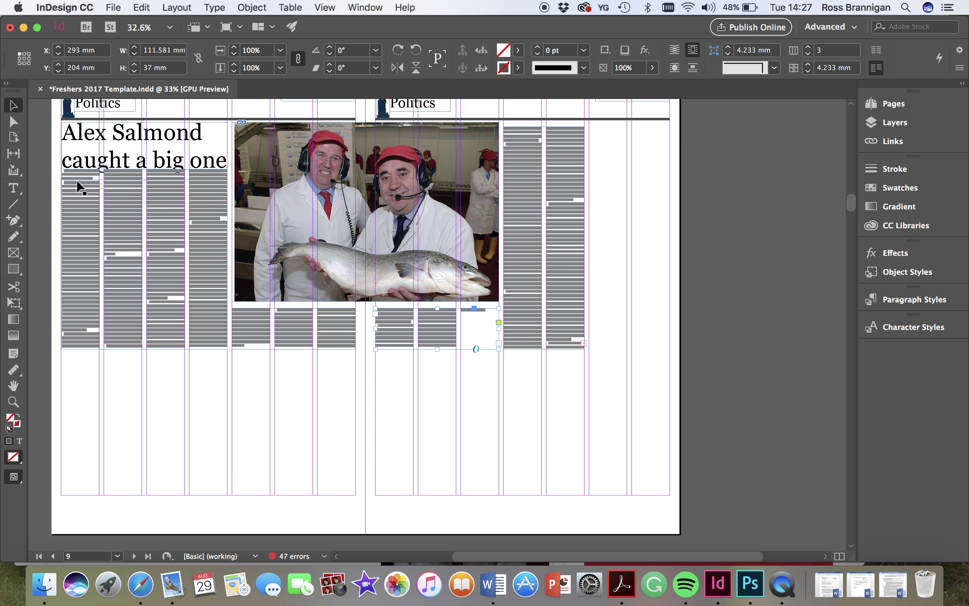
pyautogui.click(76, 170)
# - Drag the body text frame's top edge down to uncover the byline
pyautogui.scroll(9, 75, 171)
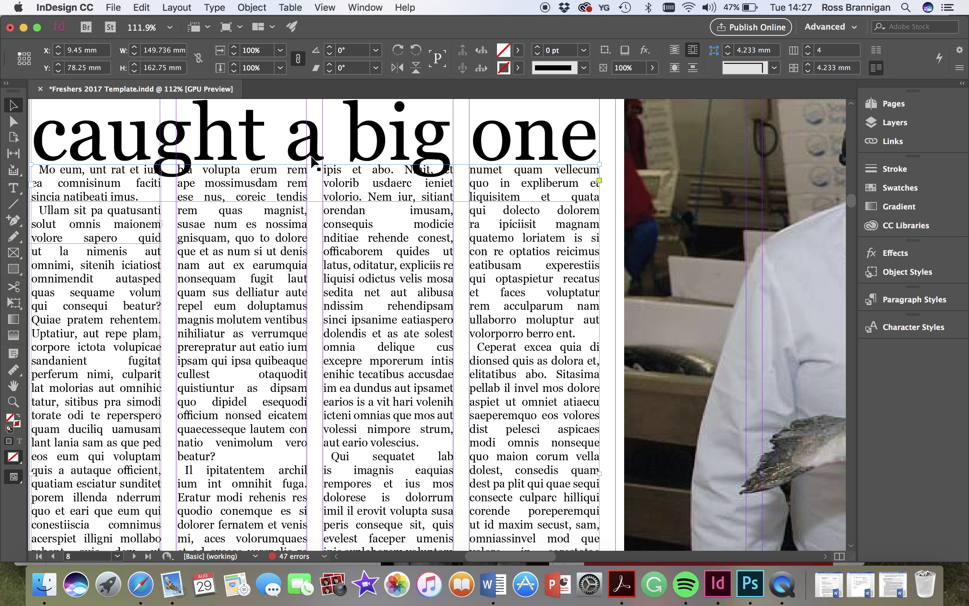
pyautogui.moveTo(315, 165); pyautogui.dragTo(315, 201)
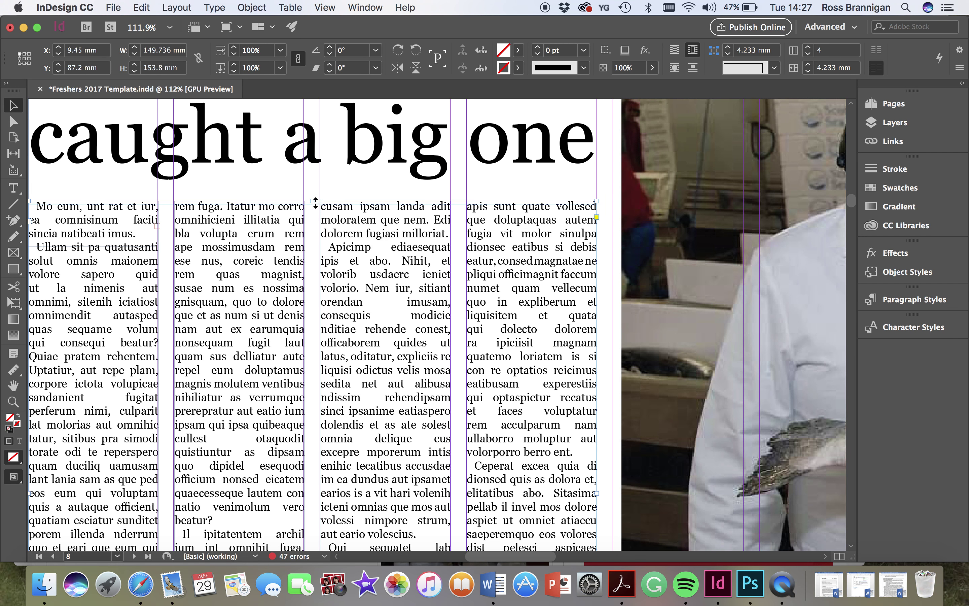
pyautogui.moveTo(316, 200); pyautogui.dragTo(313, 246)
pyautogui.click(52, 228)
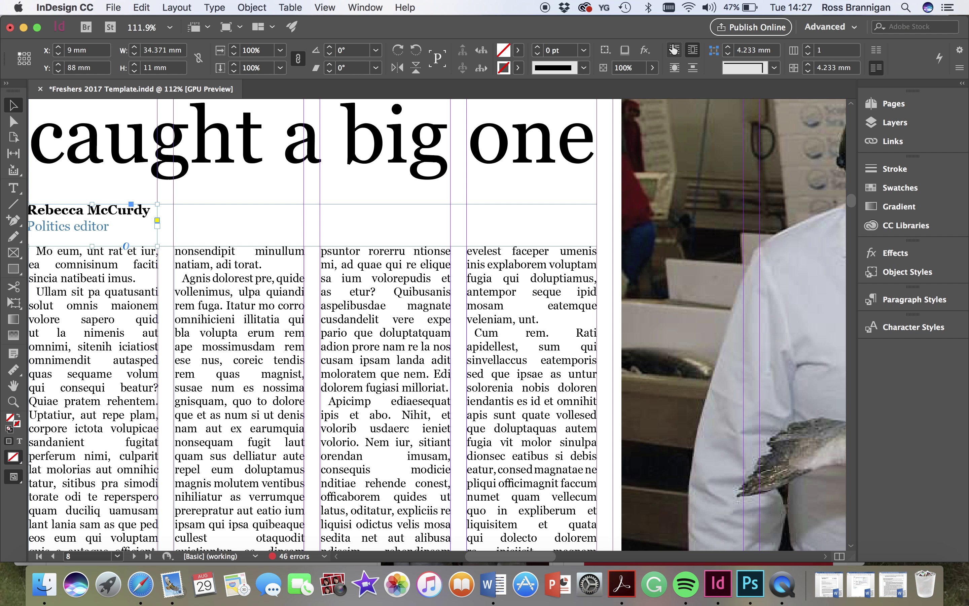
pyautogui.click(308, 281)
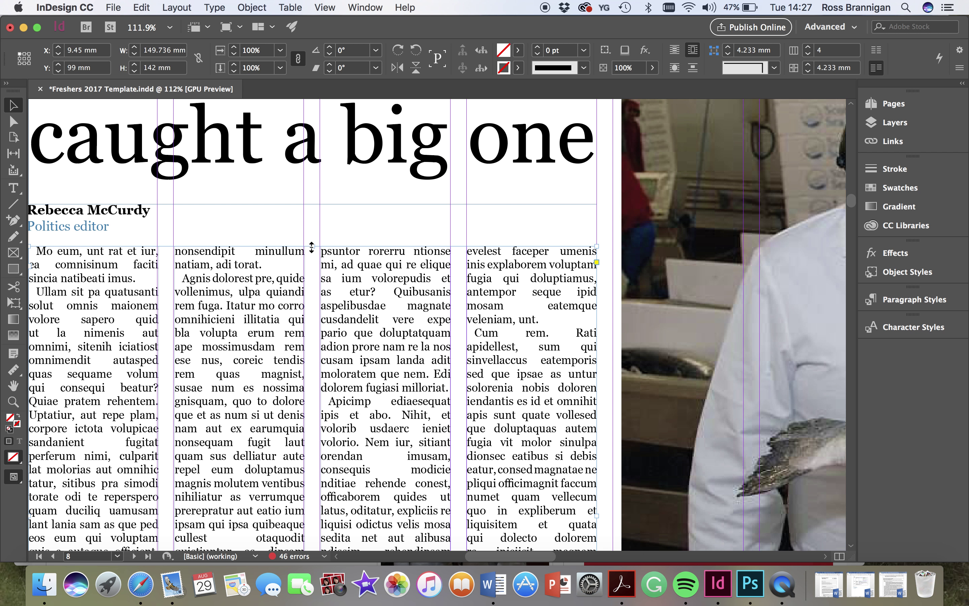
pyautogui.moveTo(314, 246)
pyautogui.mouseDown()
pyautogui.moveTo(309, 206)
pyautogui.moveTo(304, 240)
pyautogui.mouseUp()
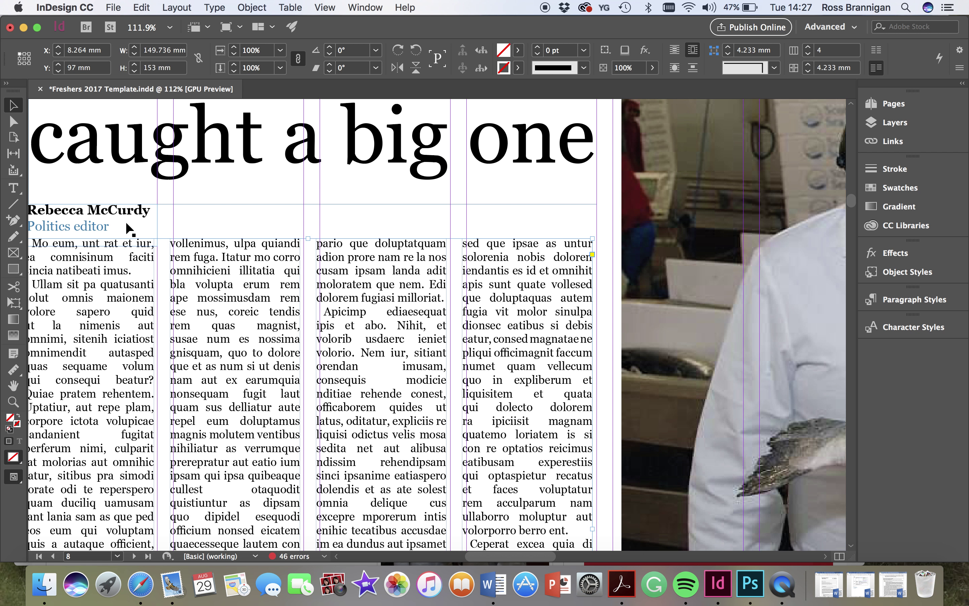
# - Extend the body frame upward and set No Text Wrap so copy flows beneath the byline
pyautogui.click(124, 221)
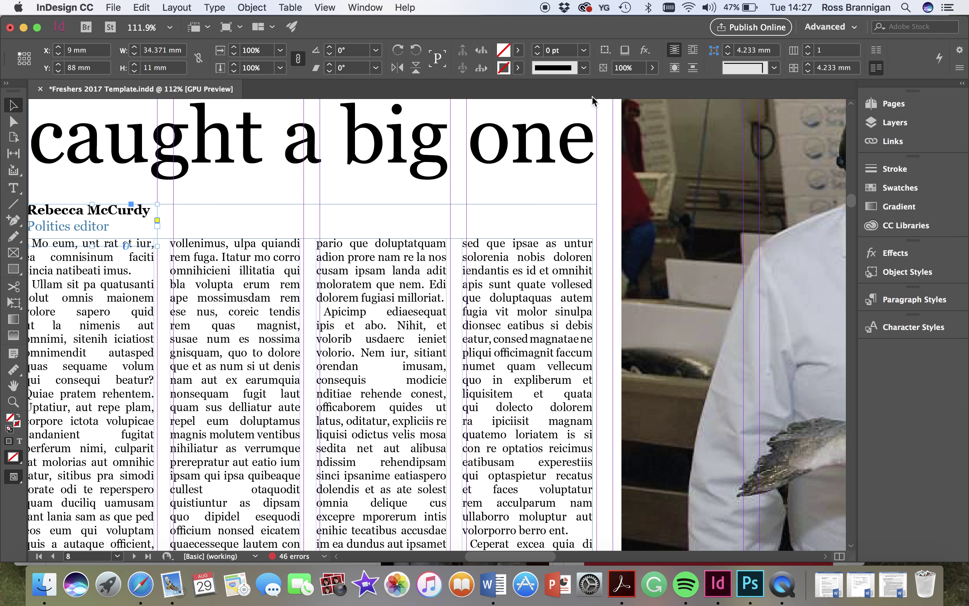
pyautogui.click(697, 51)
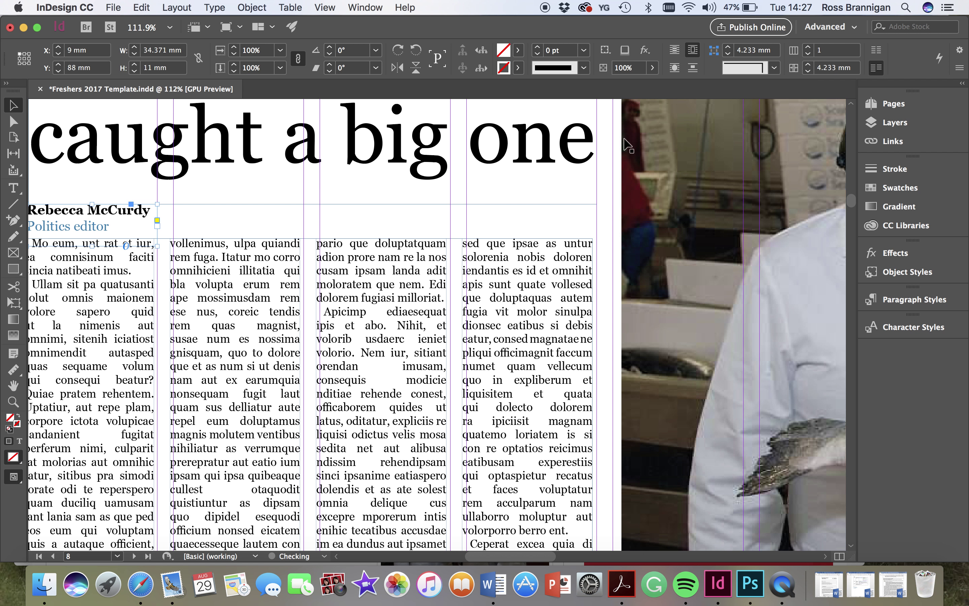
pyautogui.click(371, 276)
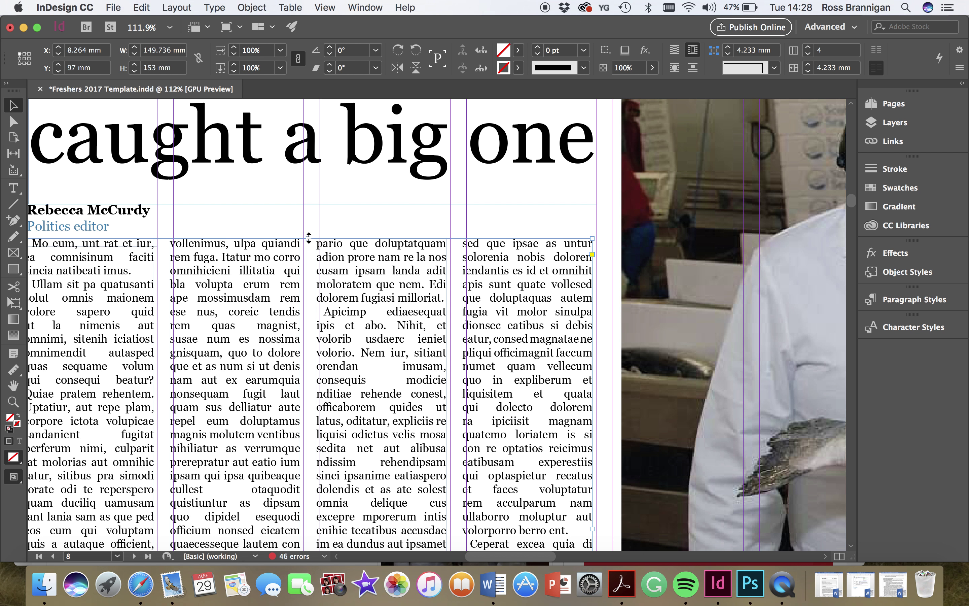
pyautogui.moveTo(308, 239); pyautogui.dragTo(308, 207)
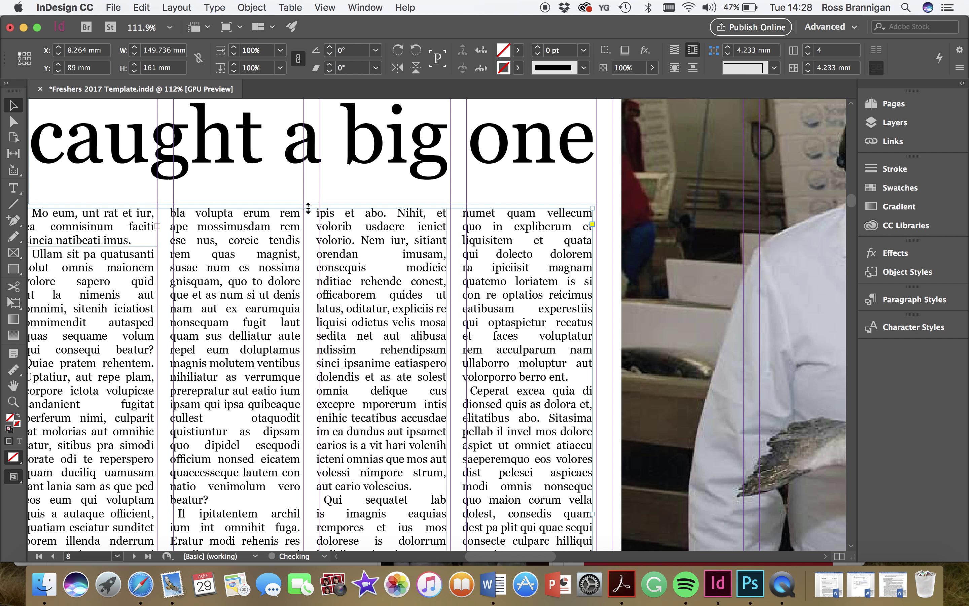
pyautogui.click(683, 52)
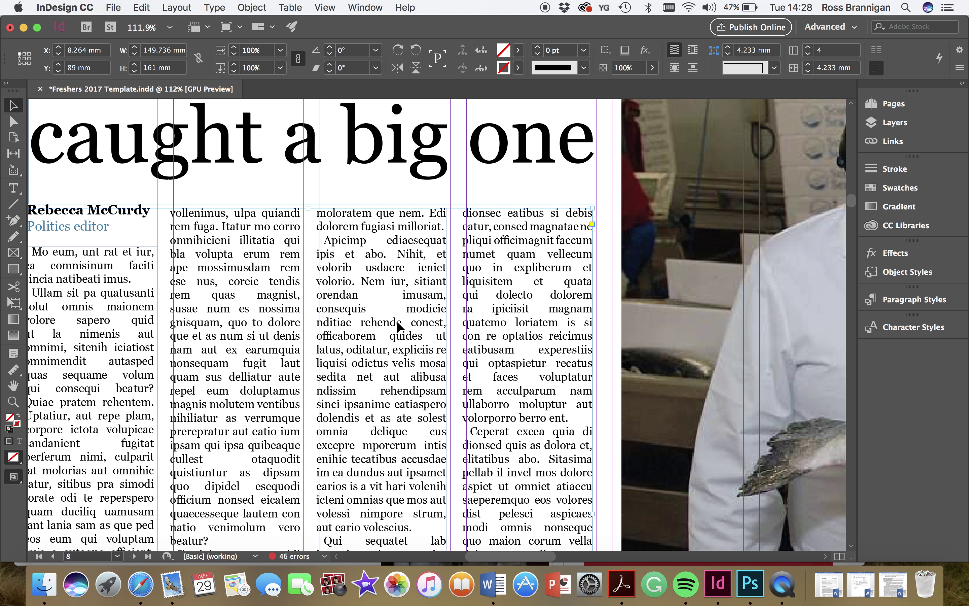
pyautogui.scroll(-5, 396, 321)
pyautogui.hscroll(3, 397, 323)
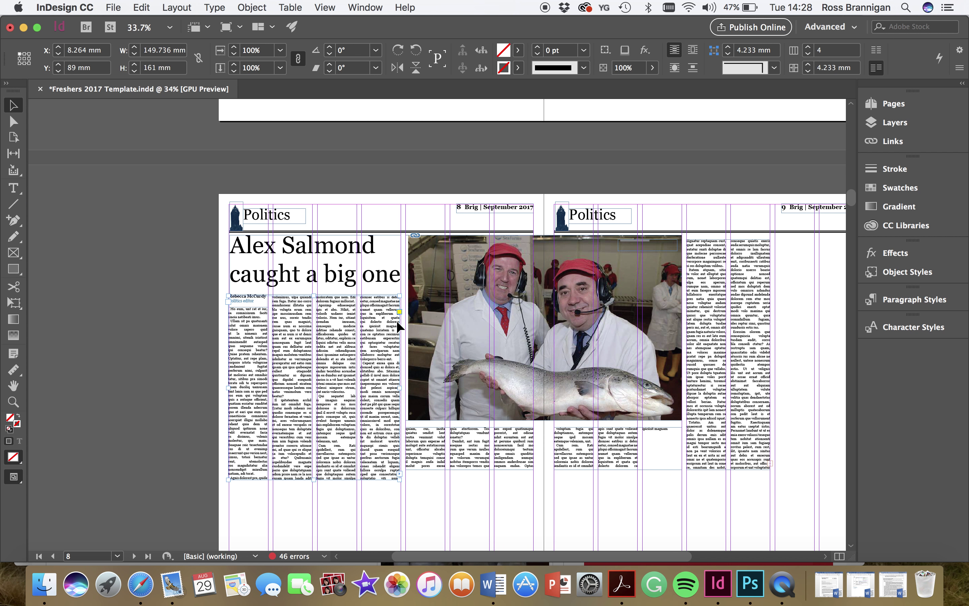
# - Lengthen both frames under the photo to 46 mm and the page-9 two-column frame to 210 mm
pyautogui.click(468, 465)
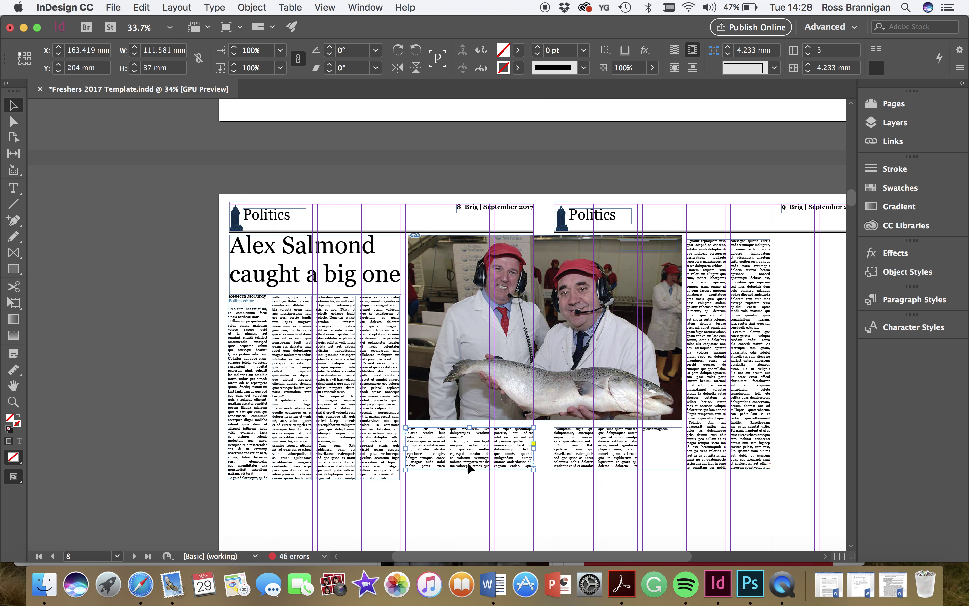
pyautogui.moveTo(469, 471); pyautogui.dragTo(469, 480)
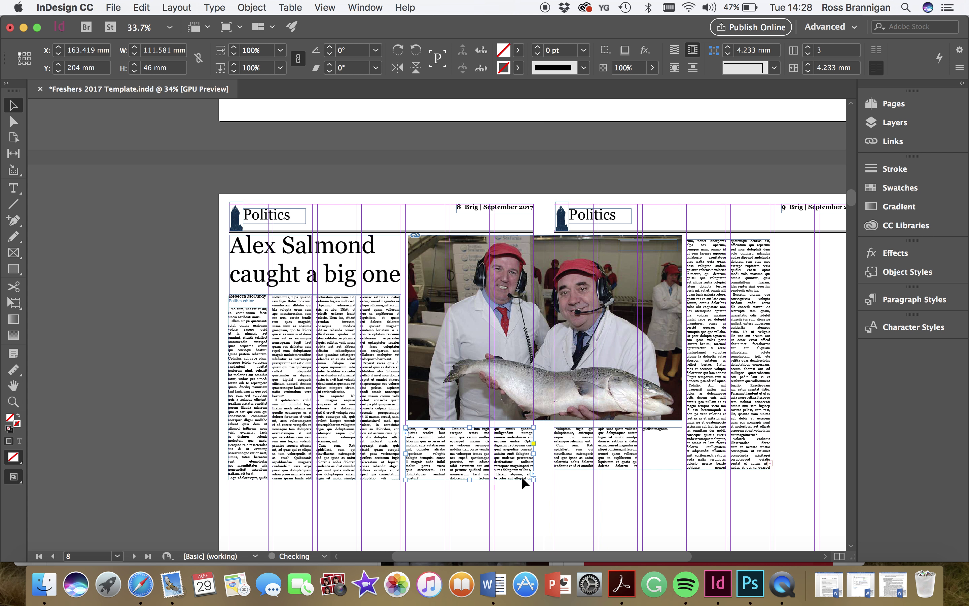
pyautogui.click(611, 465)
pyautogui.moveTo(618, 469); pyautogui.dragTo(619, 479)
pyautogui.click(729, 470)
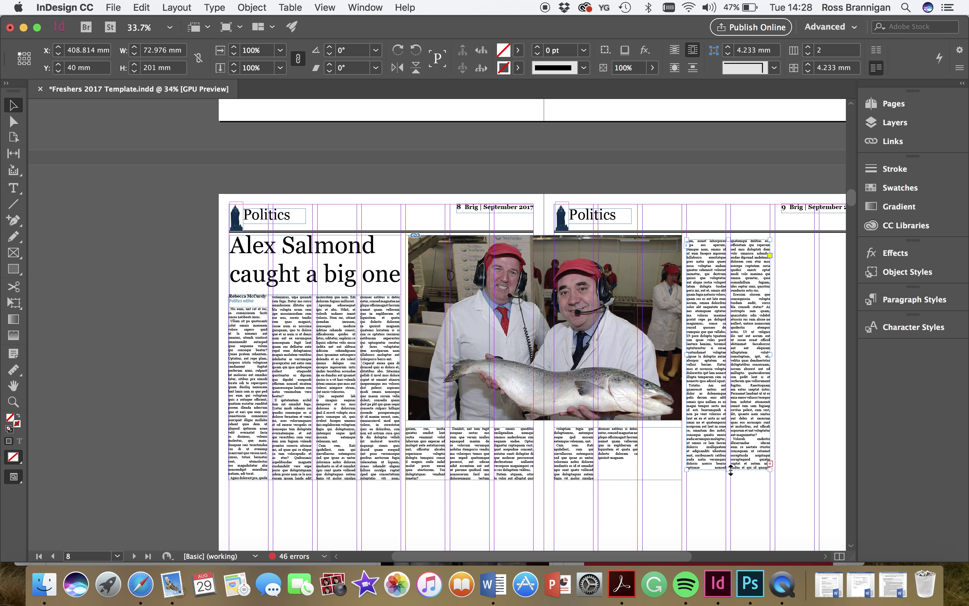
pyautogui.moveTo(731, 469); pyautogui.dragTo(731, 479)
pyautogui.scroll(-2, 730, 479)
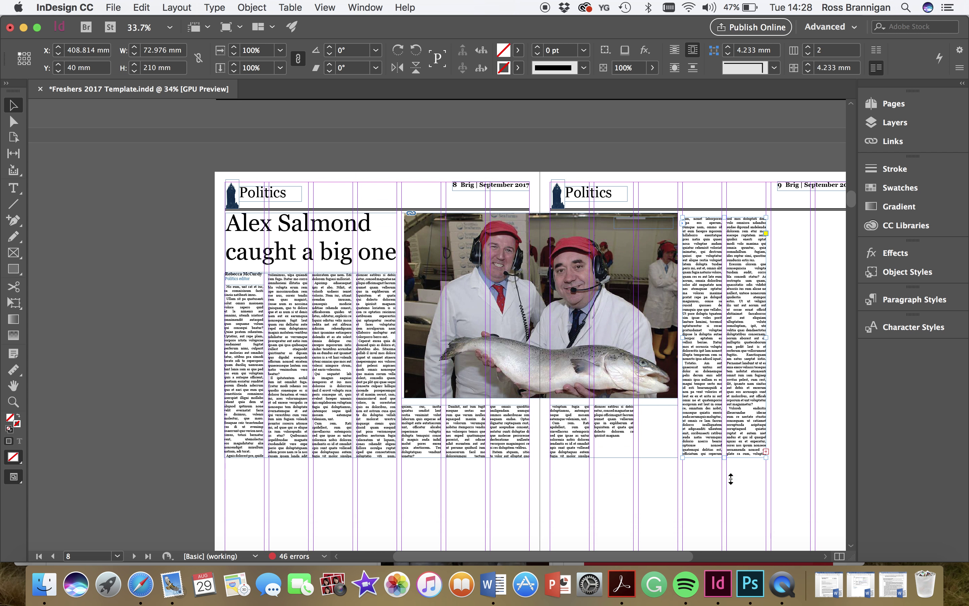
pyautogui.scroll(-3, 731, 479)
pyautogui.hscroll(2, 731, 479)
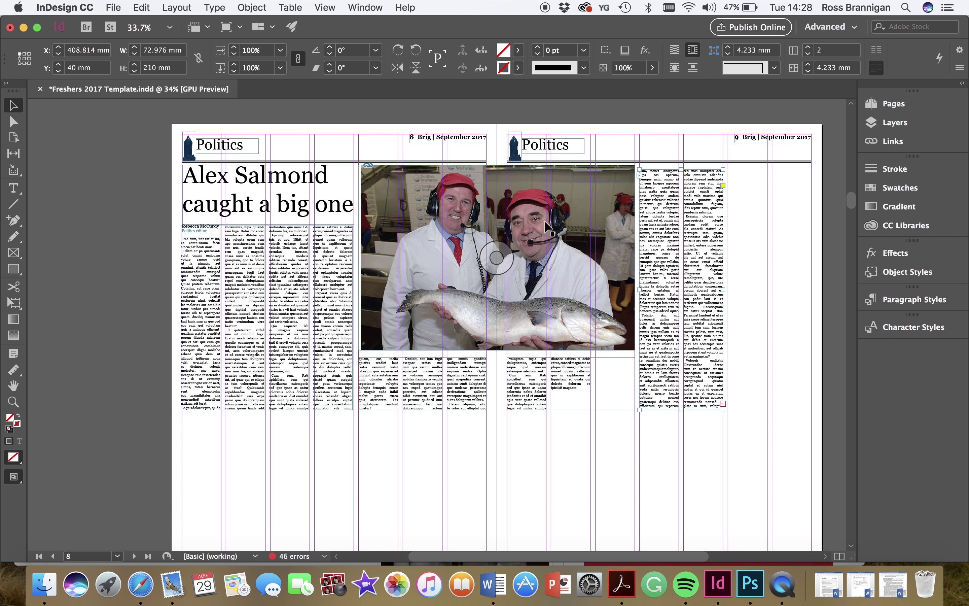
# - Draw a horizontal line across the spread below the article text with the Line tool
pyautogui.click(16, 205)
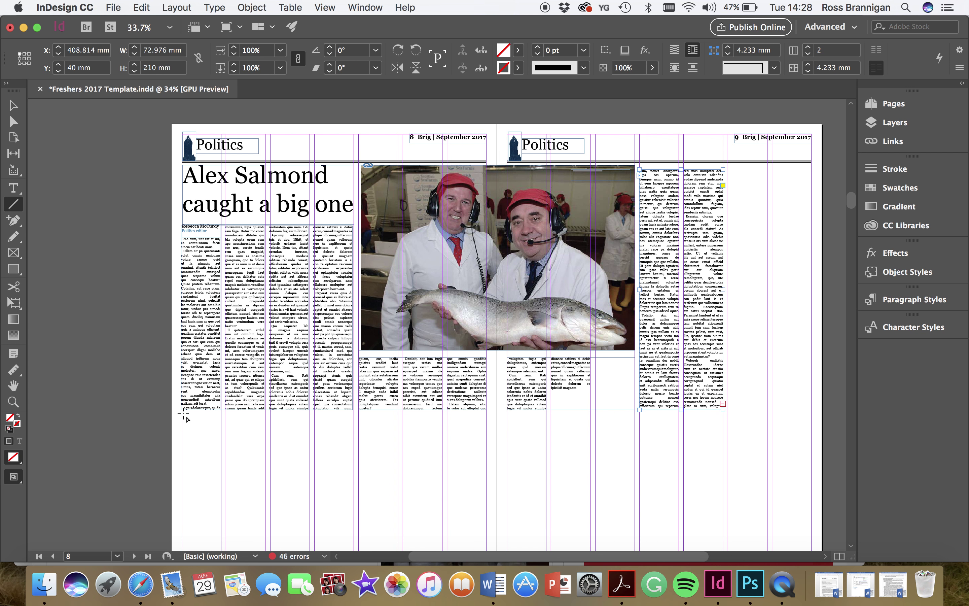
pyautogui.scroll(3, 185, 416)
pyautogui.scroll(-2, 204, 418)
pyautogui.hscroll(2, 205, 419)
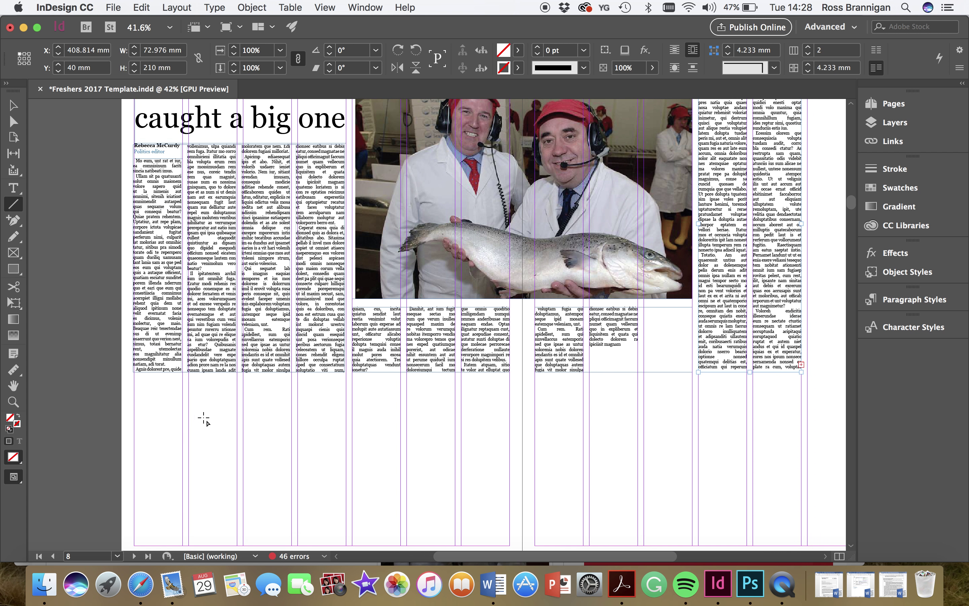
pyautogui.scroll(-1, 203, 419)
pyautogui.hscroll(2, 203, 418)
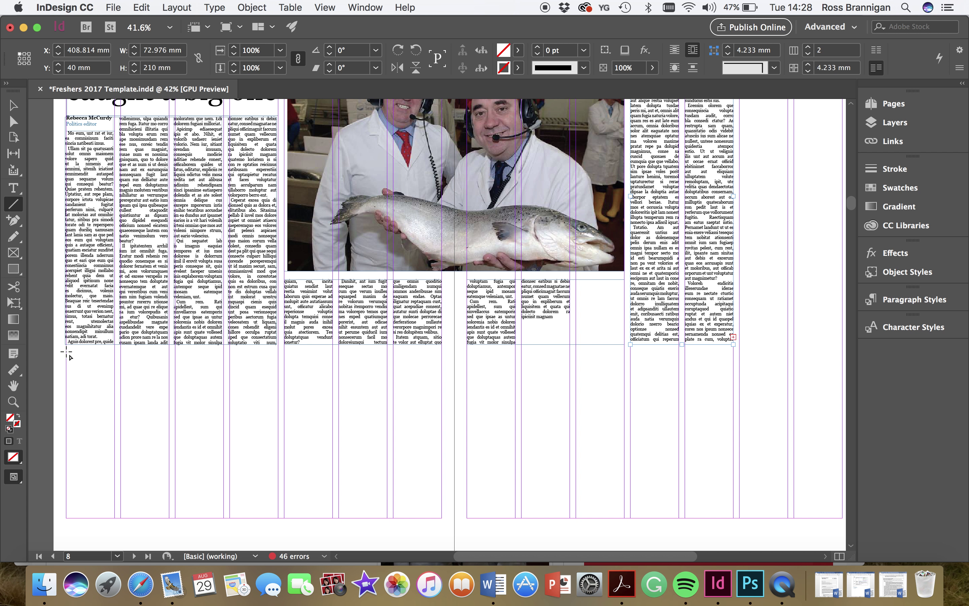
pyautogui.moveTo(66, 353); pyautogui.dragTo(765, 387)
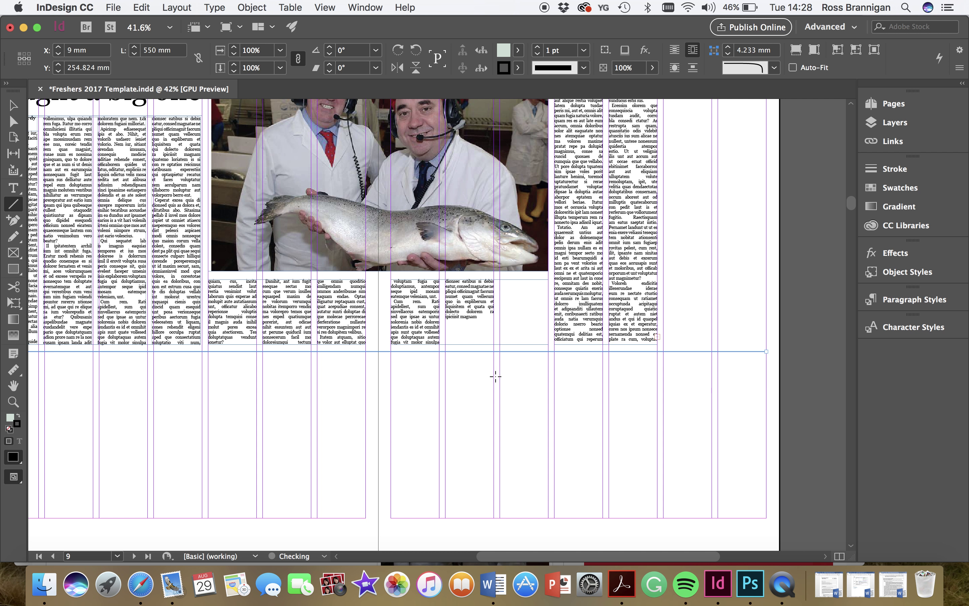
# - Colour the line [Registration] black and set its stroke weight to 2 pt
pyautogui.click(14, 106)
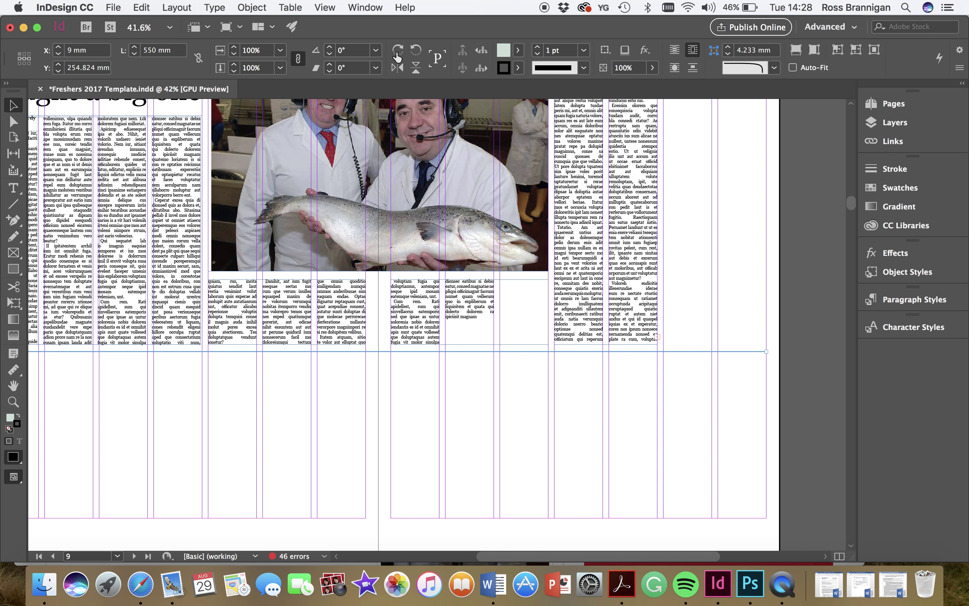
pyautogui.click(518, 50)
pyautogui.scroll(10, 445, 107)
pyautogui.click(441, 99)
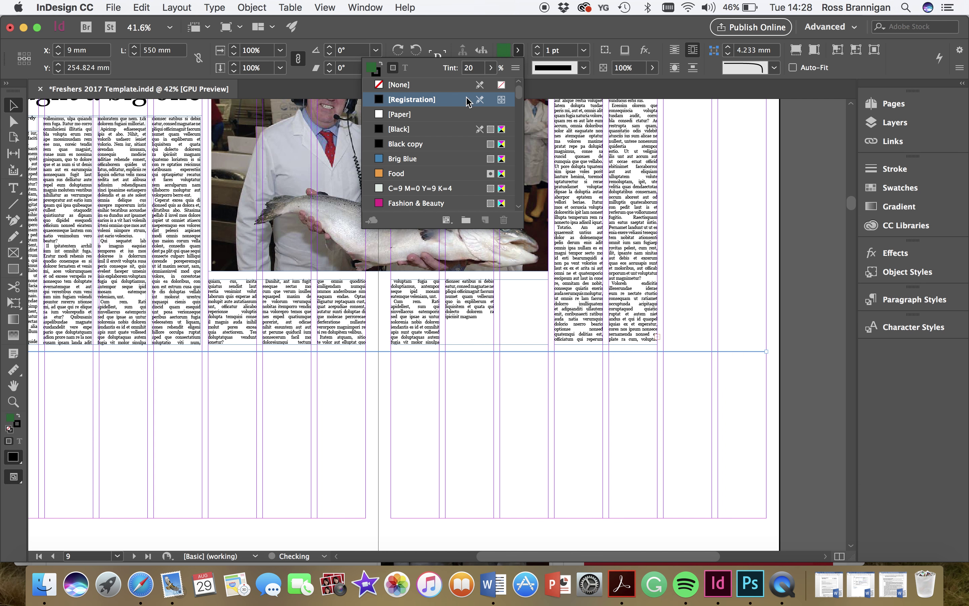
pyautogui.click(537, 36)
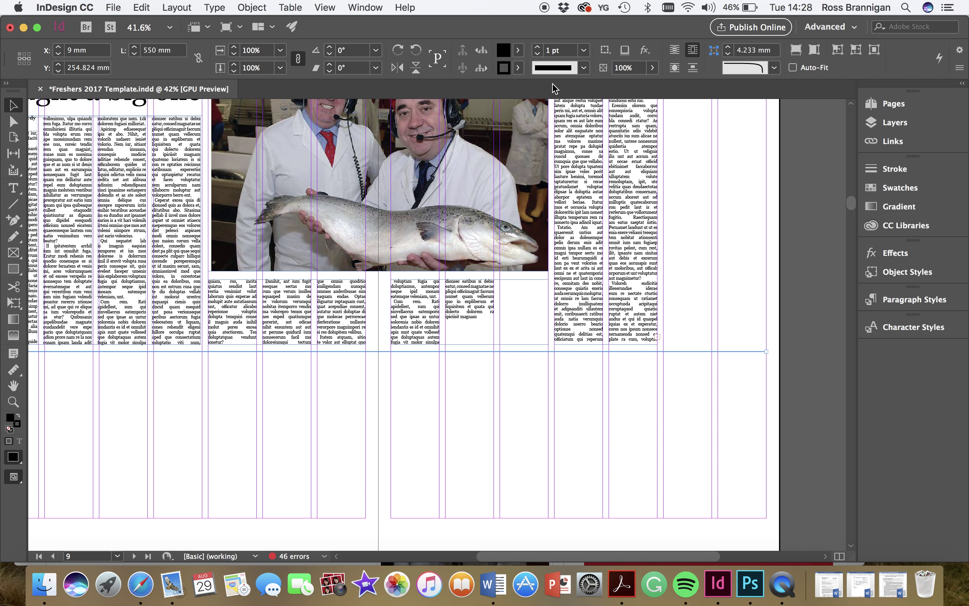
pyautogui.click(537, 47)
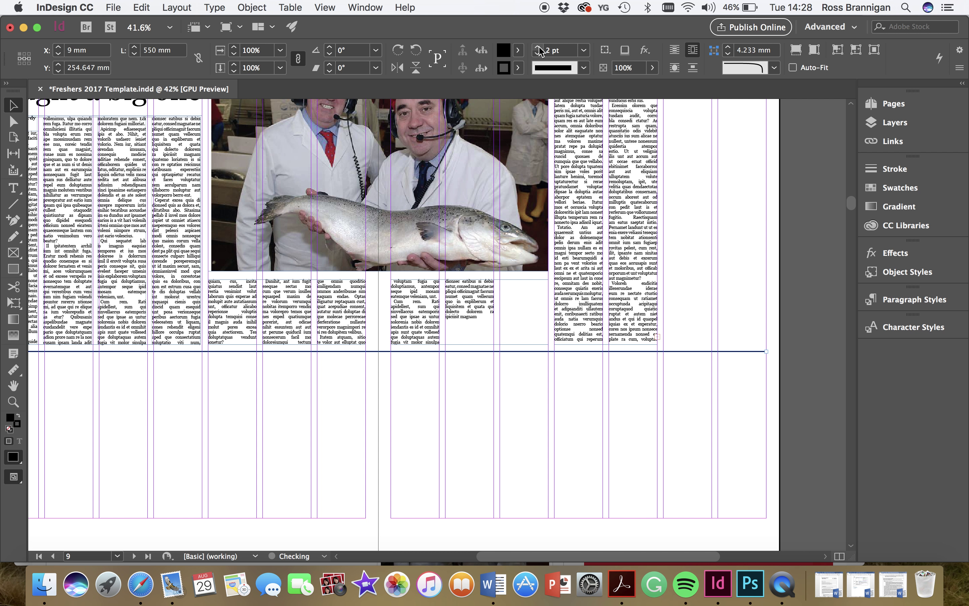
pyautogui.click(244, 412)
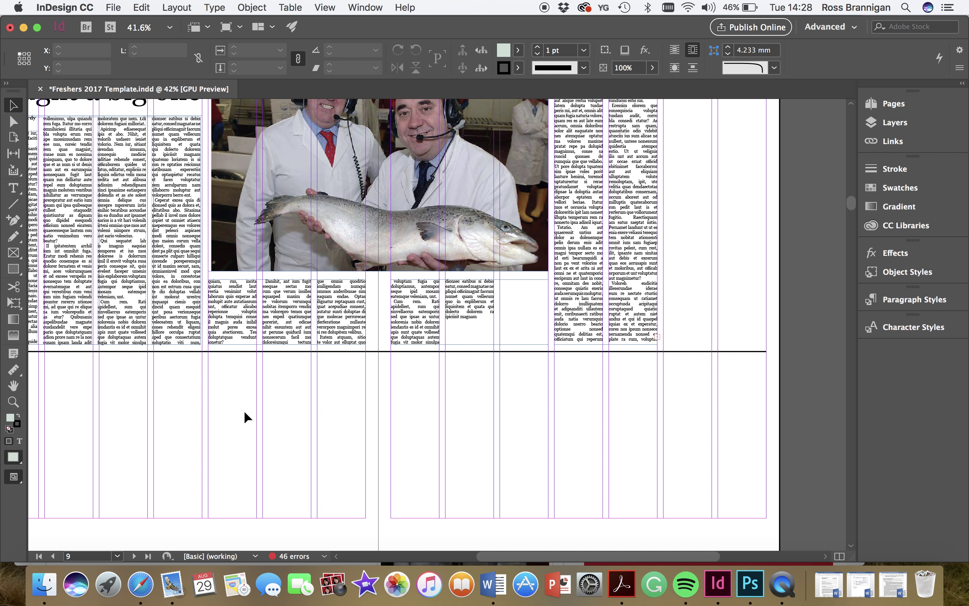
pyautogui.scroll(-5, 241, 424)
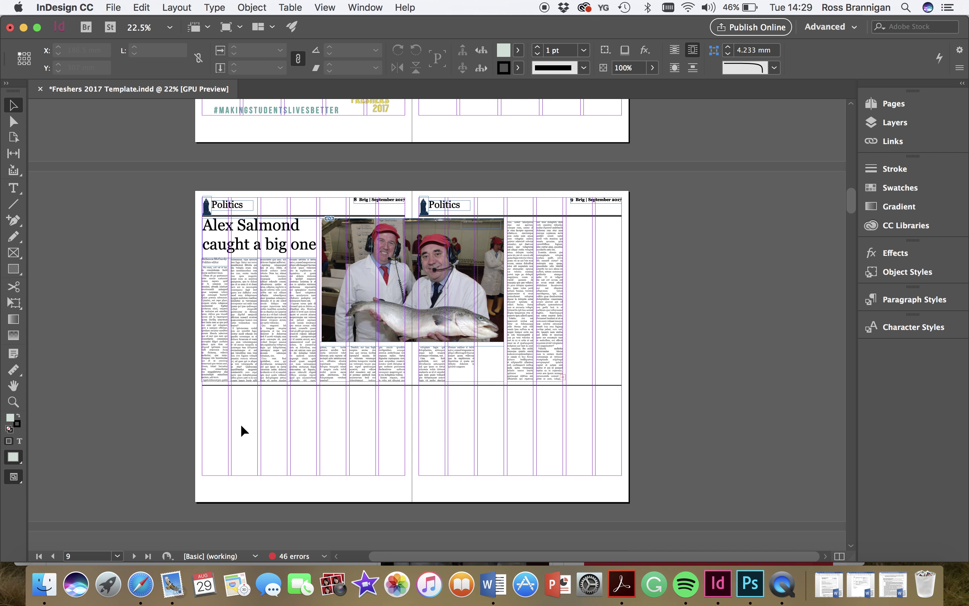
pyautogui.scroll(-1, 320, 408)
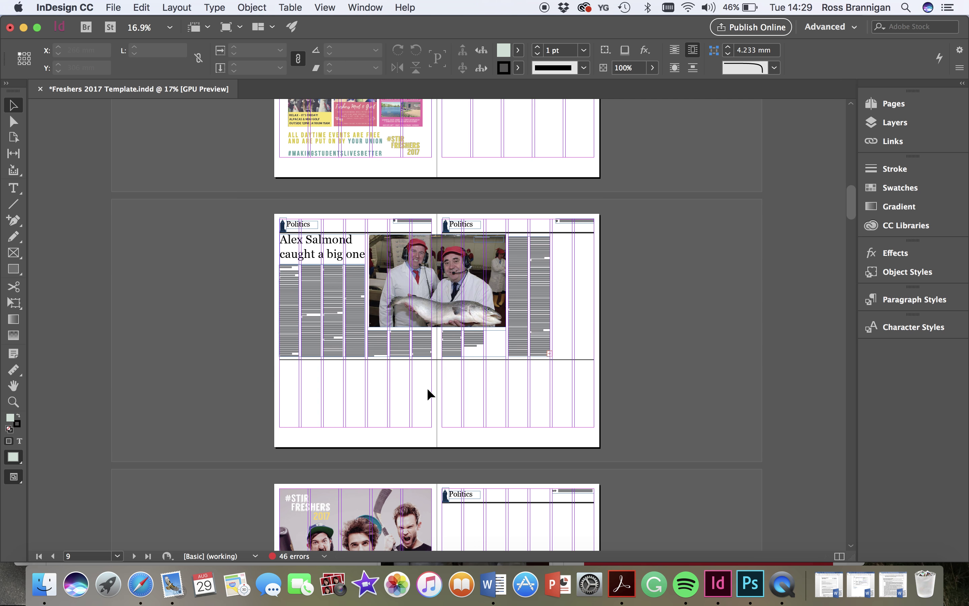
pyautogui.scroll(4, 427, 387)
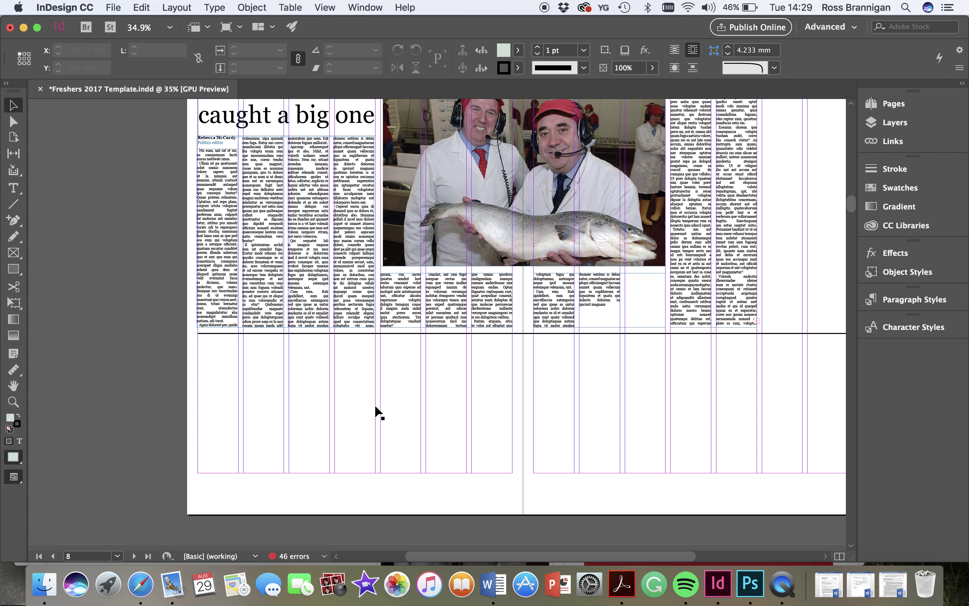
pyautogui.scroll(2, 703, 336)
pyautogui.hscroll(3, 704, 336)
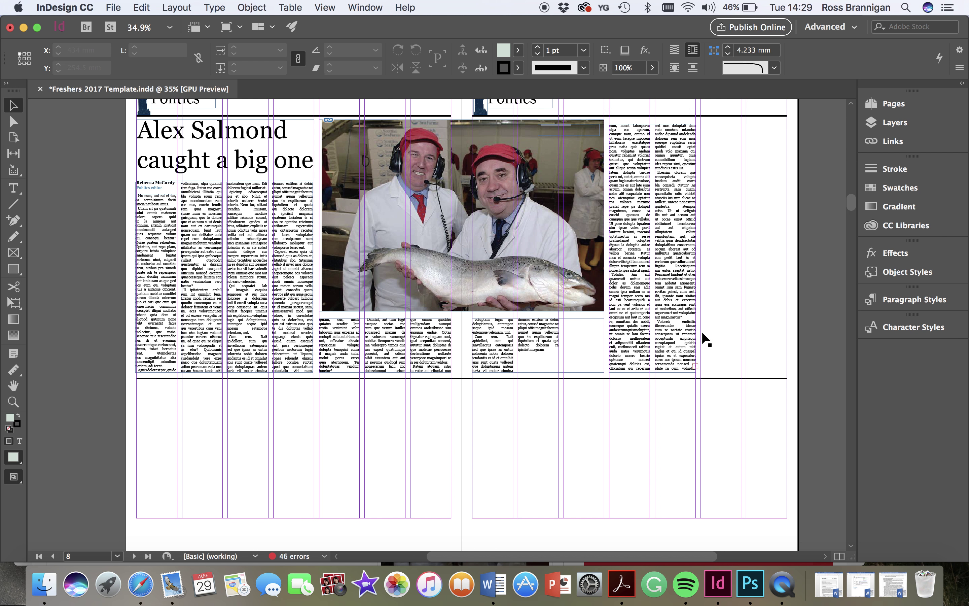